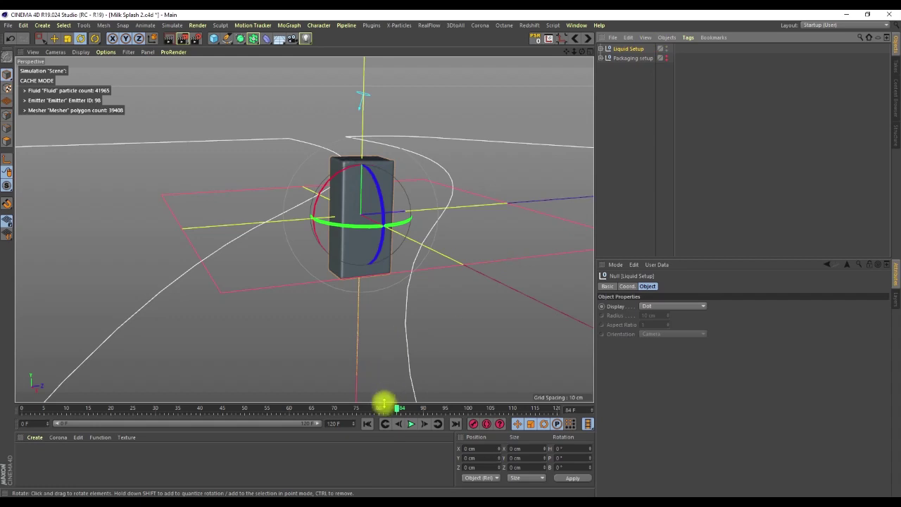
Step: Play back the cached splash simulation and return to the first frame
{"action": "left_click", "coordinate": [365, 423]}
{"action": "left_click", "coordinate": [411, 423]}
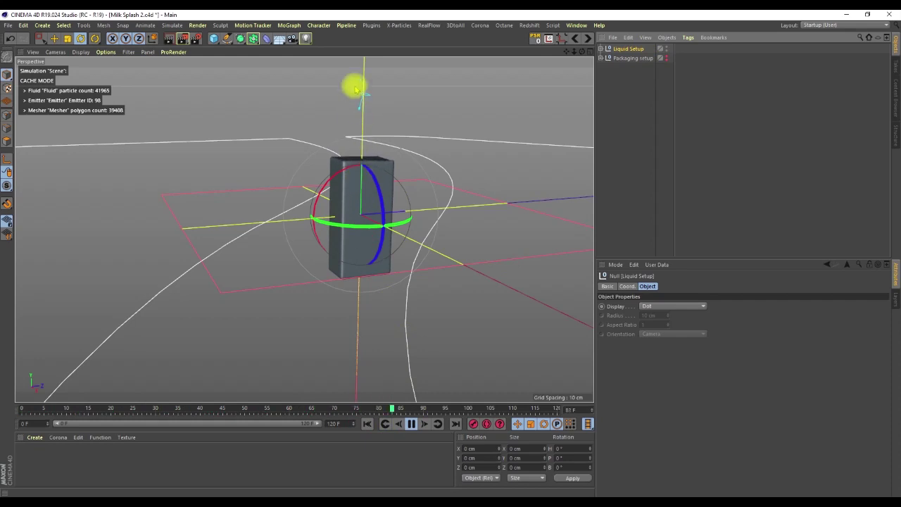
{"action": "left_click", "coordinate": [414, 423]}
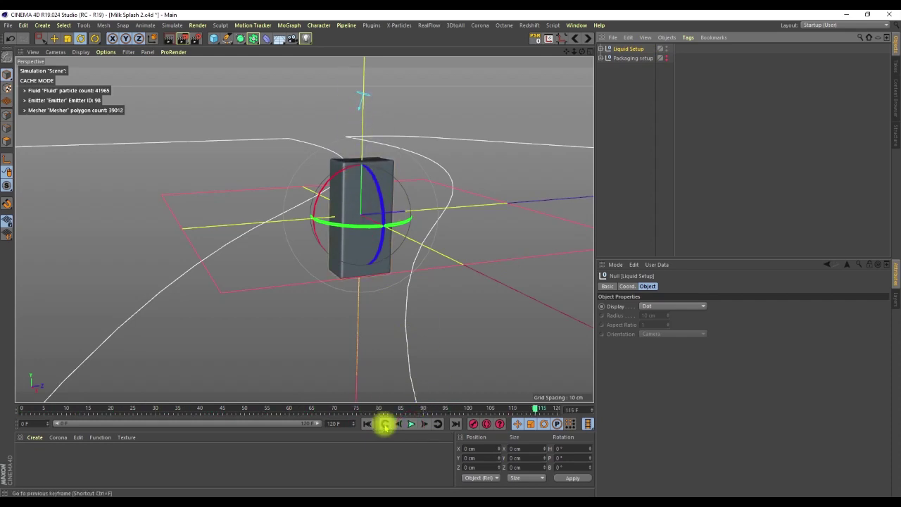
{"action": "left_click", "coordinate": [367, 423]}
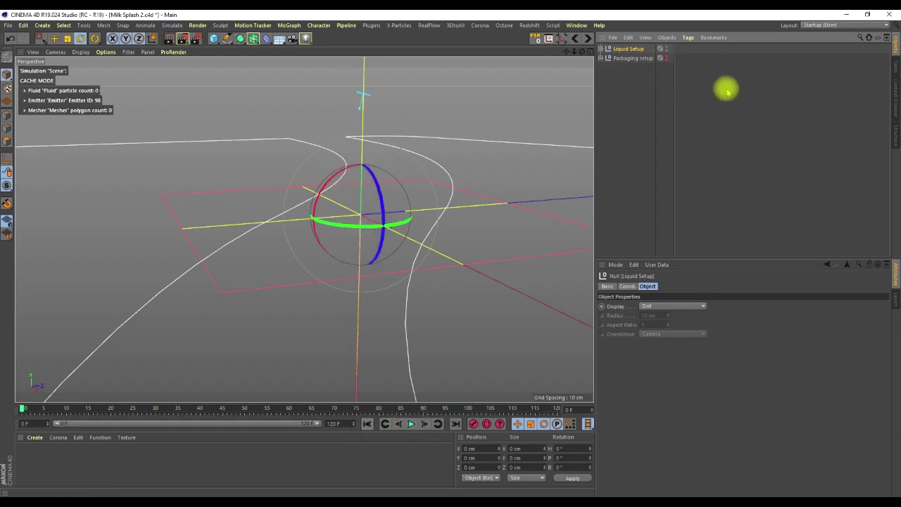
Step: Hide the Liquid Setup group, and expand and show the Packaging setup group
{"action": "left_click", "coordinate": [666, 48]}
{"action": "left_click", "coordinate": [600, 58]}
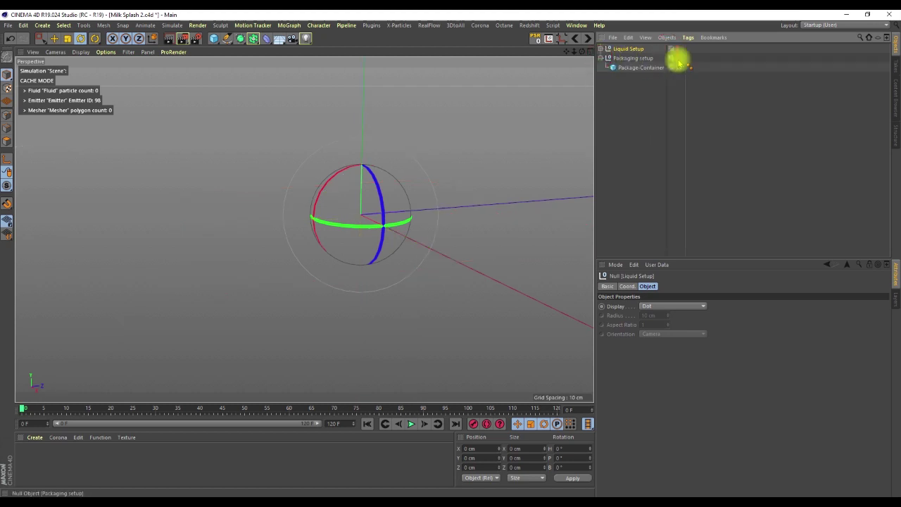
{"action": "left_click", "coordinate": [677, 57]}
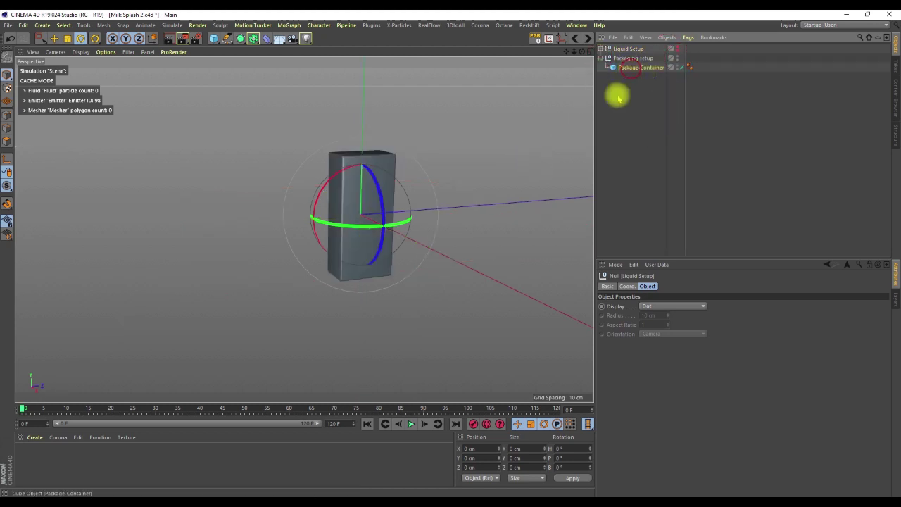
Step: Set the Package-Container cube's segments to 3 in X, 8 in Y and 3 in Z
{"action": "left_click", "coordinate": [631, 67]}
{"action": "scroll", "coordinate": [348, 177], "scroll_direction": "up", "scroll_amount": 3}
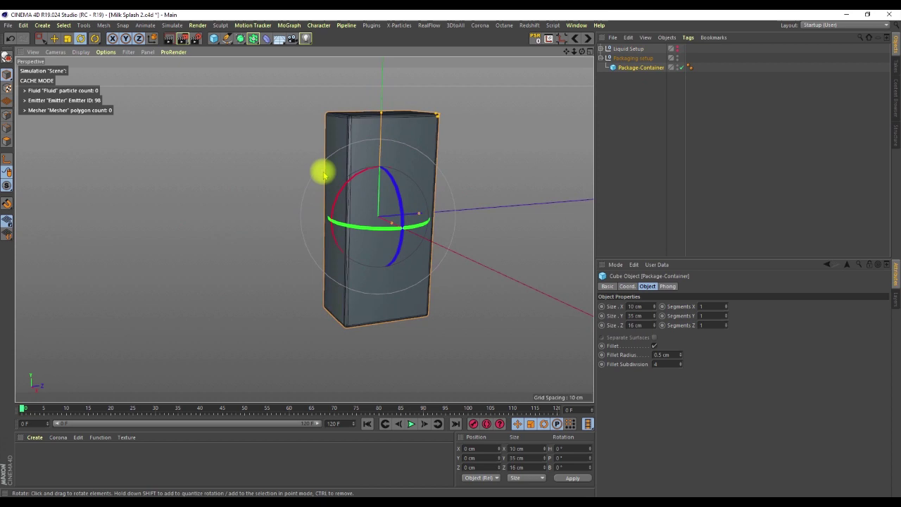
{"action": "left_click", "coordinate": [726, 306]}
{"action": "left_click_drag", "start_coordinate": [361, 269], "coordinate": [405, 283], "text": "alt"}
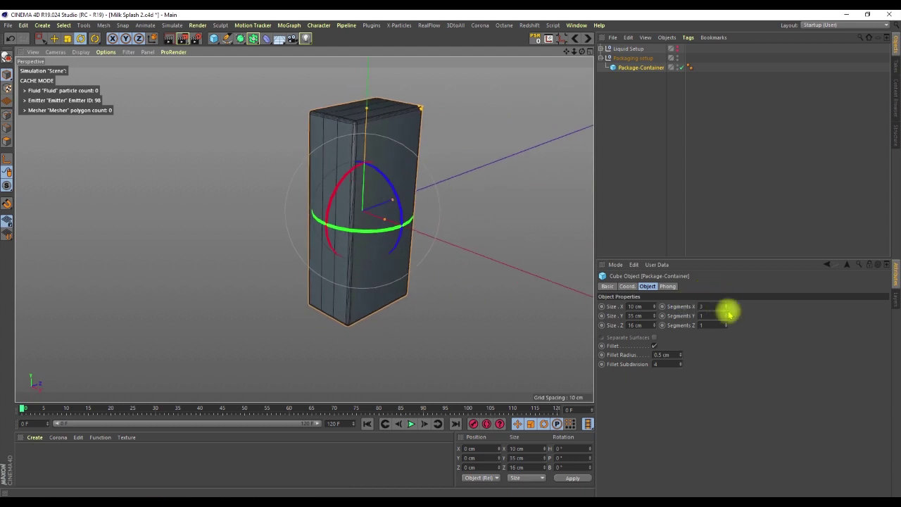
{"action": "left_click", "coordinate": [726, 314]}
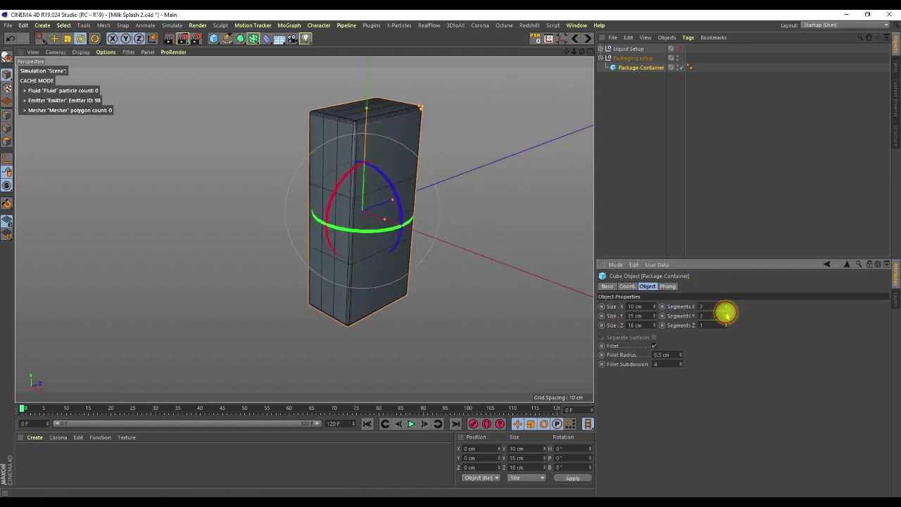
{"action": "left_click", "coordinate": [726, 314]}
{"action": "left_click", "coordinate": [726, 314]}
{"action": "left_click_drag", "start_coordinate": [391, 224], "coordinate": [334, 220], "text": "alt"}
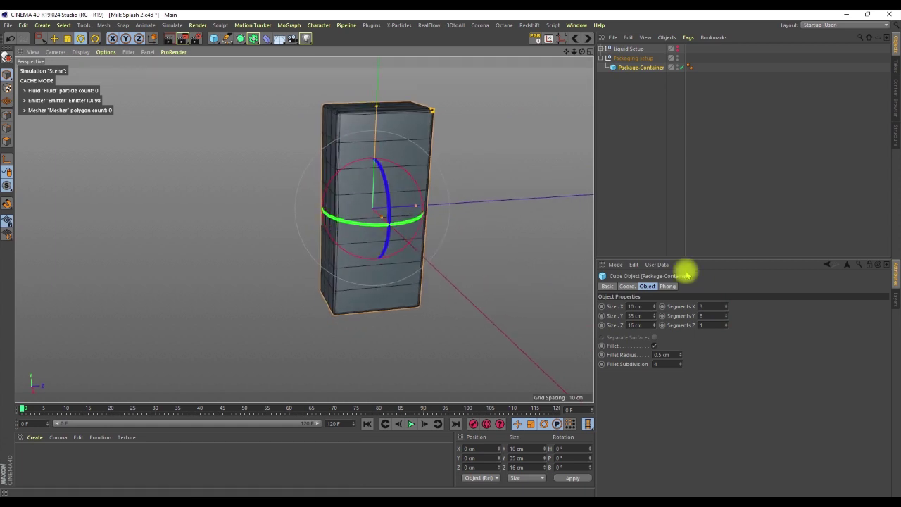
{"action": "left_click", "coordinate": [726, 323]}
{"action": "mouse_move", "coordinate": [414, 137]}
{"action": "left_mouse_down", "text": "alt"}
{"action": "mouse_move", "coordinate": [489, 133]}
{"action": "mouse_move", "coordinate": [528, 192]}
{"action": "mouse_move", "coordinate": [367, 197]}
{"action": "mouse_move", "coordinate": [376, 151]}
{"action": "mouse_move", "coordinate": [378, 169]}
{"action": "mouse_move", "coordinate": [402, 143]}
{"action": "left_mouse_up", "text": "alt"}
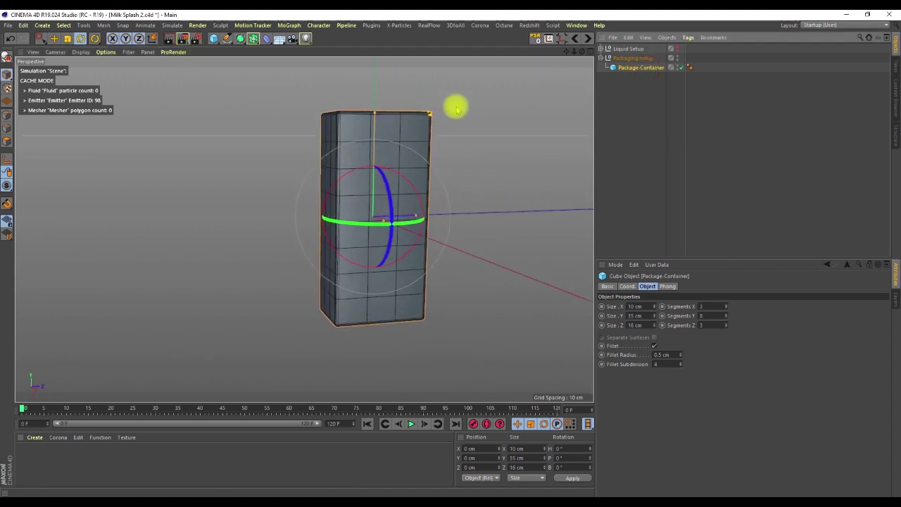
Step: Add a Voronoi Fracture object inside the Packaging setup group and make Package-Container its child
{"action": "left_click", "coordinate": [290, 25]}
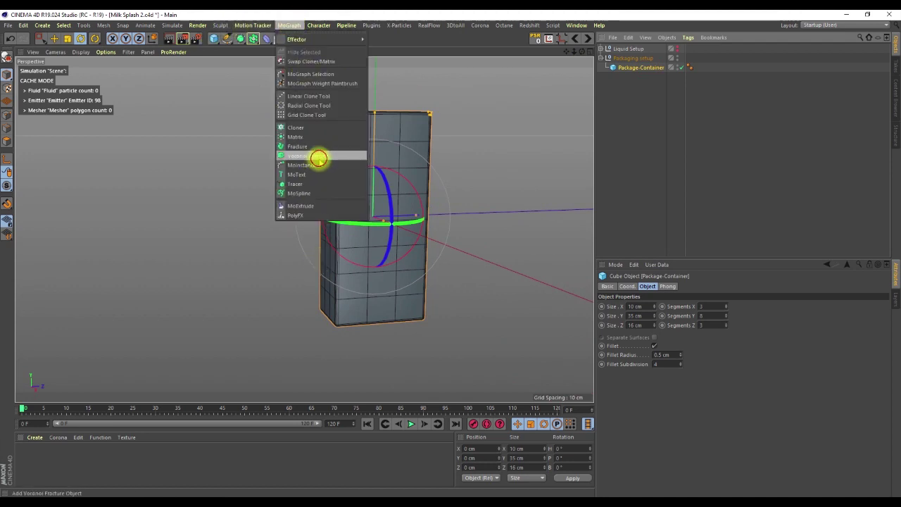
{"action": "left_click", "coordinate": [319, 158]}
{"action": "left_click_drag", "start_coordinate": [629, 78], "coordinate": [629, 82]}
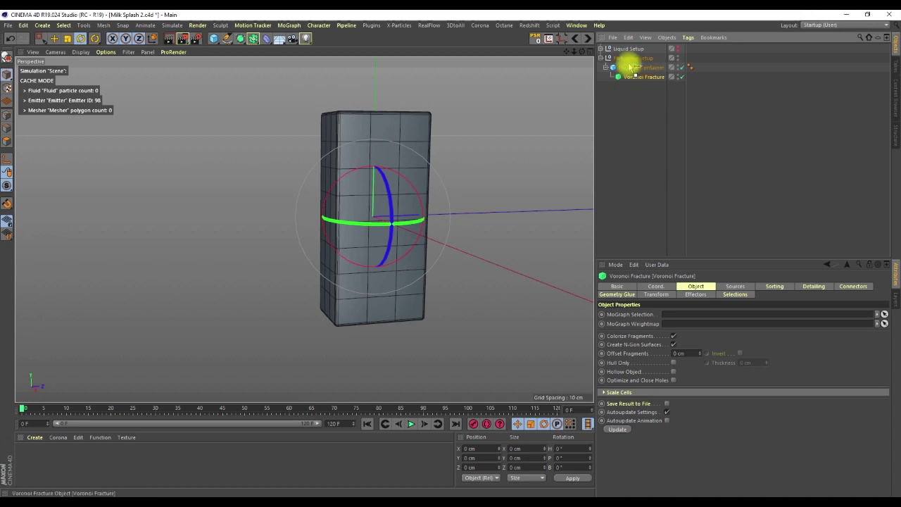
{"action": "left_click_drag", "start_coordinate": [631, 70], "coordinate": [634, 68]}
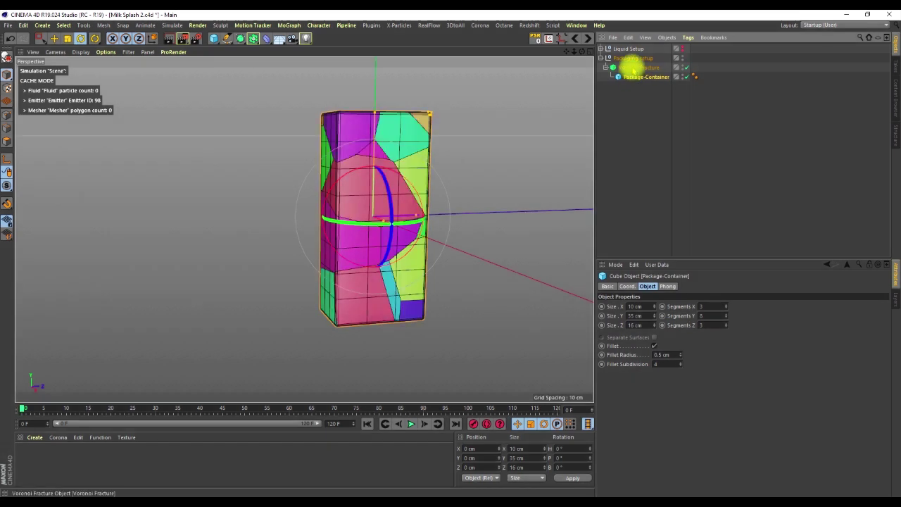
Step: Set the Voronoi Fracture's distribution point amount to 200 and check the fractured container
{"action": "left_click", "coordinate": [634, 68]}
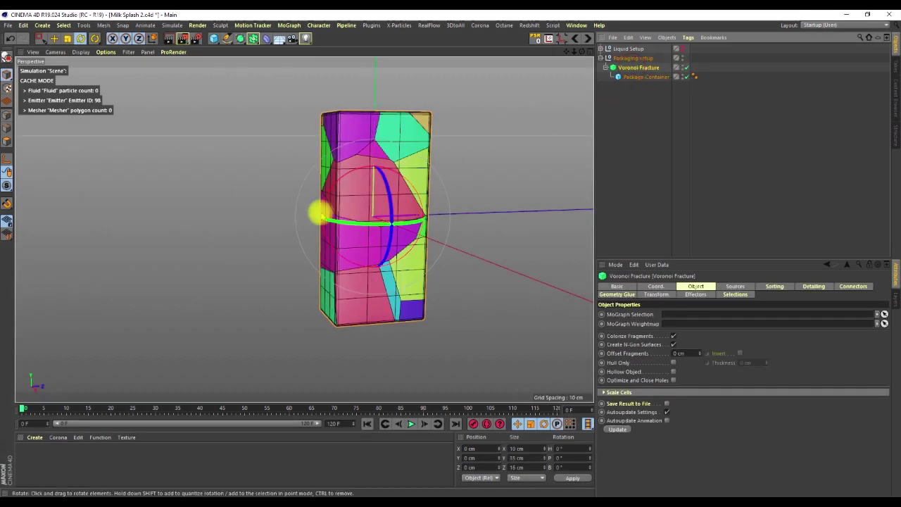
{"action": "left_click_drag", "start_coordinate": [332, 215], "coordinate": [354, 207], "text": "alt"}
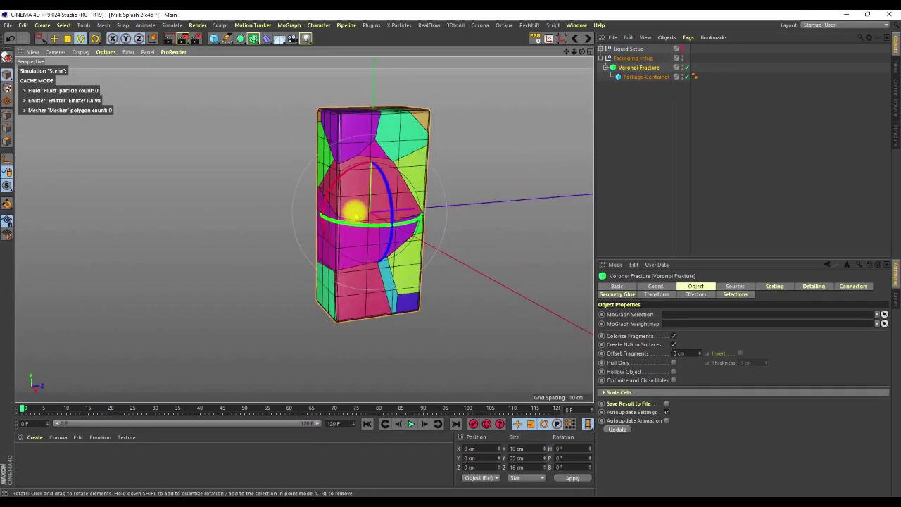
{"action": "scroll", "coordinate": [354, 207], "scroll_direction": "up", "scroll_amount": 2}
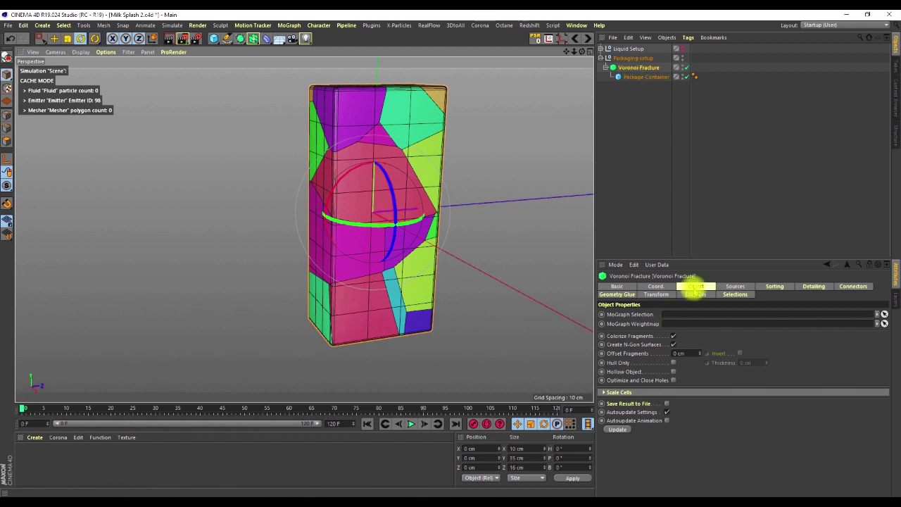
{"action": "left_click", "coordinate": [732, 286]}
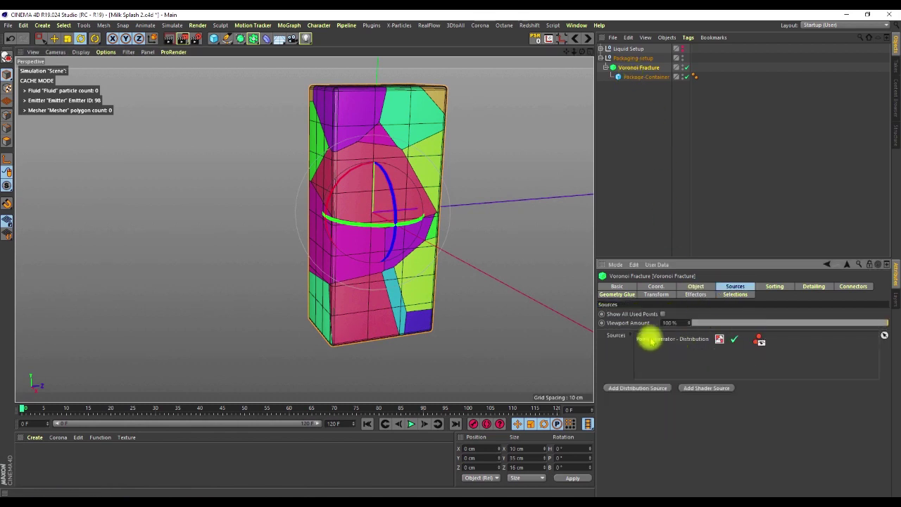
{"action": "left_click", "coordinate": [649, 337]}
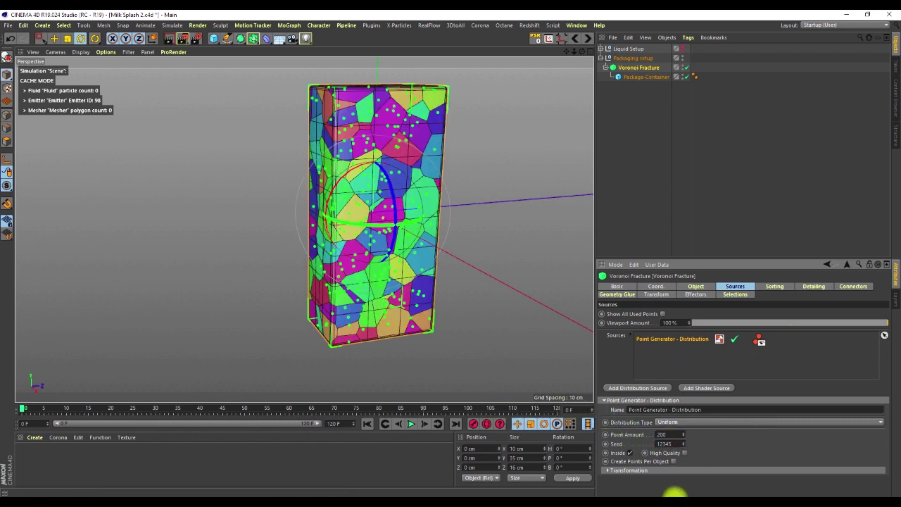
{"action": "left_click_drag", "start_coordinate": [380, 265], "coordinate": [399, 238], "text": "alt"}
{"action": "scroll", "coordinate": [399, 238], "scroll_direction": "down", "scroll_amount": 3}
{"action": "middle_click_drag", "start_coordinate": [406, 246], "coordinate": [386, 252], "text": "alt"}
{"action": "left_click_drag", "start_coordinate": [357, 256], "coordinate": [402, 266], "text": "alt"}
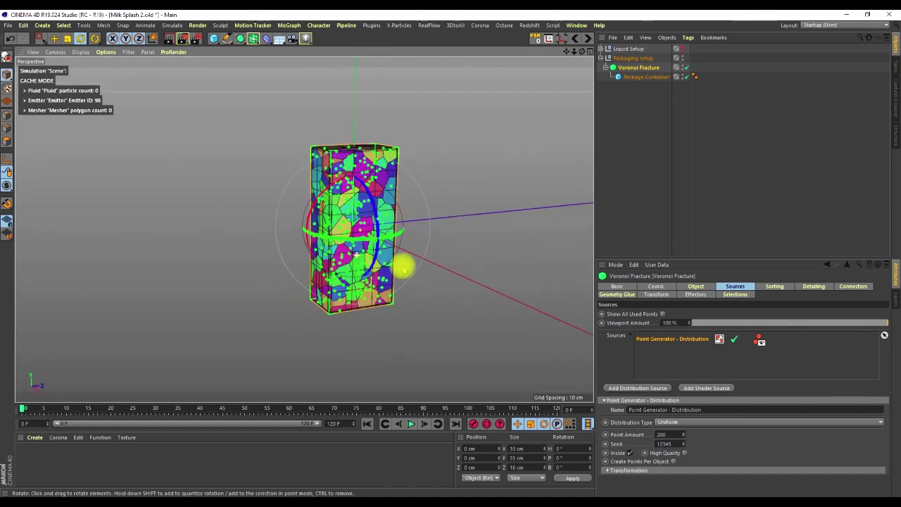
{"action": "left_click", "coordinate": [753, 205]}
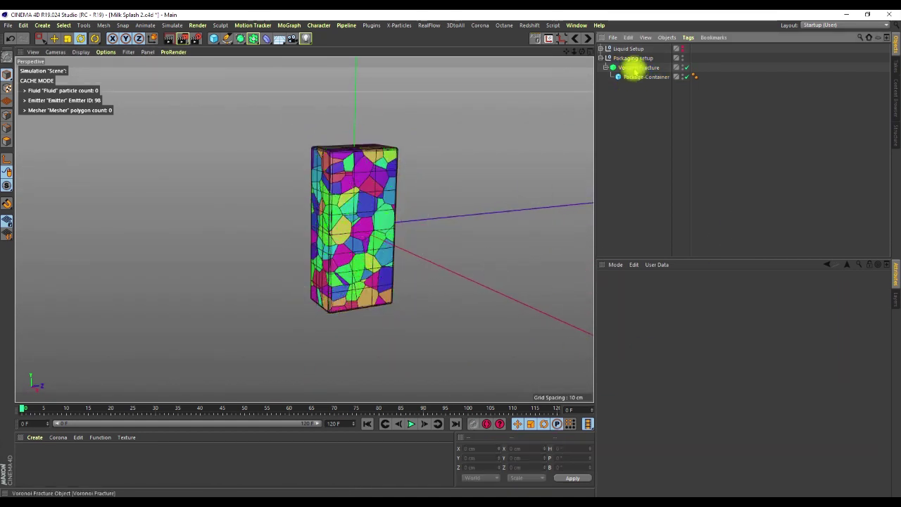
Step: Apply a Push Apart effector to the Voronoi Fracture
{"action": "left_click", "coordinate": [636, 67]}
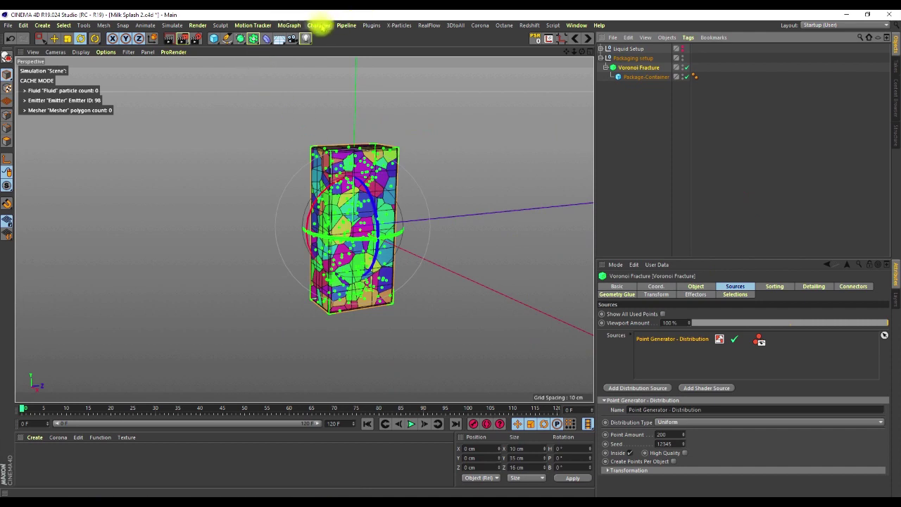
{"action": "left_click", "coordinate": [294, 26]}
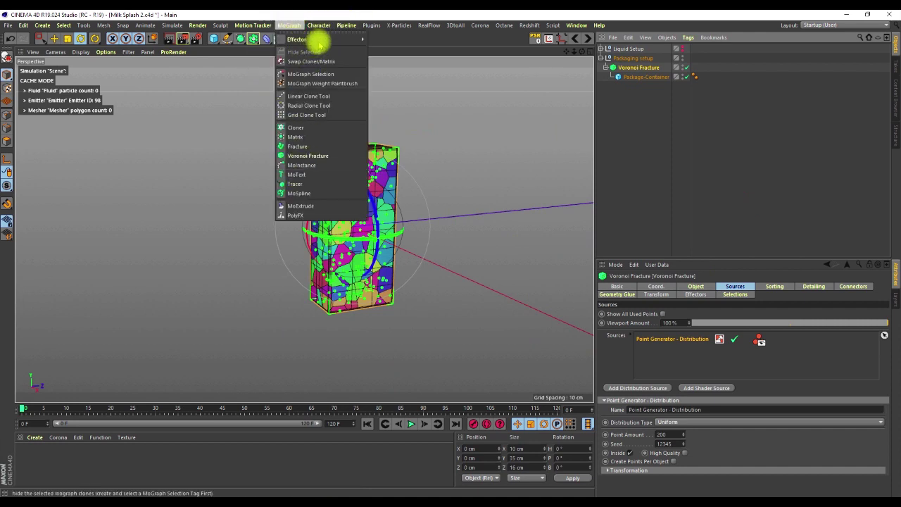
{"action": "mouse_move", "coordinate": [324, 40]}
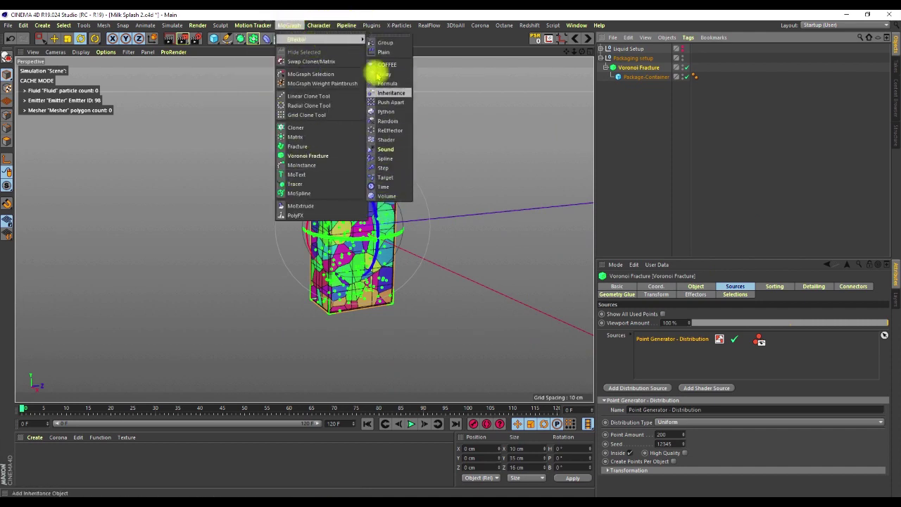
{"action": "left_click", "coordinate": [390, 103]}
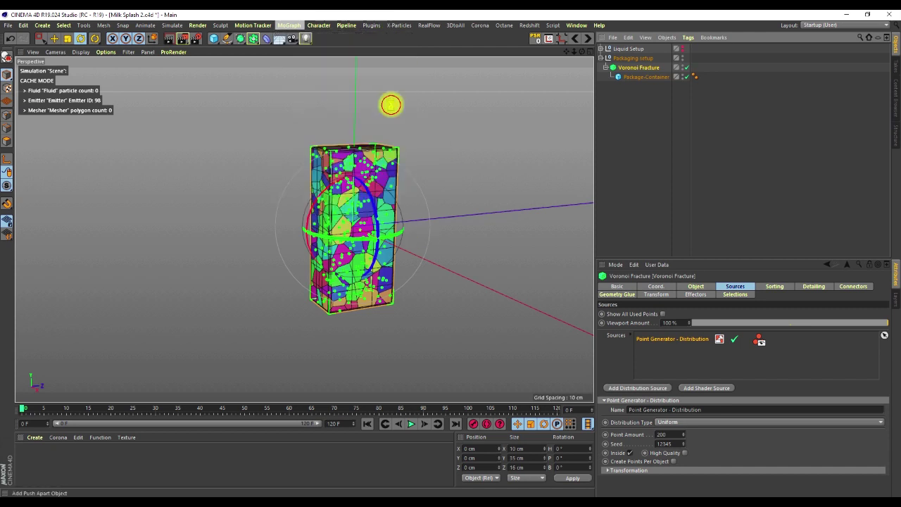
{"action": "right_click_drag", "start_coordinate": [356, 227], "coordinate": [138, 457], "text": "alt"}
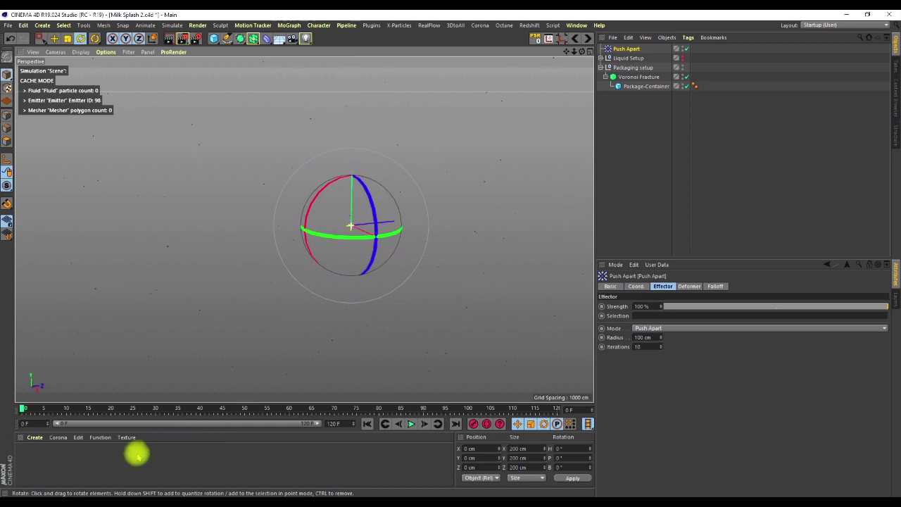
{"action": "right_click_drag", "start_coordinate": [203, 383], "coordinate": [369, 217], "text": "alt"}
Step: Try Push Apart radius values of 10 cm and 2 cm on the fragments
{"action": "left_click", "coordinate": [647, 337]}
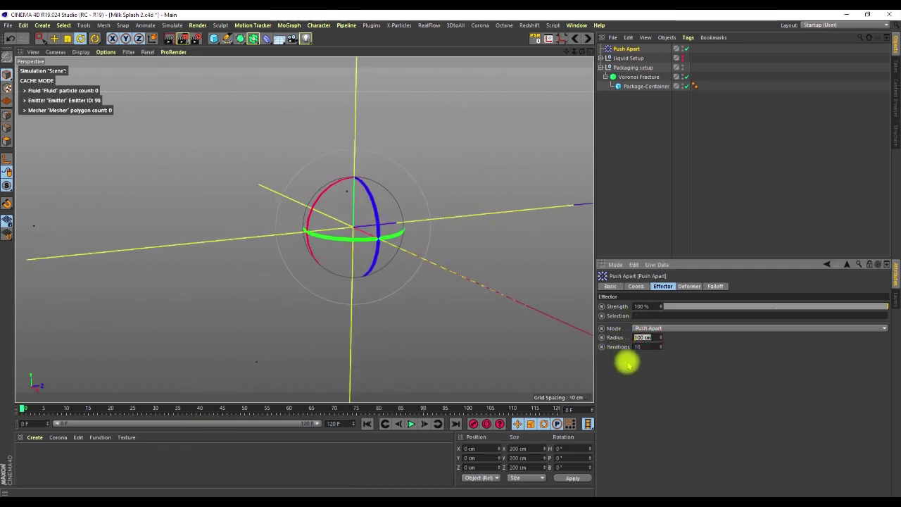
{"action": "type", "text": "10"}
{"action": "key", "text": "Return"}
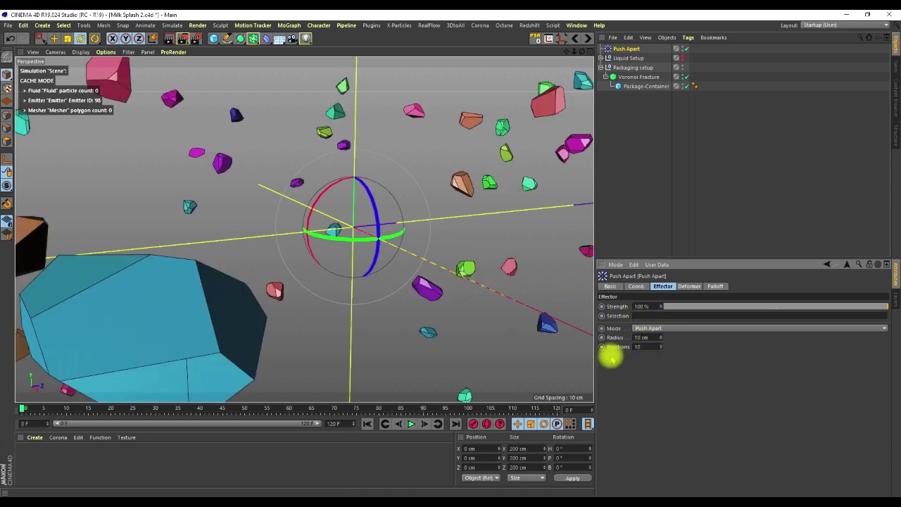
{"action": "left_click", "coordinate": [654, 337]}
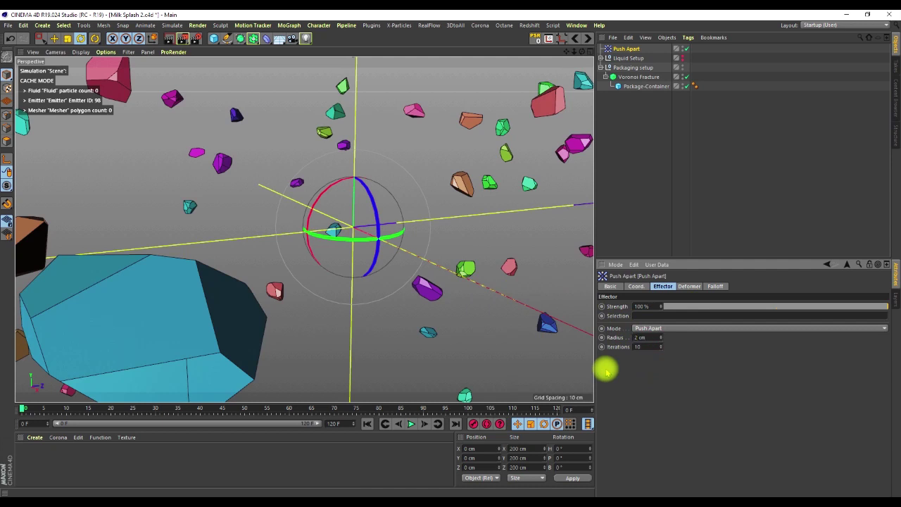
{"action": "type", "text": "2"}
{"action": "key", "text": "Return"}
Step: Set the Push Apart radius to 5 cm and inspect the separated fragments up close
{"action": "left_click", "coordinate": [650, 337]}
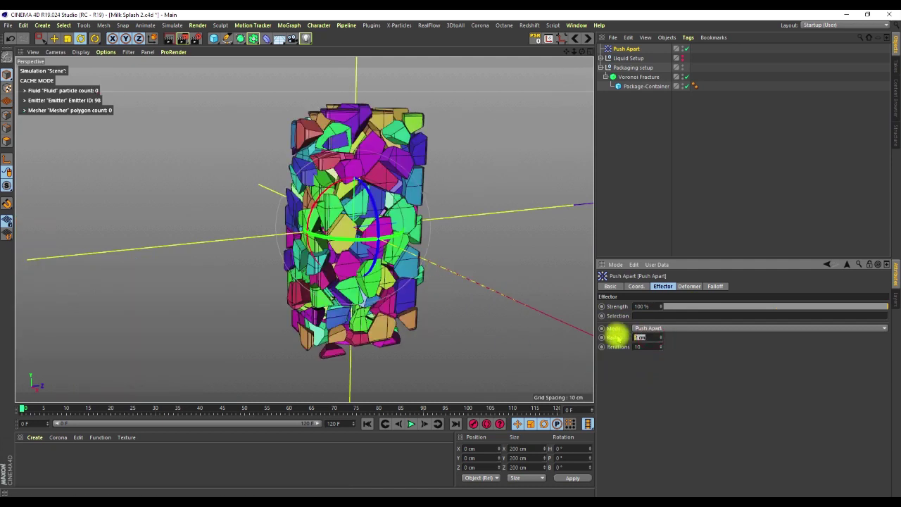
{"action": "key", "text": "Return"}
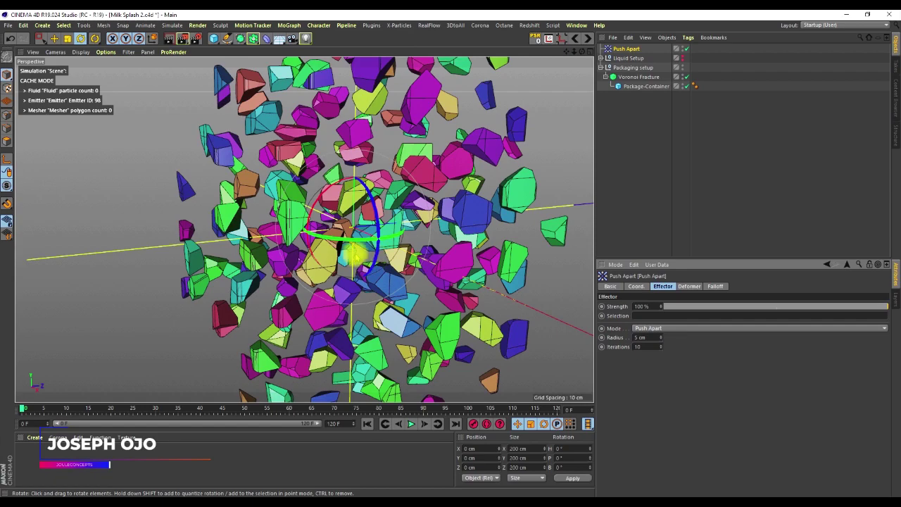
{"action": "left_click_drag", "start_coordinate": [354, 255], "coordinate": [413, 246], "text": "alt"}
{"action": "scroll", "coordinate": [412, 245], "scroll_direction": "up", "scroll_amount": 8}
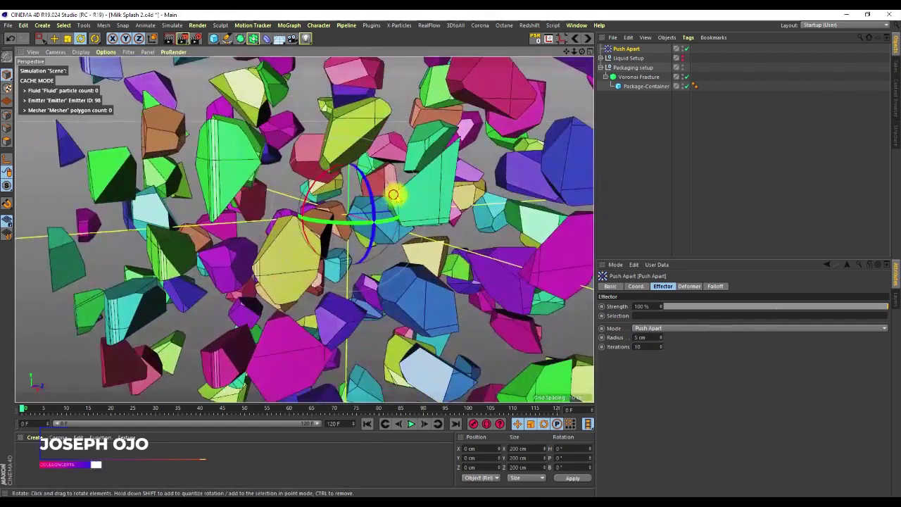
{"action": "left_click_drag", "start_coordinate": [394, 195], "coordinate": [388, 129], "text": "alt"}
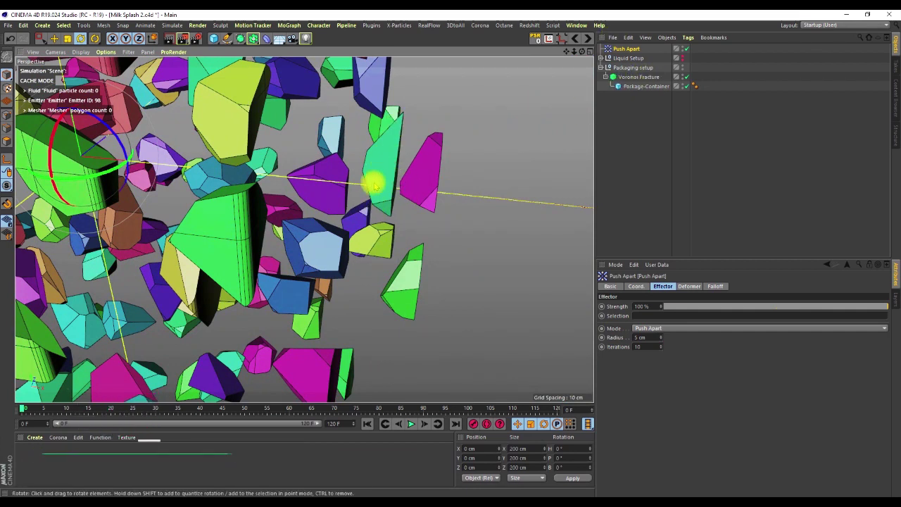
{"action": "left_click_drag", "start_coordinate": [412, 185], "coordinate": [387, 171], "text": "alt"}
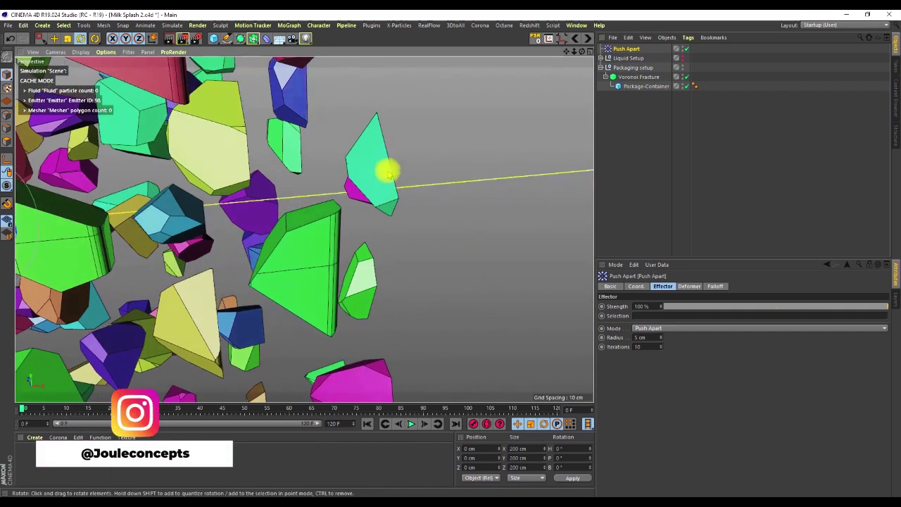
{"action": "mouse_move", "coordinate": [382, 176]}
{"action": "right_mouse_down", "text": "alt"}
{"action": "mouse_move", "coordinate": [383, 148]}
{"action": "mouse_move", "coordinate": [383, 162]}
{"action": "right_mouse_up", "text": "alt"}
{"action": "left_click_drag", "start_coordinate": [382, 177], "coordinate": [356, 177], "text": "alt"}
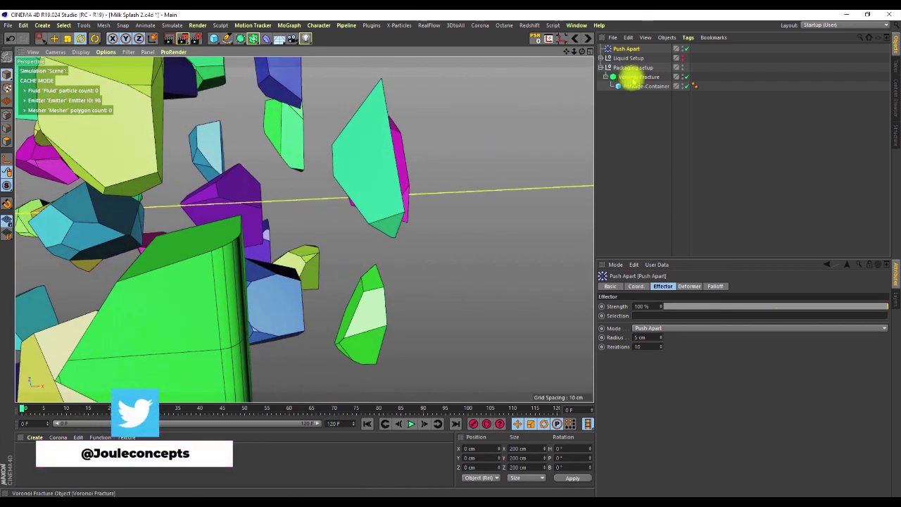
Step: Enable Hull Only on the Voronoi Fracture object
{"action": "left_click", "coordinate": [631, 77]}
{"action": "left_click", "coordinate": [696, 286]}
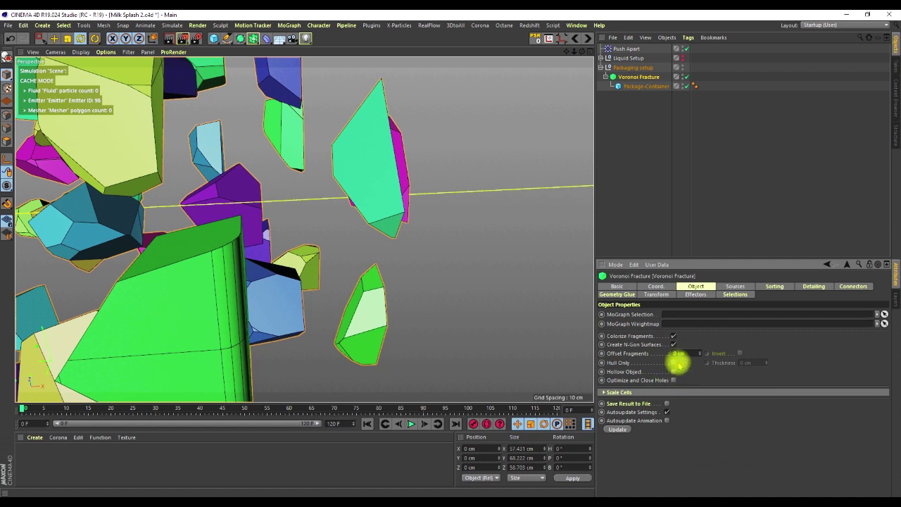
{"action": "left_click", "coordinate": [673, 363]}
Step: Examine the hull-only fragments from several angles and distances
{"action": "left_click_drag", "start_coordinate": [169, 268], "coordinate": [84, 216], "text": "alt"}
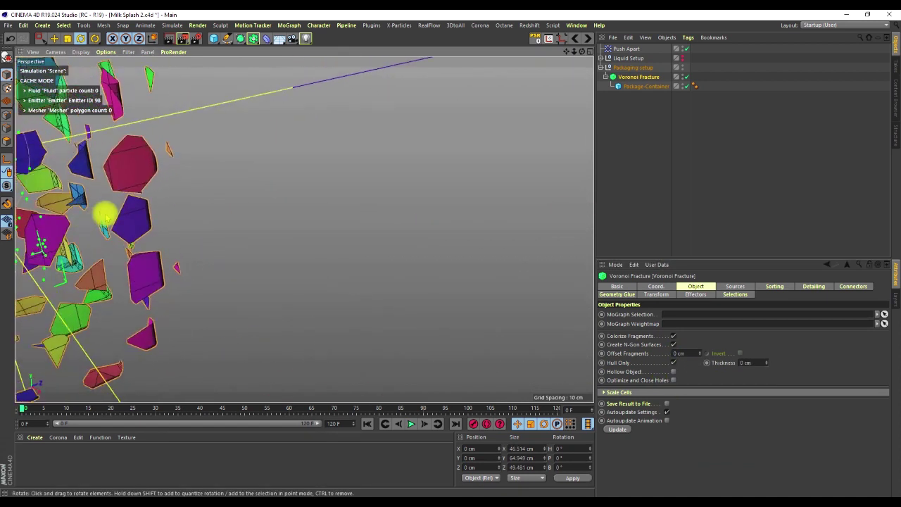
{"action": "middle_click_drag", "start_coordinate": [105, 214], "coordinate": [366, 218], "text": "alt"}
{"action": "left_click_drag", "start_coordinate": [366, 218], "coordinate": [295, 254], "text": "alt"}
{"action": "right_click_drag", "start_coordinate": [283, 248], "coordinate": [254, 219], "text": "alt"}
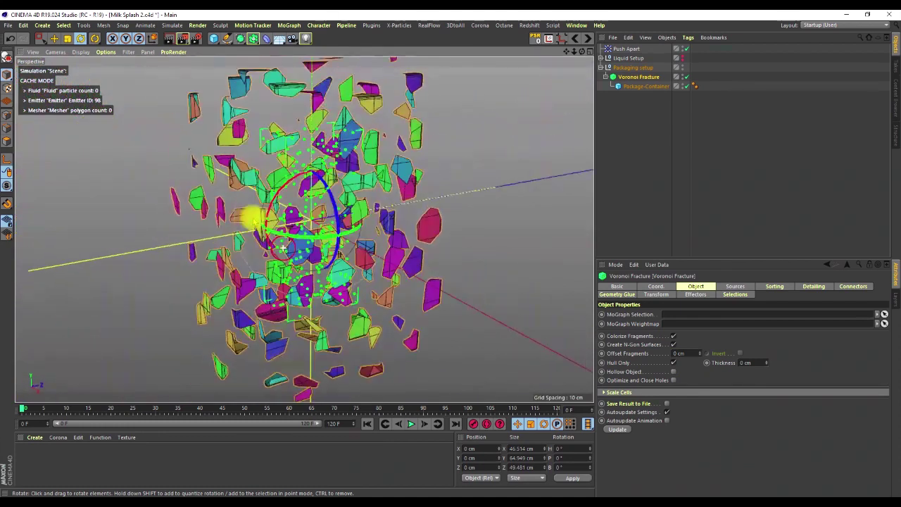
{"action": "left_click_drag", "start_coordinate": [282, 248], "coordinate": [289, 223], "text": "alt"}
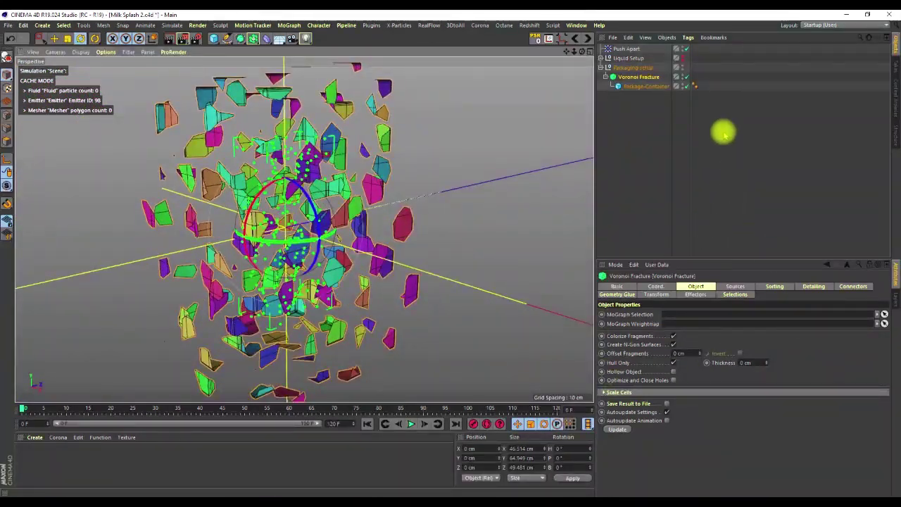
{"action": "scroll", "coordinate": [297, 248], "scroll_direction": "down", "scroll_amount": 3}
{"action": "left_click_drag", "start_coordinate": [255, 236], "coordinate": [282, 240], "text": "alt"}
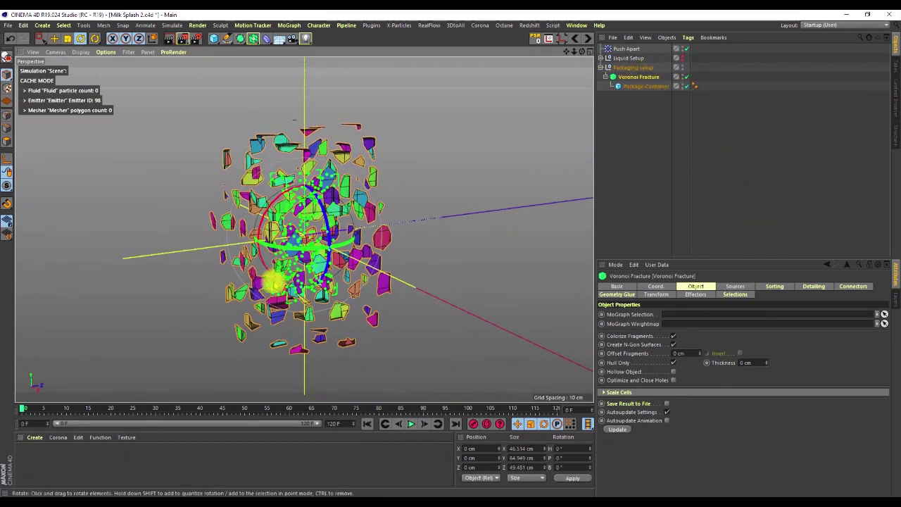
{"action": "mouse_move", "coordinate": [308, 248]}
{"action": "left_mouse_down", "text": "alt"}
{"action": "mouse_move", "coordinate": [231, 222]}
{"action": "mouse_move", "coordinate": [312, 253]}
{"action": "left_mouse_up", "text": "alt"}
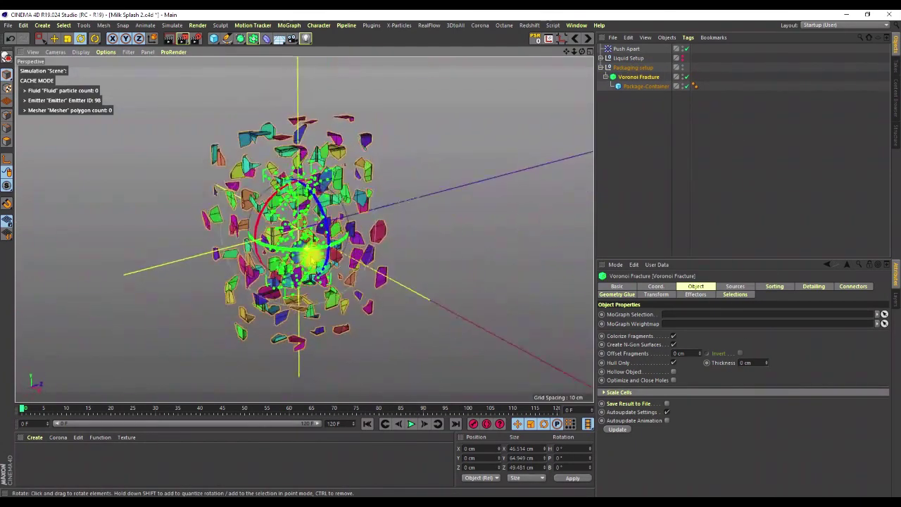
{"action": "right_click_drag", "start_coordinate": [304, 250], "coordinate": [285, 266], "text": "alt"}
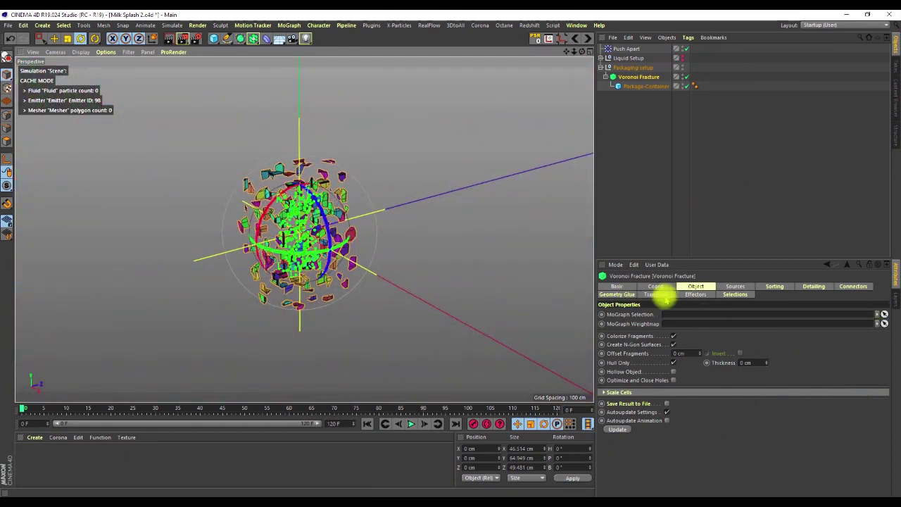
{"action": "left_click_drag", "start_coordinate": [304, 233], "coordinate": [282, 221], "text": "alt"}
{"action": "right_click_drag", "start_coordinate": [284, 206], "coordinate": [315, 232], "text": "alt"}
{"action": "left_click_drag", "start_coordinate": [315, 233], "coordinate": [302, 244], "text": "alt"}
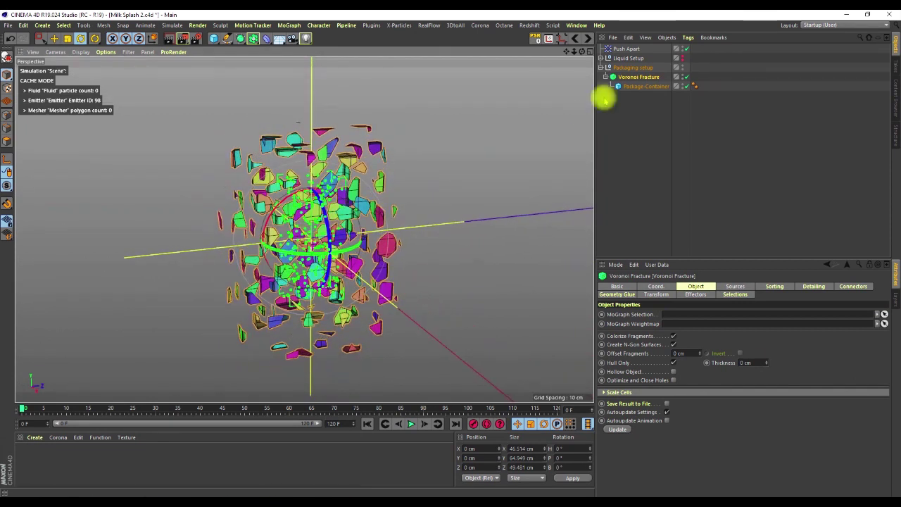
Step: Set the Push Apart effector's falloff shape to Linear
{"action": "left_click", "coordinate": [624, 49]}
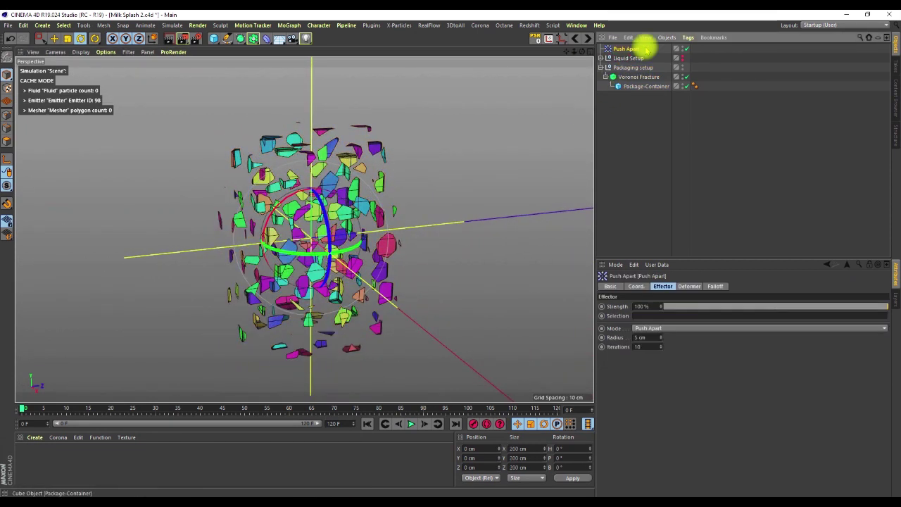
{"action": "left_click", "coordinate": [716, 286]}
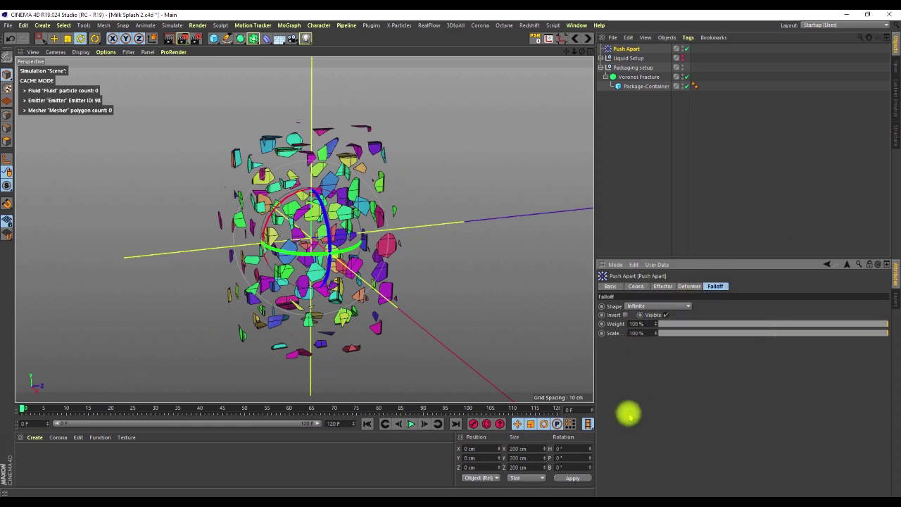
{"action": "left_click", "coordinate": [645, 306]}
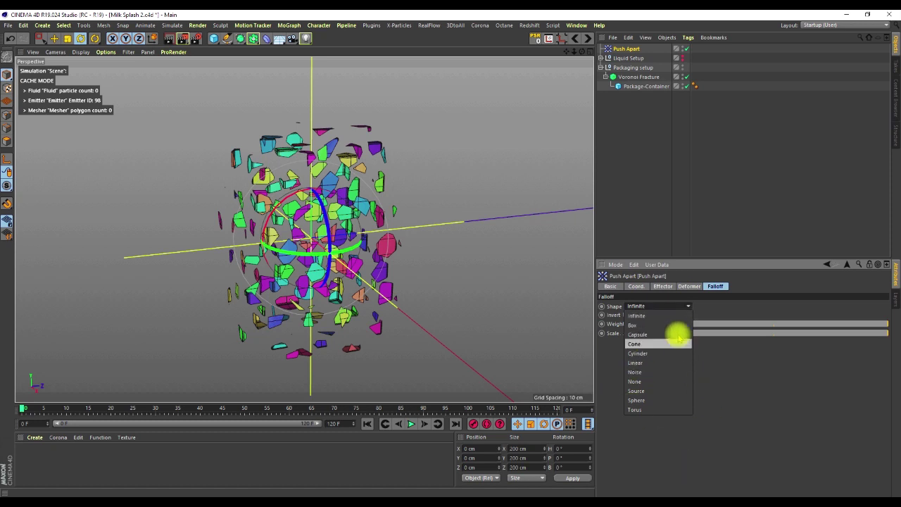
{"action": "left_click", "coordinate": [638, 362]}
Step: Scale the Push Apart effector's linear falloff down uniformly to a size of about 34 cm around the container
{"action": "right_click_drag", "start_coordinate": [310, 222], "coordinate": [282, 260], "text": "alt"}
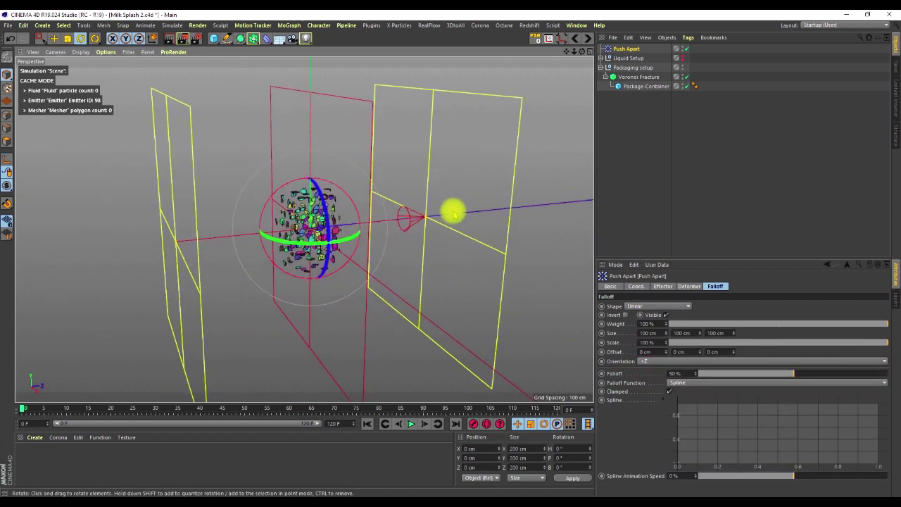
{"action": "key", "text": "t"}
{"action": "left_click_drag", "start_coordinate": [529, 177], "coordinate": [358, 298]}
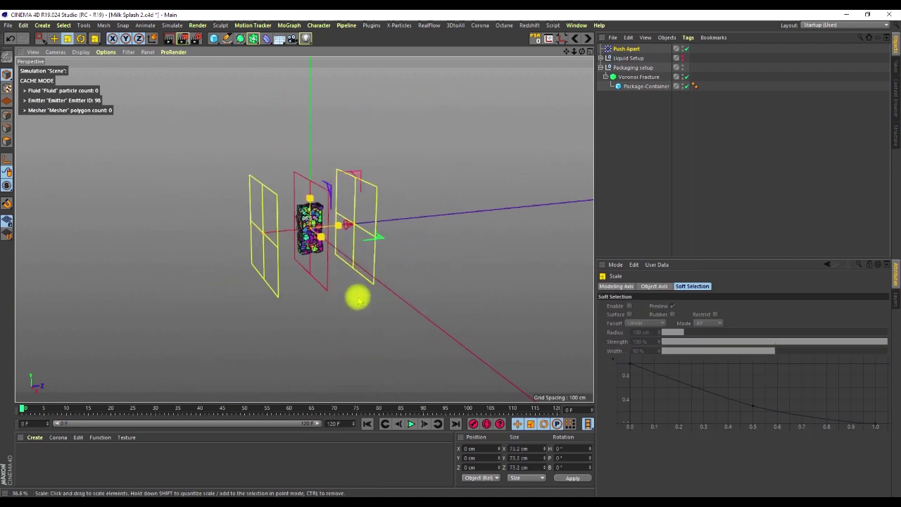
{"action": "left_click", "coordinate": [619, 50]}
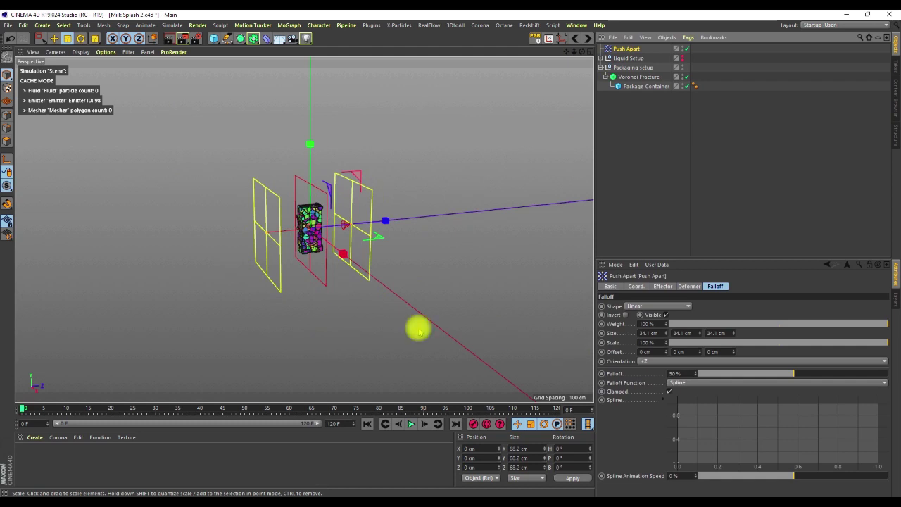
Step: Rotate the Push Apart effector to a 90° pitch so its falloff planes lie horizontally
{"action": "key", "text": "r"}
{"action": "left_click_drag", "start_coordinate": [268, 211], "coordinate": [377, 291]}
{"action": "key", "text": "ctrl+z"}
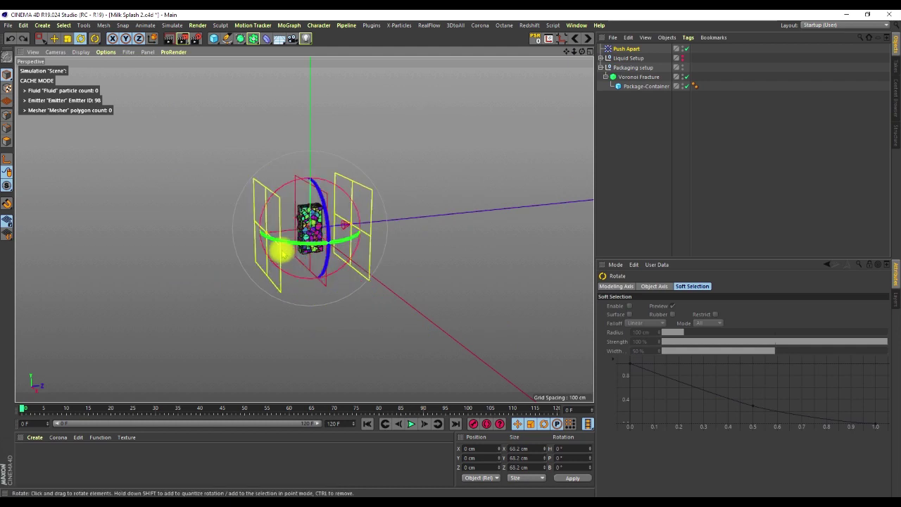
{"action": "left_click_drag", "start_coordinate": [269, 203], "coordinate": [299, 280]}
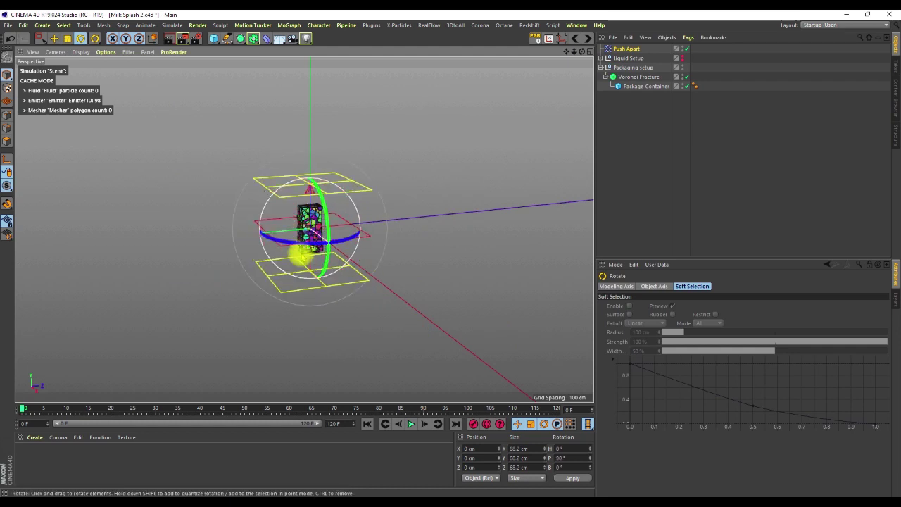
{"action": "left_click_drag", "start_coordinate": [322, 220], "coordinate": [328, 211], "text": "alt"}
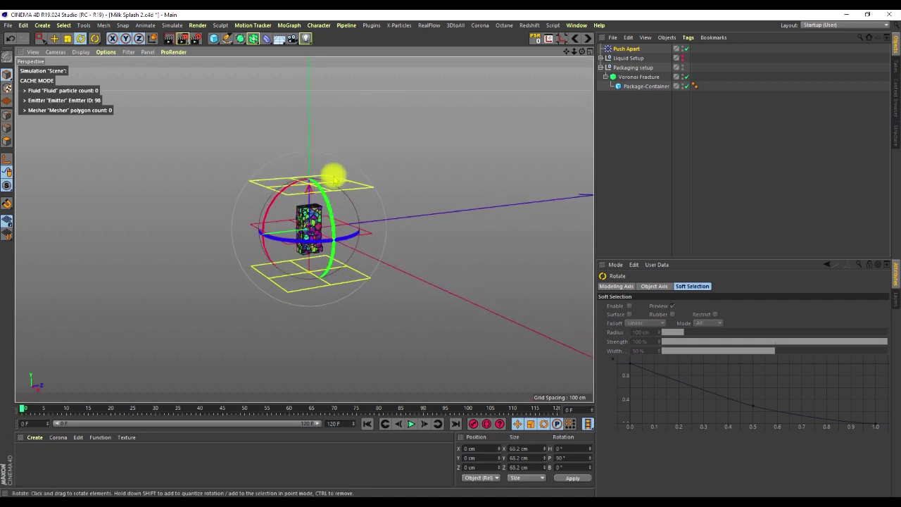
Step: Set the Push Apart falloff's Z size to 10 cm and its falloff amount to 40%
{"action": "key", "text": "e"}
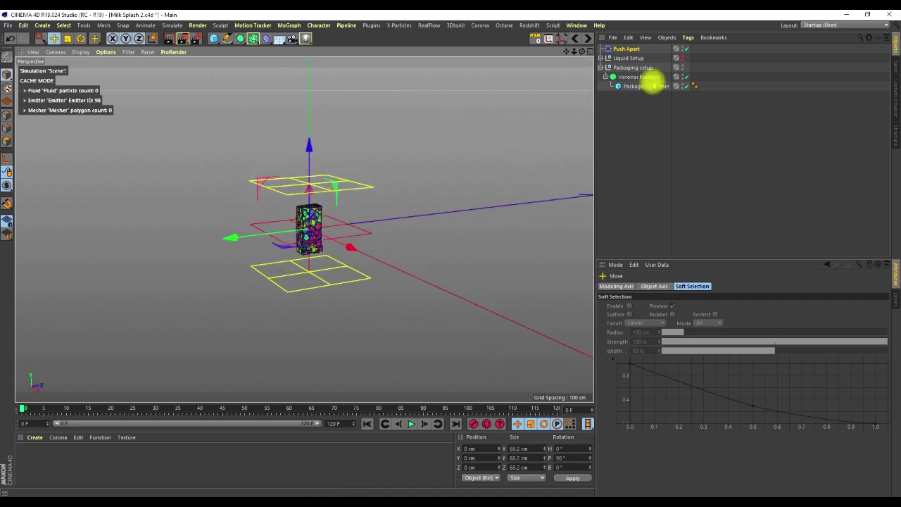
{"action": "left_click", "coordinate": [626, 49]}
{"action": "left_click_drag", "start_coordinate": [305, 191], "coordinate": [308, 210]}
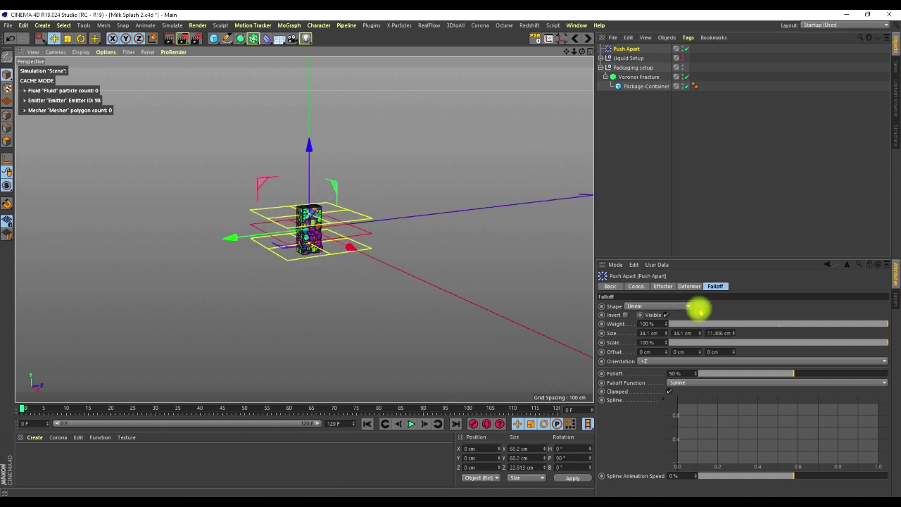
{"action": "double_click", "coordinate": [715, 334]}
{"action": "type", "text": "10"}
{"action": "key", "text": "Return"}
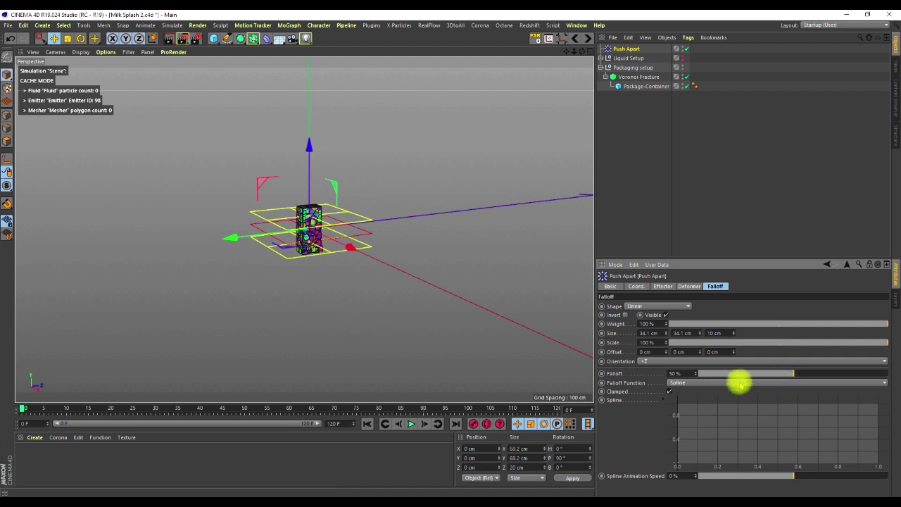
{"action": "left_click_drag", "start_coordinate": [795, 374], "coordinate": [763, 378]}
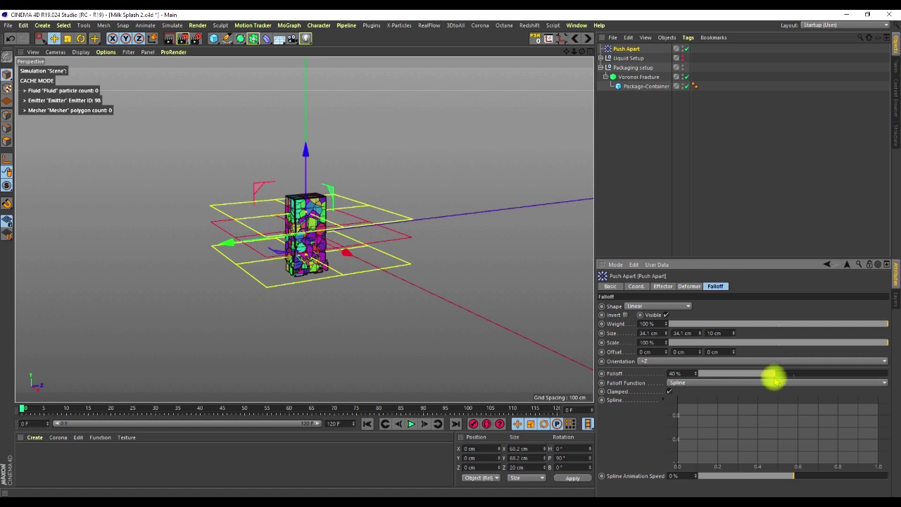
Step: Lower the Push Apart effector below the container to about Y -33 cm and set its falloff orientation to -Z
{"action": "left_click_drag", "start_coordinate": [306, 161], "coordinate": [291, 257]}
{"action": "left_click_drag", "start_coordinate": [300, 231], "coordinate": [299, 226]}
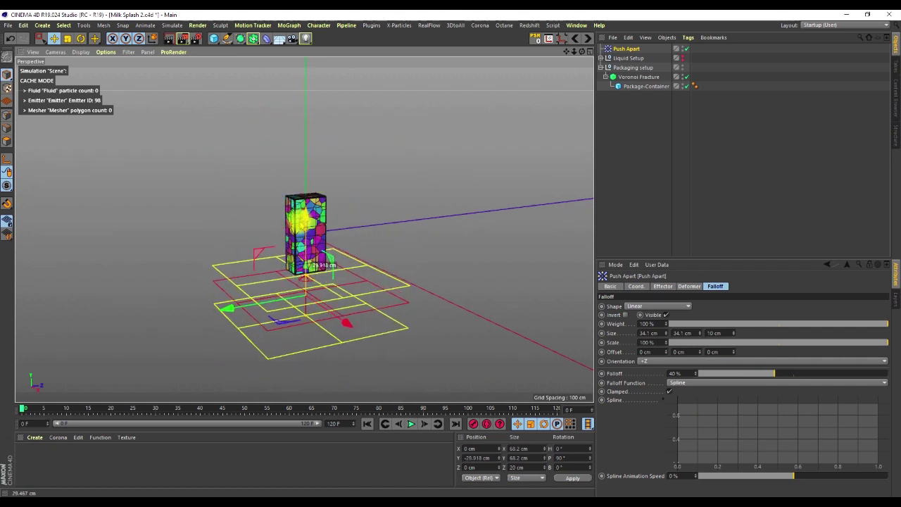
{"action": "left_click", "coordinate": [649, 361]}
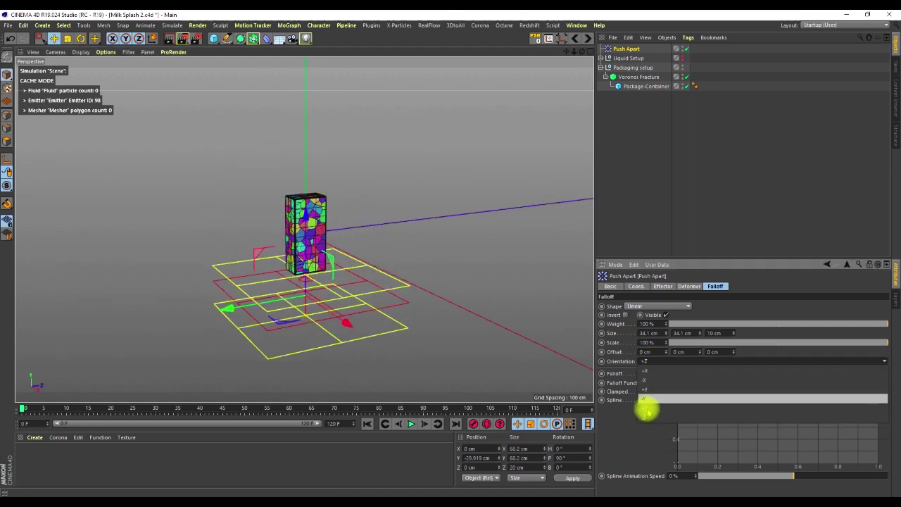
{"action": "left_click", "coordinate": [648, 413]}
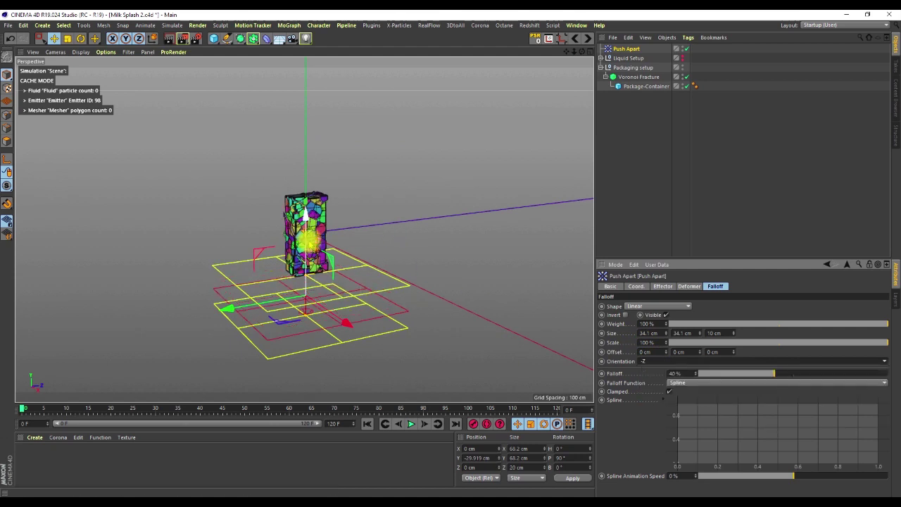
{"action": "mouse_move", "coordinate": [308, 221]}
{"action": "left_mouse_down"}
{"action": "mouse_move", "coordinate": [309, 260]}
{"action": "mouse_move", "coordinate": [297, 72]}
{"action": "mouse_move", "coordinate": [301, 240]}
{"action": "mouse_move", "coordinate": [306, 233]}
{"action": "left_mouse_up"}
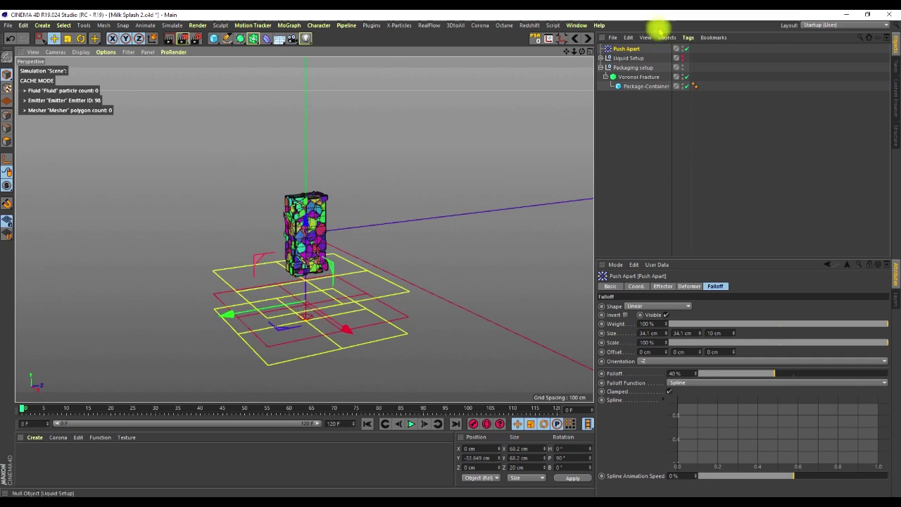
Step: Set the Push Apart radius to 5 cm and lower the effector to about Y -48 cm
{"action": "left_click", "coordinate": [662, 286]}
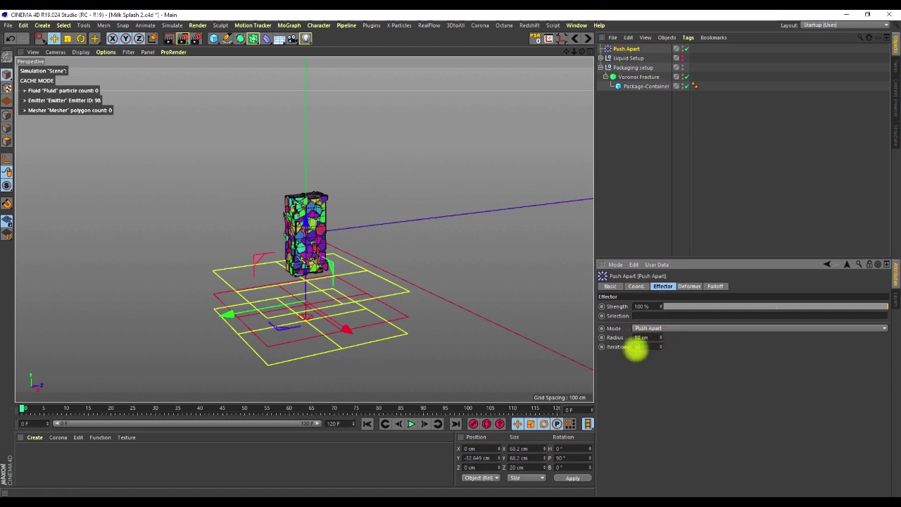
{"action": "left_click", "coordinate": [636, 350]}
{"action": "left_click", "coordinate": [649, 338]}
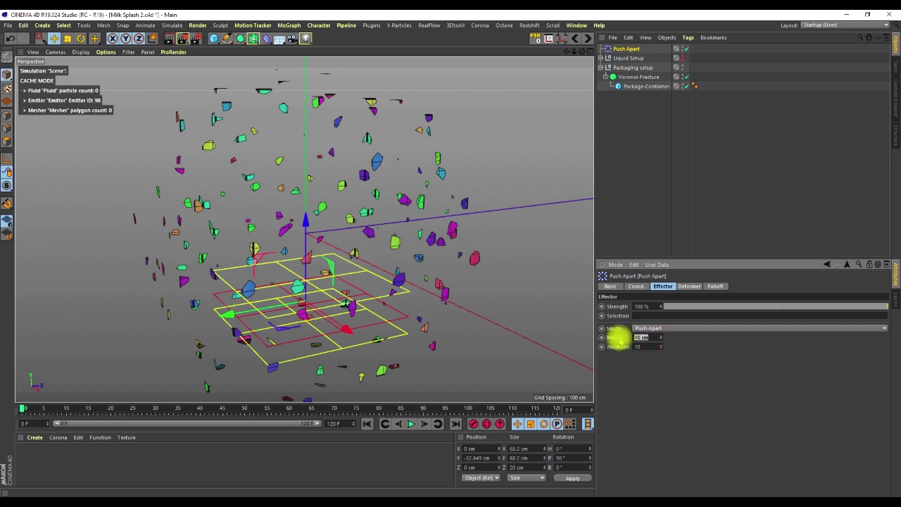
{"action": "type", "text": "5"}
{"action": "key", "text": "Return"}
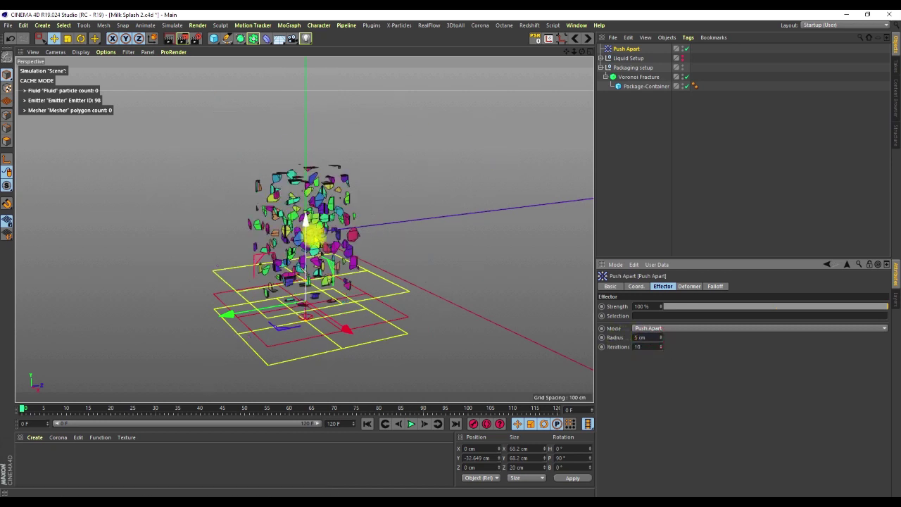
{"action": "mouse_move", "coordinate": [304, 247]}
{"action": "left_mouse_down", "text": "alt"}
{"action": "mouse_move", "coordinate": [359, 200]}
{"action": "mouse_move", "coordinate": [311, 256]}
{"action": "mouse_move", "coordinate": [319, 240]}
{"action": "mouse_move", "coordinate": [302, 211]}
{"action": "mouse_move", "coordinate": [291, 91]}
{"action": "mouse_move", "coordinate": [289, 164]}
{"action": "mouse_move", "coordinate": [284, 100]}
{"action": "mouse_move", "coordinate": [278, 151]}
{"action": "mouse_move", "coordinate": [268, 145]}
{"action": "mouse_move", "coordinate": [279, 244]}
{"action": "mouse_move", "coordinate": [282, 233]}
{"action": "mouse_move", "coordinate": [266, 230]}
{"action": "mouse_move", "coordinate": [310, 279]}
{"action": "mouse_move", "coordinate": [321, 241]}
{"action": "mouse_move", "coordinate": [307, 242]}
{"action": "left_mouse_up", "text": "alt"}
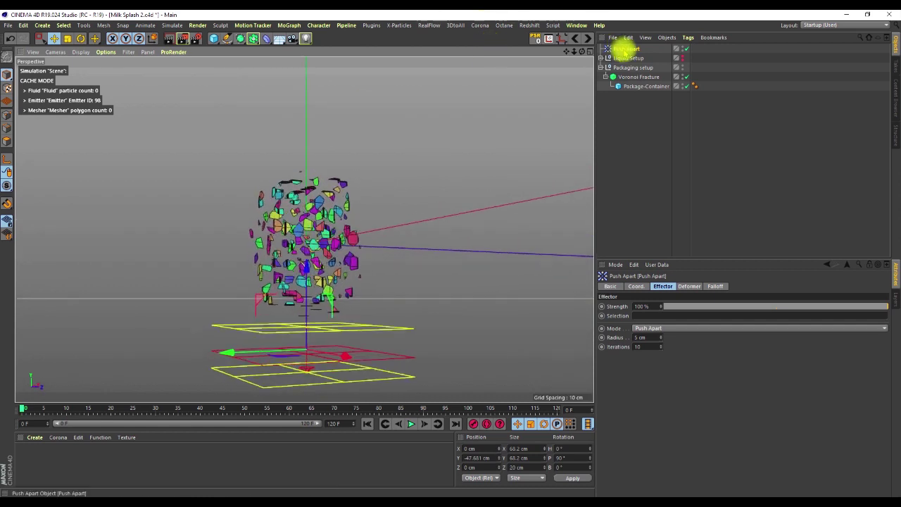
Step: Add a Plain effector as a child of the Push Apart effector
{"action": "left_click", "coordinate": [625, 49]}
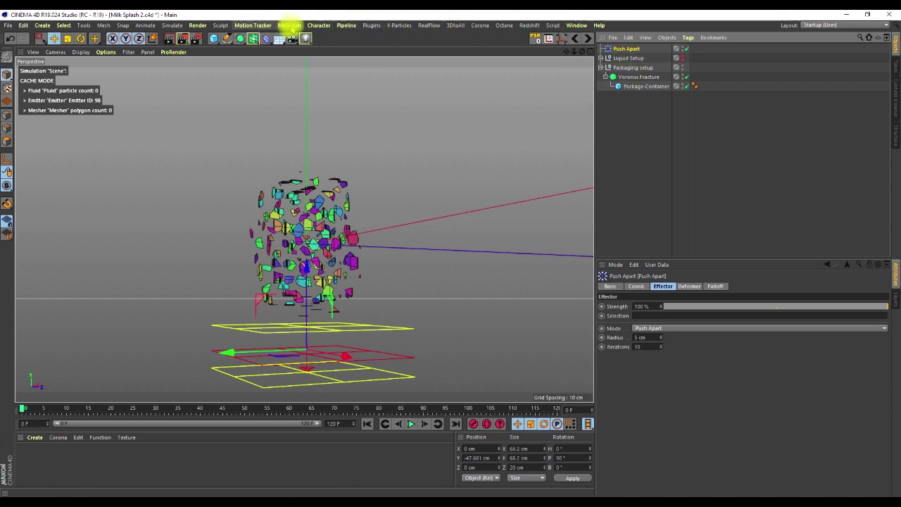
{"action": "left_click", "coordinate": [289, 26]}
{"action": "key", "text": "Escape"}
{"action": "left_click", "coordinate": [372, 26]}
{"action": "left_click", "coordinate": [372, 26]}
{"action": "left_click", "coordinate": [292, 26]}
{"action": "mouse_move", "coordinate": [317, 26]}
{"action": "mouse_move", "coordinate": [289, 26]}
{"action": "mouse_move", "coordinate": [331, 39]}
{"action": "left_click", "coordinate": [385, 53]}
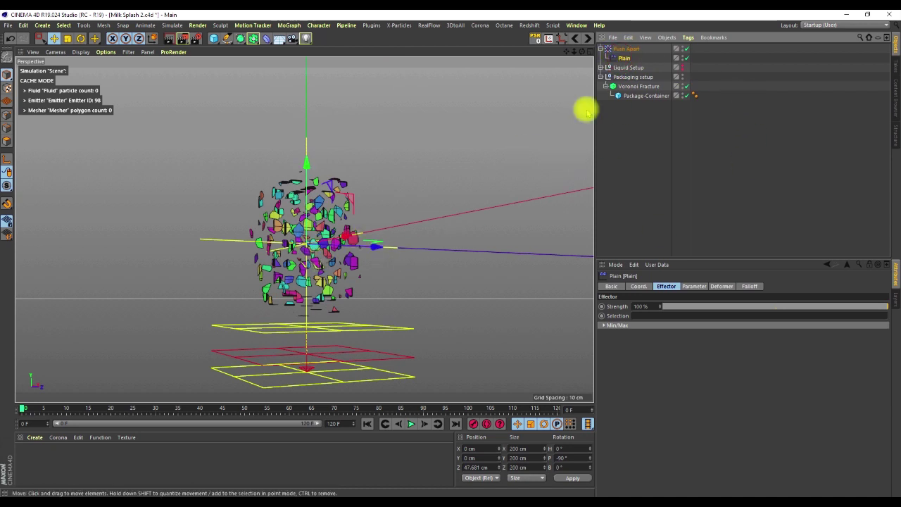
Step: Reset the Plain effector's position, scale and rotation so it aligns with its Push Apart parent
{"action": "scroll", "coordinate": [320, 243], "scroll_direction": "down", "scroll_amount": 4}
{"action": "scroll", "coordinate": [297, 301], "scroll_direction": "up", "scroll_amount": 4}
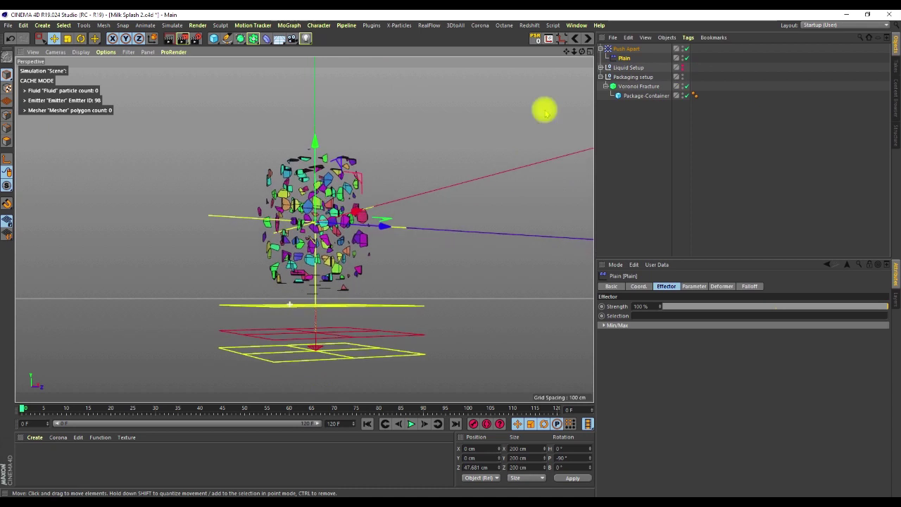
{"action": "scroll", "coordinate": [575, 84], "scroll_direction": "up", "scroll_amount": 1}
{"action": "left_click", "coordinate": [624, 48]}
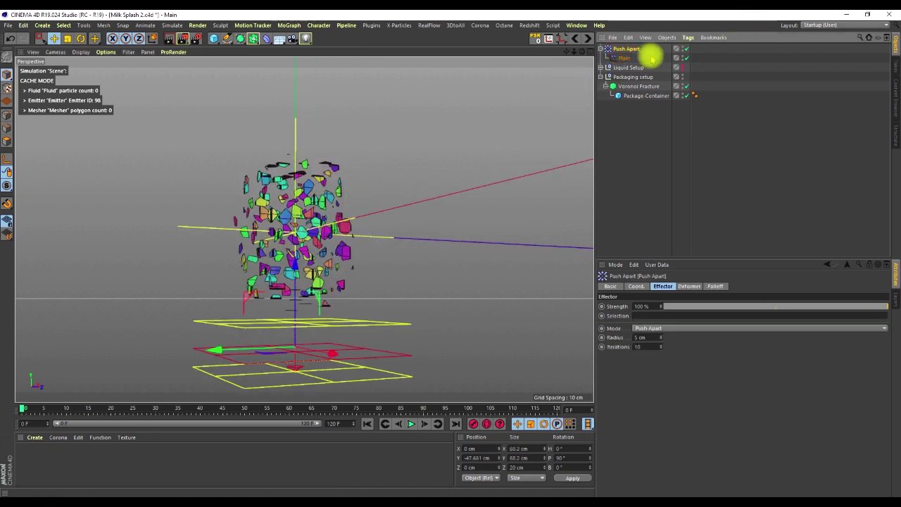
{"action": "left_click", "coordinate": [624, 58]}
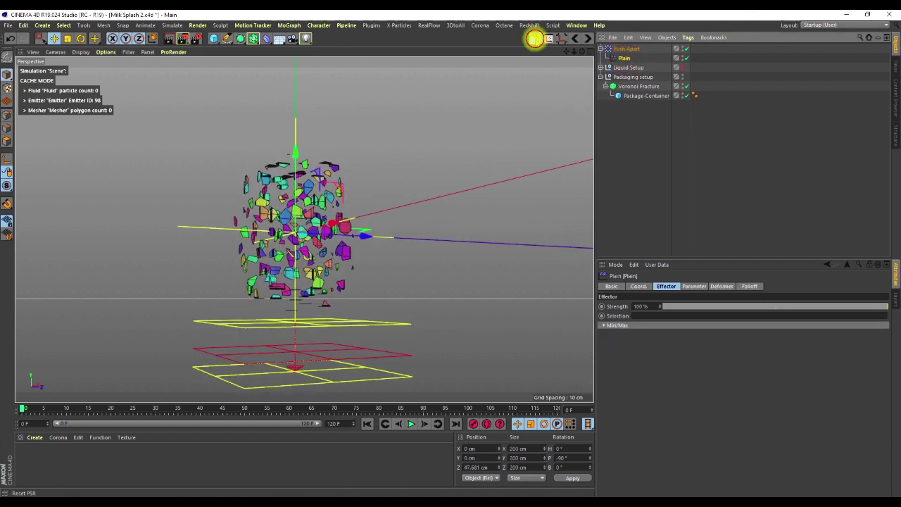
{"action": "left_click", "coordinate": [535, 38]}
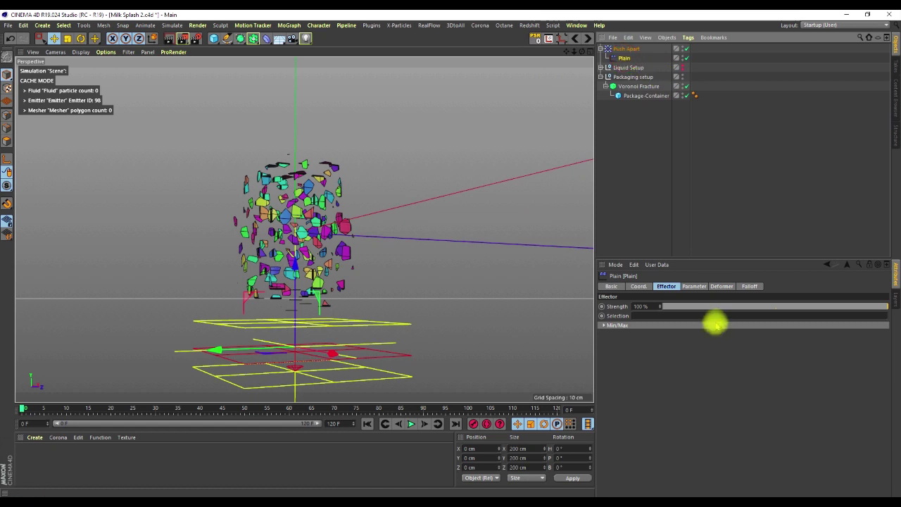
Step: Set the Plain effector's falloff shape to Linear
{"action": "left_click", "coordinate": [749, 286]}
{"action": "left_click", "coordinate": [659, 306]}
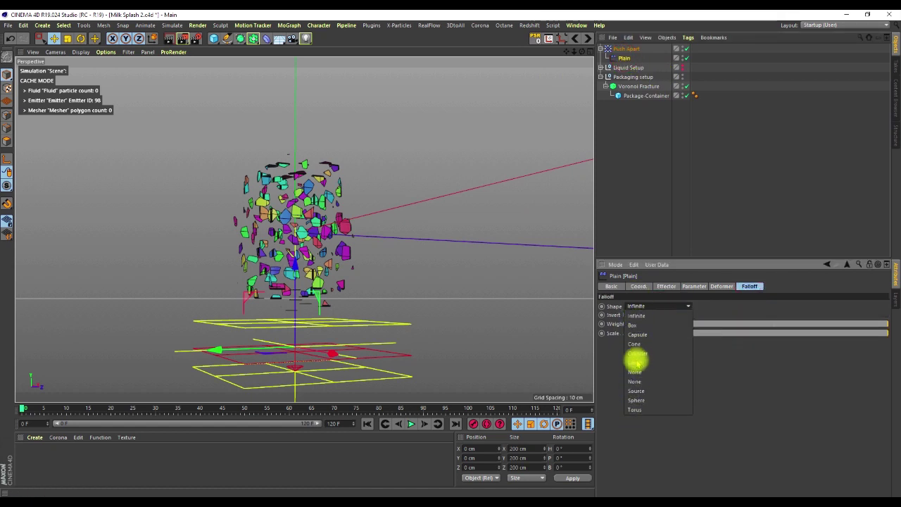
{"action": "left_click", "coordinate": [633, 364]}
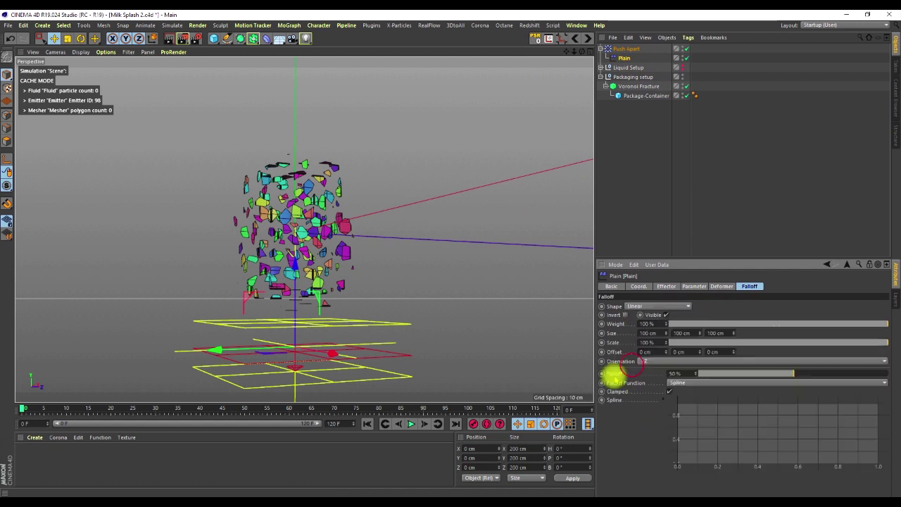
{"action": "right_click_drag", "start_coordinate": [371, 215], "coordinate": [330, 201], "text": "alt"}
{"action": "scroll", "coordinate": [337, 262], "scroll_direction": "up", "scroll_amount": 3}
{"action": "scroll", "coordinate": [354, 270], "scroll_direction": "down", "scroll_amount": 2}
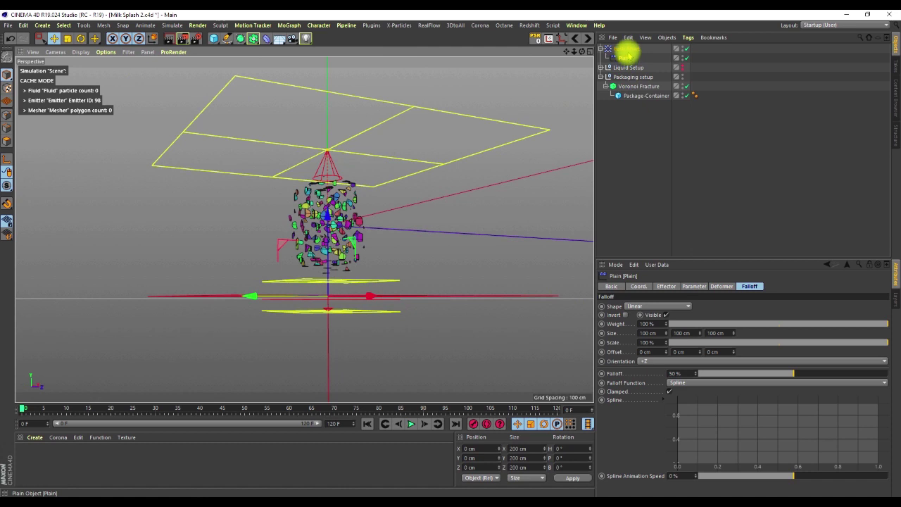
Step: Copy the Push Apart effector's falloff size of 34.1 × 34.1 × 10 cm to the Plain effector's falloff
{"action": "left_click", "coordinate": [625, 49]}
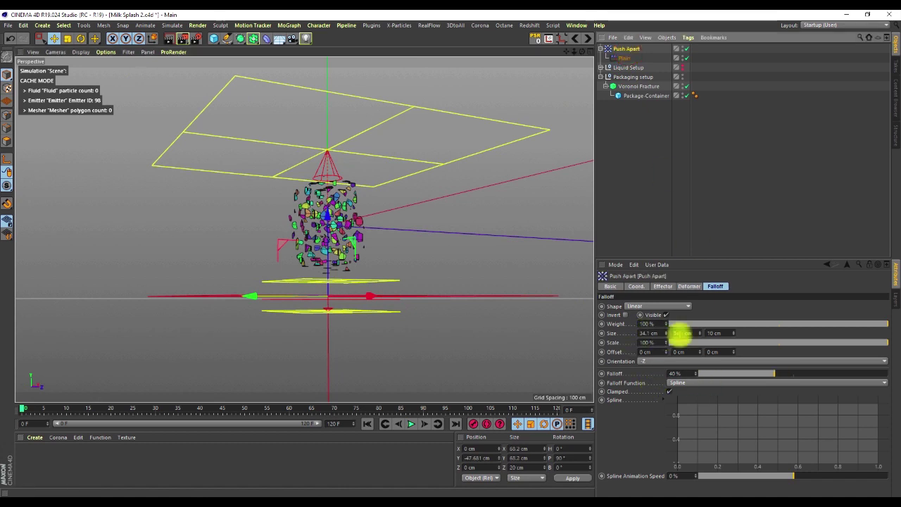
{"action": "left_click", "coordinate": [624, 58]}
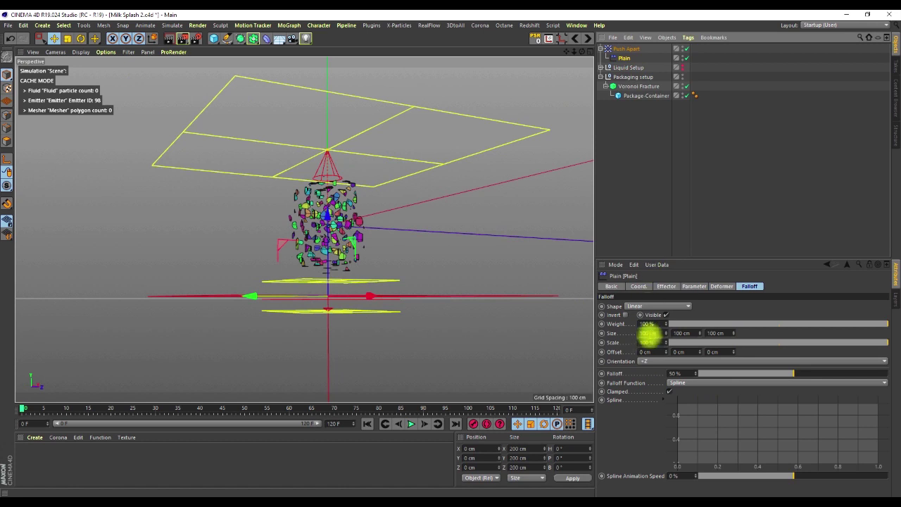
{"action": "left_click", "coordinate": [626, 49]}
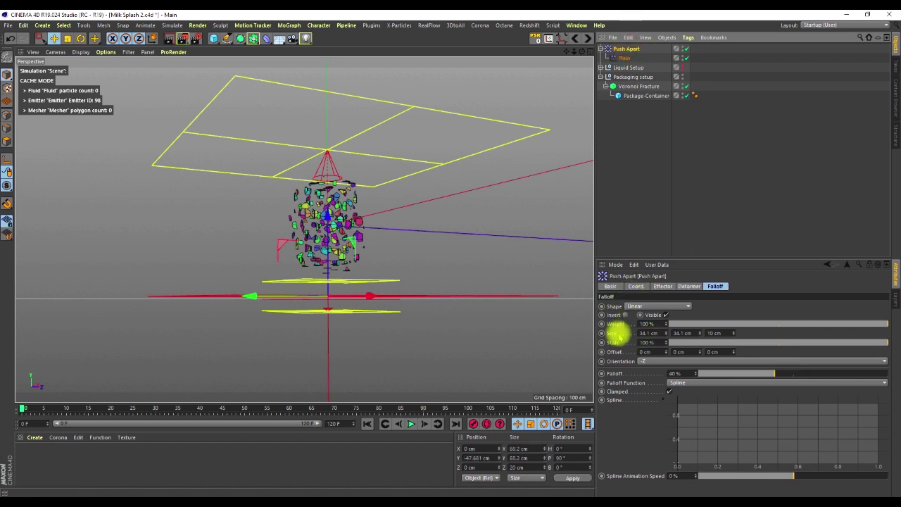
{"action": "right_click", "coordinate": [615, 333]}
{"action": "left_click", "coordinate": [632, 363]}
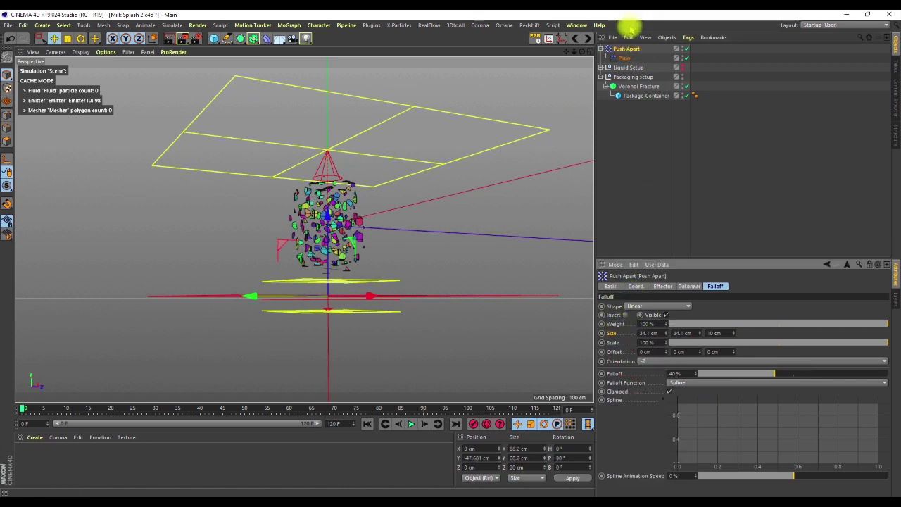
{"action": "left_click", "coordinate": [624, 58]}
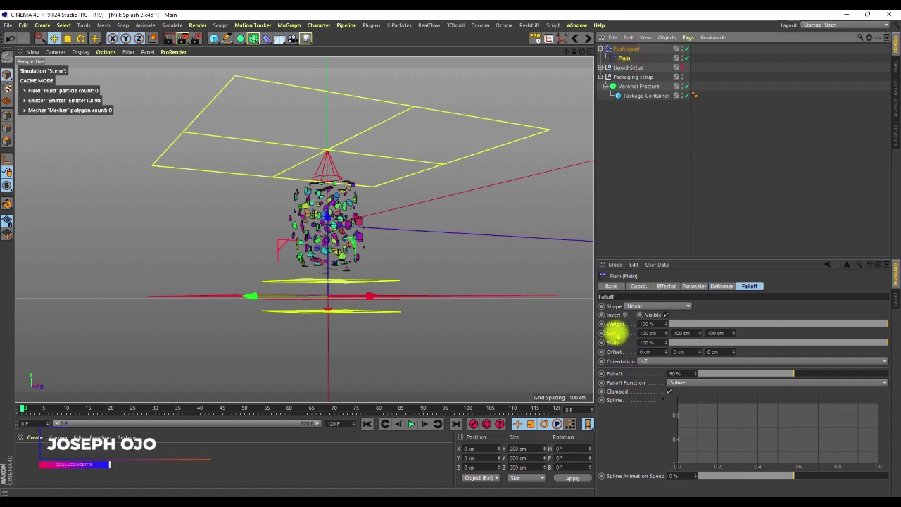
{"action": "right_click", "coordinate": [615, 333]}
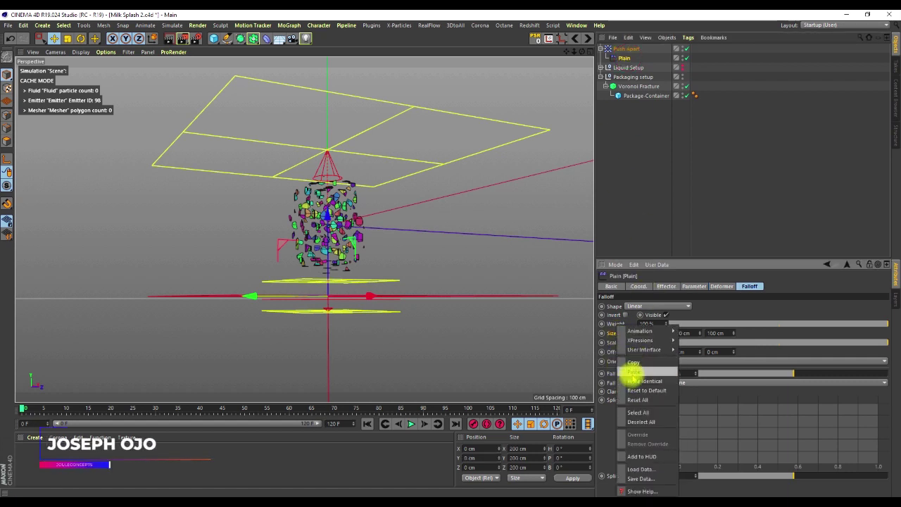
{"action": "left_click", "coordinate": [632, 372]}
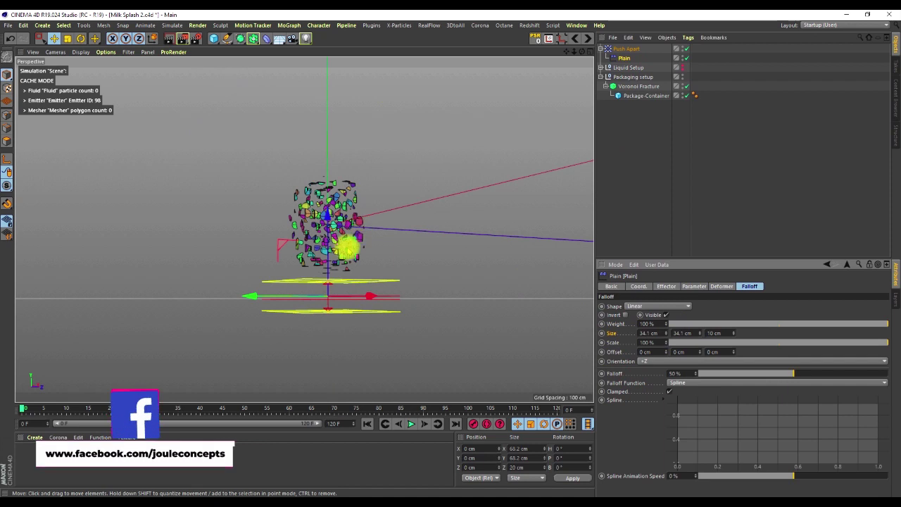
Step: Set the Plain effector's falloff value to 40%
{"action": "left_click_drag", "start_coordinate": [310, 246], "coordinate": [333, 303], "text": "alt"}
{"action": "middle_click_drag", "start_coordinate": [333, 303], "coordinate": [338, 234], "text": "alt"}
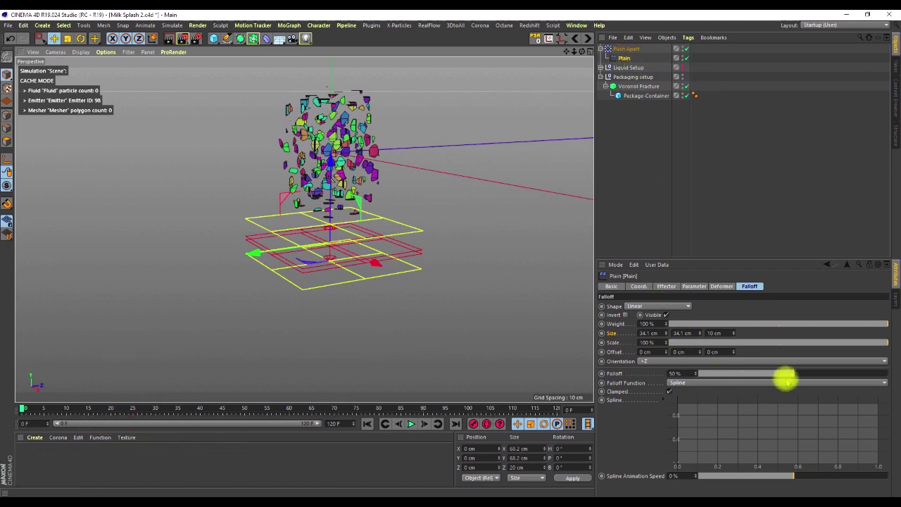
{"action": "mouse_move", "coordinate": [791, 377]}
{"action": "left_mouse_down"}
{"action": "mouse_move", "coordinate": [757, 374]}
{"action": "mouse_move", "coordinate": [775, 375]}
{"action": "left_mouse_up"}
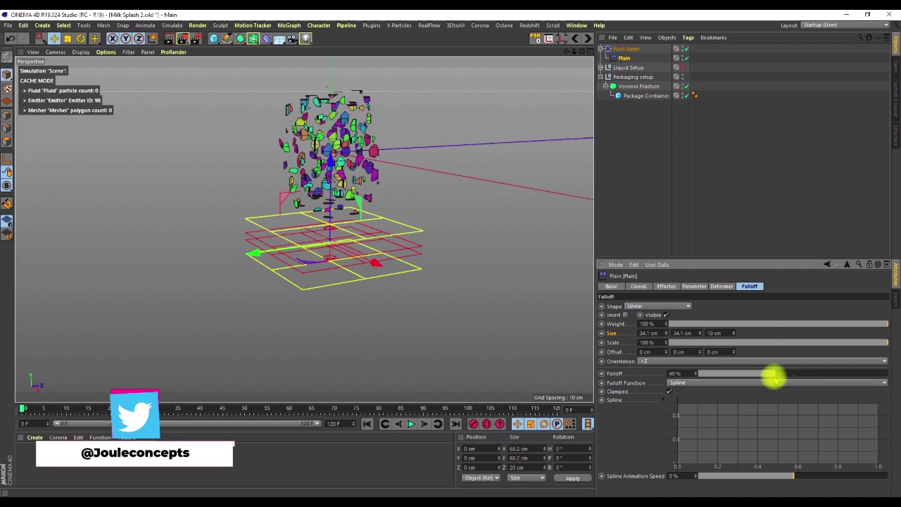
Step: Disable the Plain effector's position change and enable a uniform scale of -1 instead
{"action": "left_click", "coordinate": [667, 286]}
{"action": "left_click", "coordinate": [695, 286]}
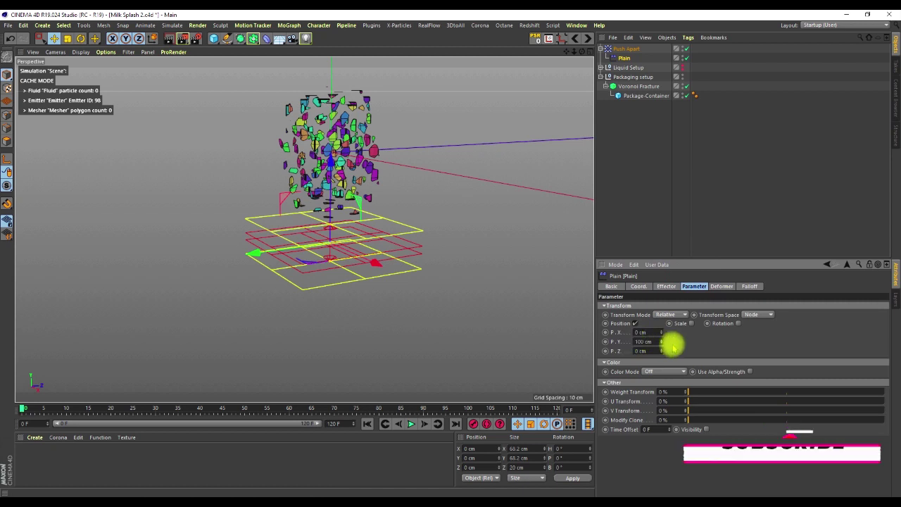
{"action": "left_click", "coordinate": [635, 324]}
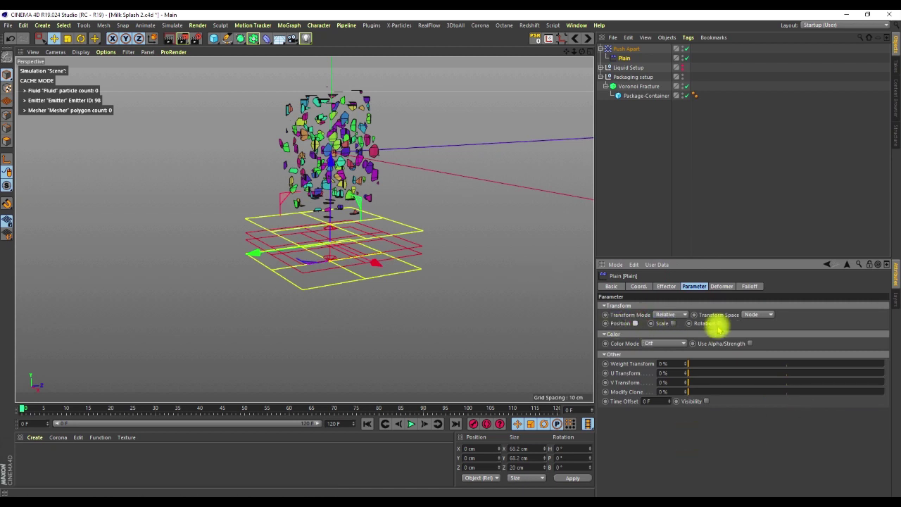
{"action": "left_click", "coordinate": [674, 324]}
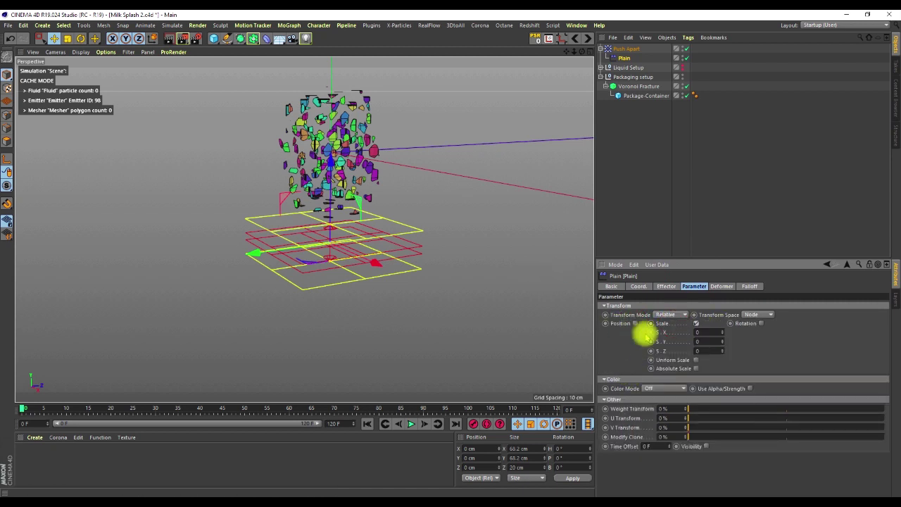
{"action": "left_click", "coordinate": [696, 360]}
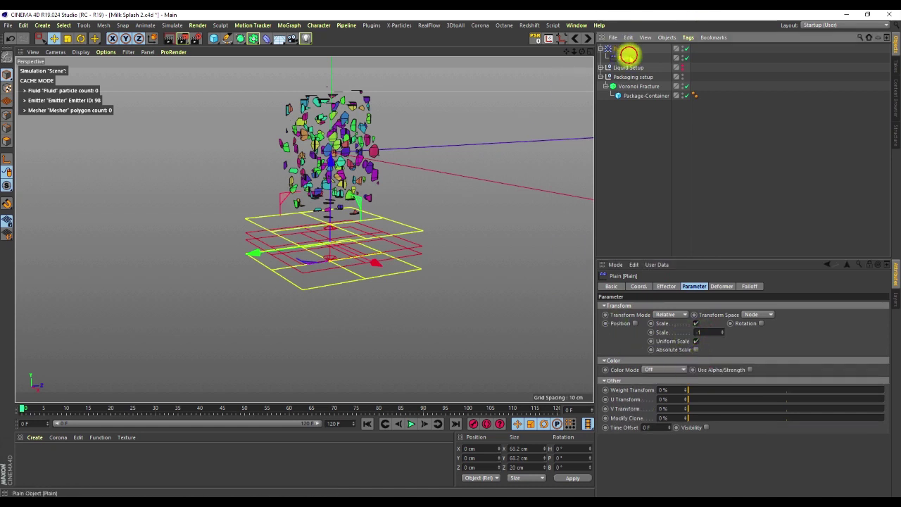
Step: Set the Plain effector's falloff orientation to -Z and raise the Push Apart effector to about Y -44 cm
{"action": "left_click", "coordinate": [751, 286]}
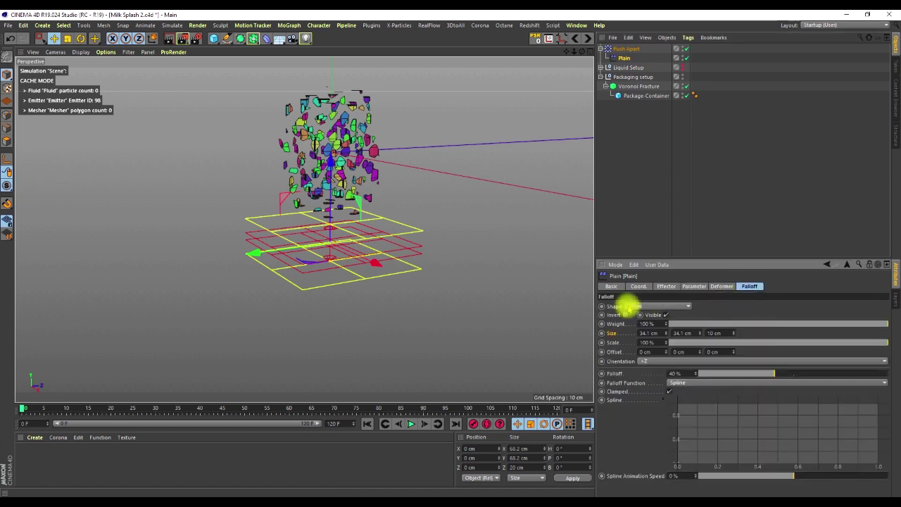
{"action": "left_click", "coordinate": [648, 361]}
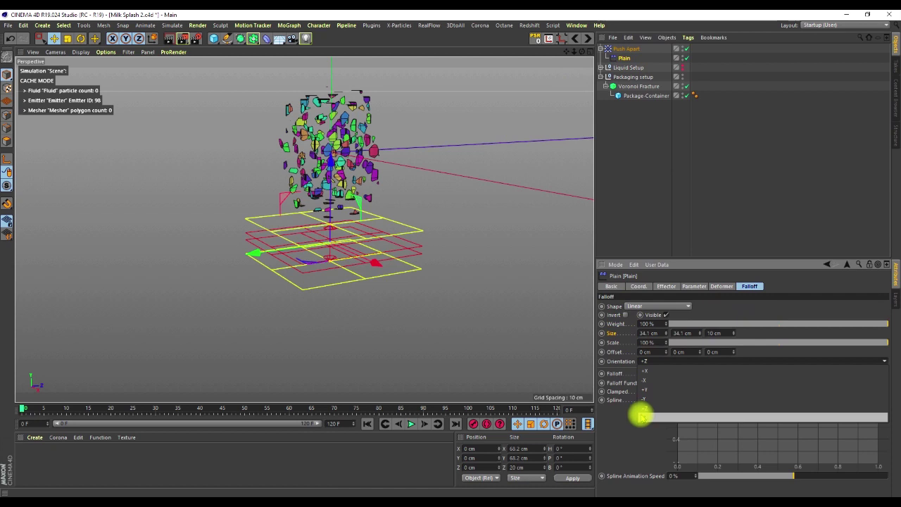
{"action": "left_click", "coordinate": [637, 409]}
{"action": "left_click", "coordinate": [625, 50]}
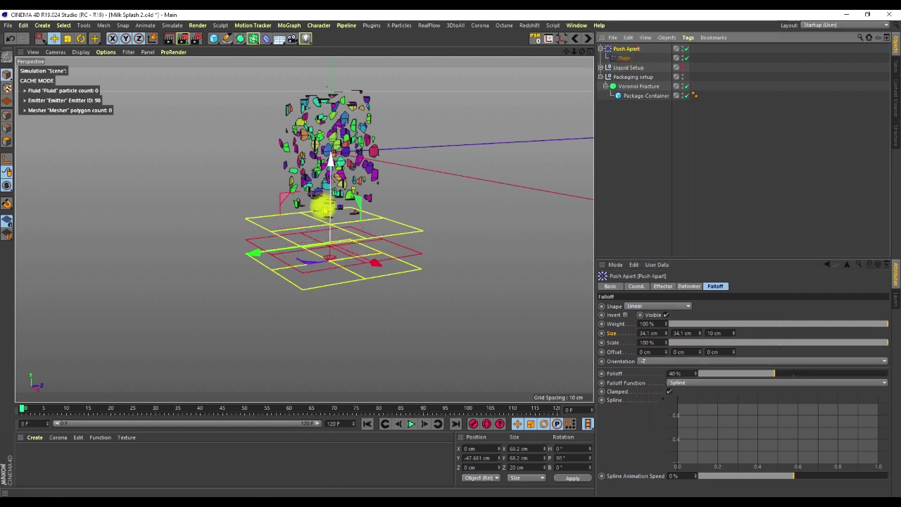
{"action": "mouse_move", "coordinate": [330, 162]}
{"action": "left_mouse_down"}
{"action": "mouse_move", "coordinate": [331, 56]}
{"action": "mouse_move", "coordinate": [331, 173]}
{"action": "left_mouse_up"}
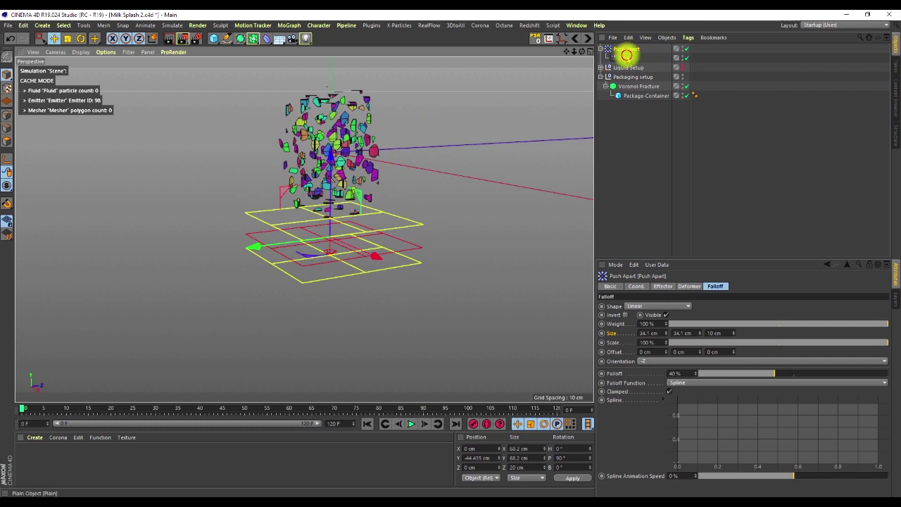
Step: Add the Plain effector to the Voronoi Fracture's effectors list after Push Apart
{"action": "left_click", "coordinate": [624, 57]}
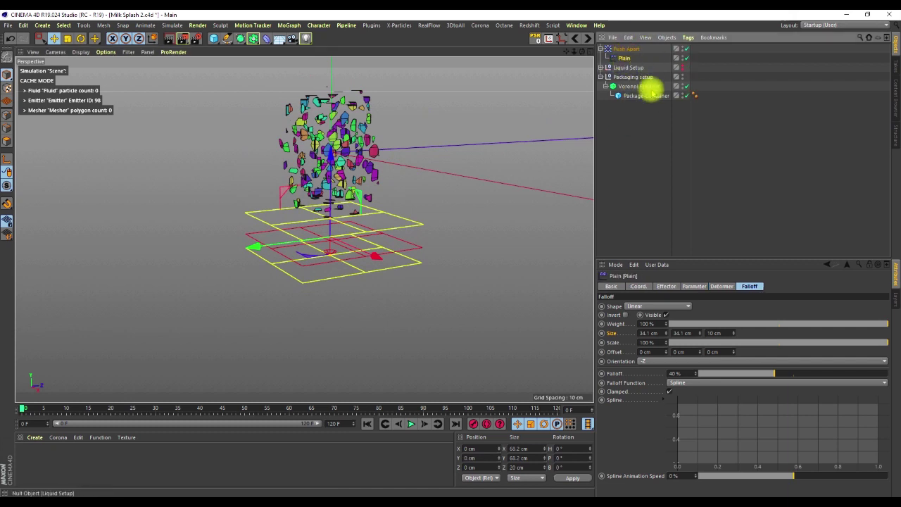
{"action": "left_click", "coordinate": [639, 86]}
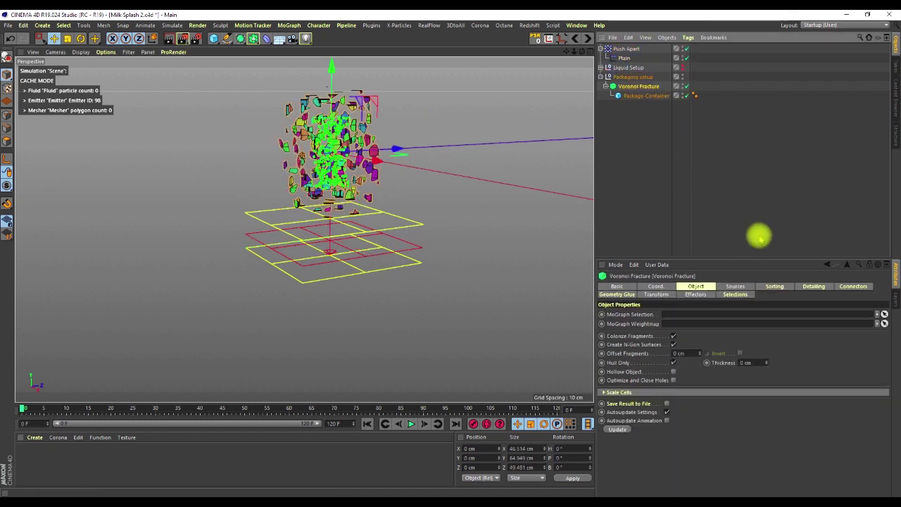
{"action": "left_click", "coordinate": [693, 295]}
{"action": "left_click_drag", "start_coordinate": [624, 58], "coordinate": [656, 266]}
{"action": "left_click_drag", "start_coordinate": [655, 325], "coordinate": [655, 326]}
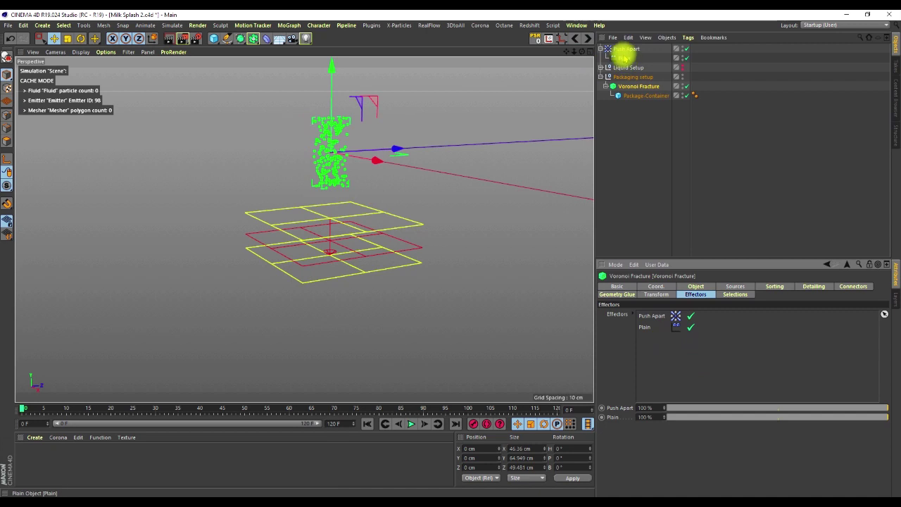
Step: Raise the Push Apart effector with its child to about Y -17 cm
{"action": "left_click", "coordinate": [625, 49]}
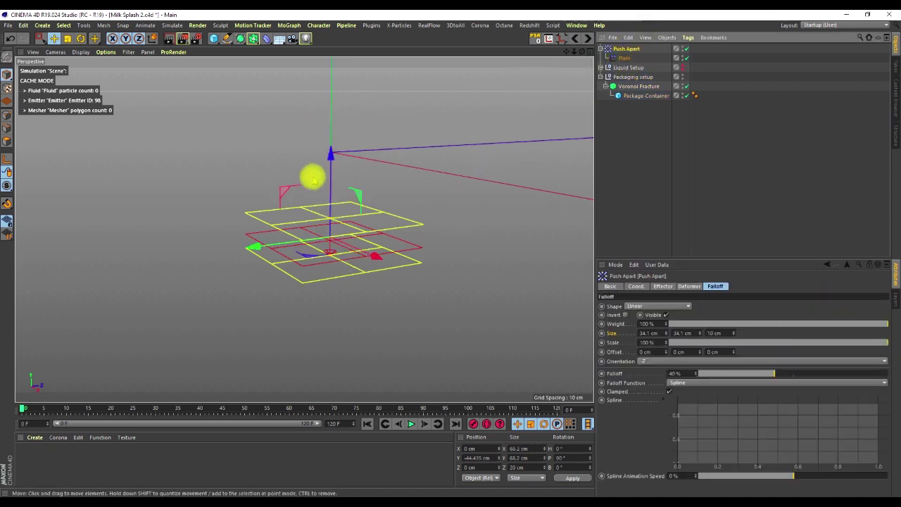
{"action": "left_click_drag", "start_coordinate": [328, 190], "coordinate": [318, 145]}
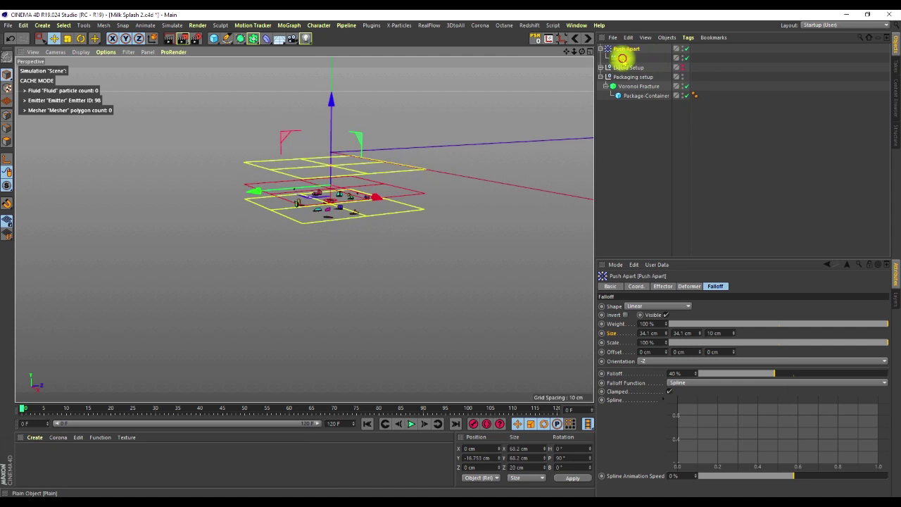
Step: Enable the Plain effector's position change and set its P.Y to -10 cm
{"action": "left_click", "coordinate": [623, 57]}
{"action": "left_click", "coordinate": [635, 324]}
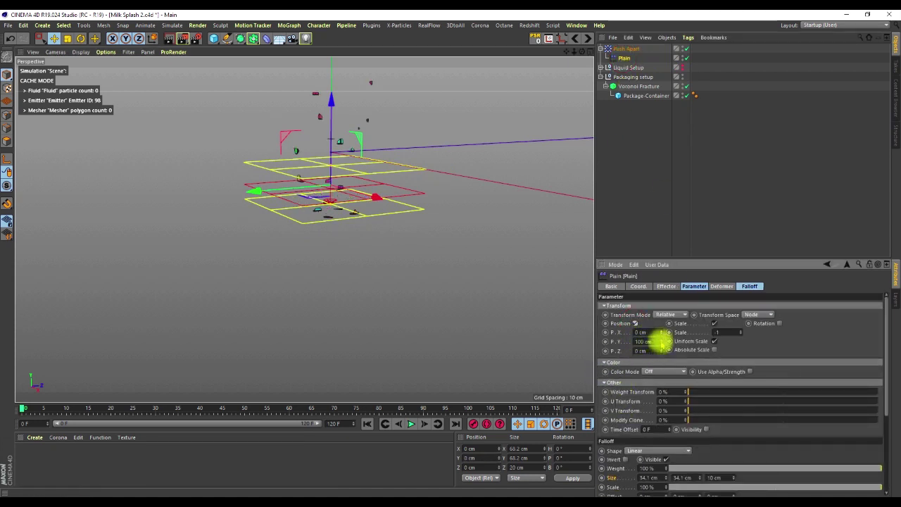
{"action": "left_click", "coordinate": [644, 342]}
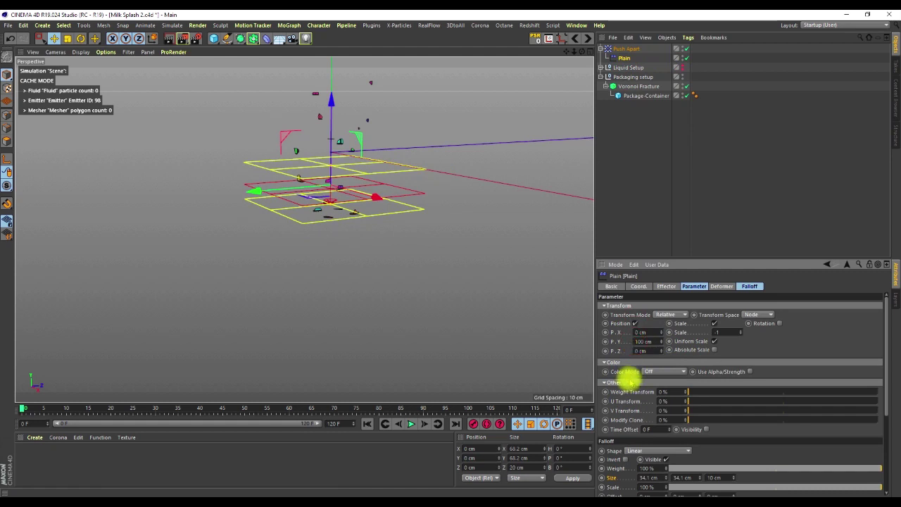
{"action": "type", "text": "-"}
{"action": "key", "text": "Return"}
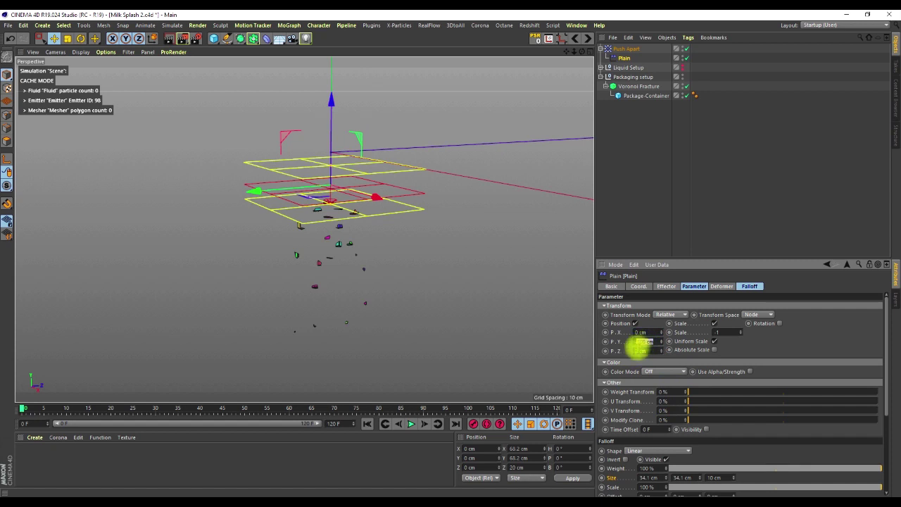
{"action": "key", "text": "Return"}
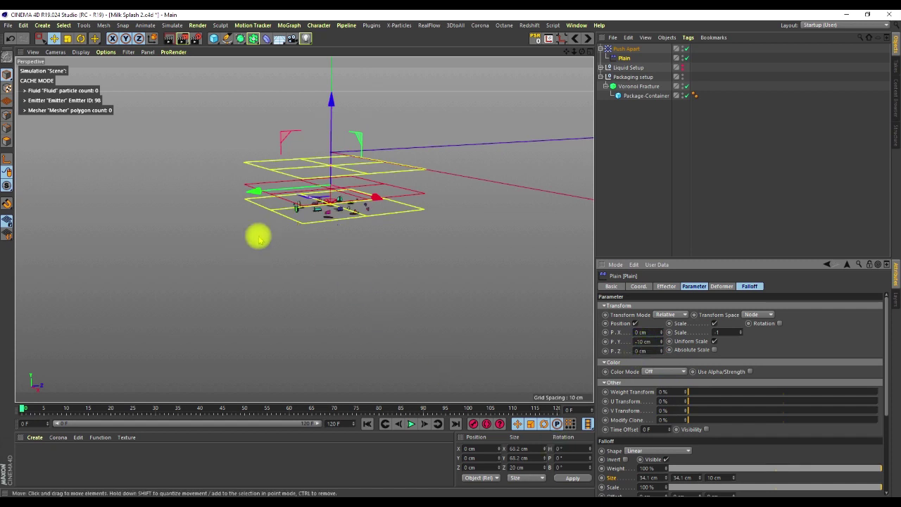
Step: Raise the Push Apart effector to about Y -2 cm through the package
{"action": "left_click_drag", "start_coordinate": [318, 198], "coordinate": [322, 154], "text": "alt"}
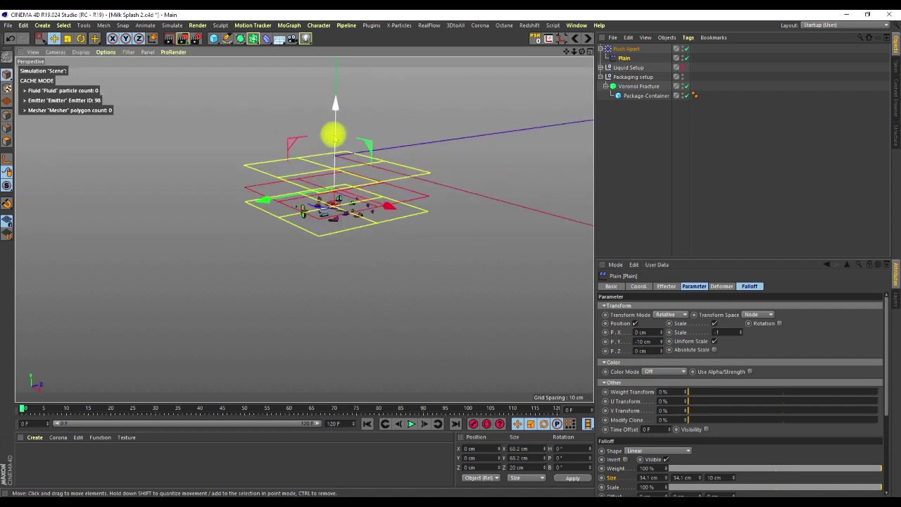
{"action": "left_click", "coordinate": [629, 48]}
{"action": "mouse_move", "coordinate": [338, 126]}
{"action": "left_mouse_down"}
{"action": "mouse_move", "coordinate": [336, 161]}
{"action": "mouse_move", "coordinate": [331, 70]}
{"action": "mouse_move", "coordinate": [332, 145]}
{"action": "mouse_move", "coordinate": [328, 110]}
{"action": "mouse_move", "coordinate": [325, 137]}
{"action": "left_mouse_up"}
{"action": "right_click_drag", "start_coordinate": [338, 198], "coordinate": [343, 157], "text": "alt"}
{"action": "left_click_drag", "start_coordinate": [340, 201], "coordinate": [342, 90], "text": "alt"}
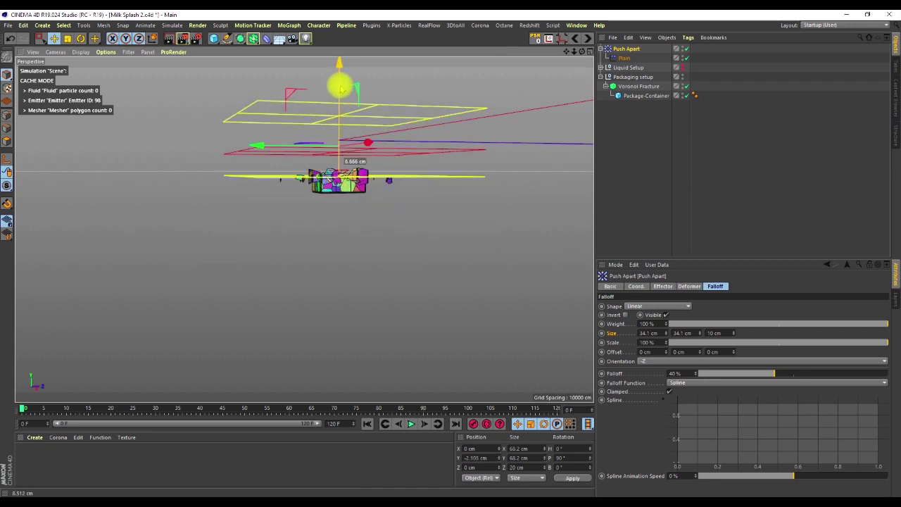
Step: Lower the Plain effector below its Push Apart parent to about Z -19 cm
{"action": "left_click", "coordinate": [626, 58]}
{"action": "mouse_move", "coordinate": [340, 88]}
{"action": "left_mouse_down"}
{"action": "mouse_move", "coordinate": [338, 67]}
{"action": "mouse_move", "coordinate": [341, 77]}
{"action": "left_mouse_up"}
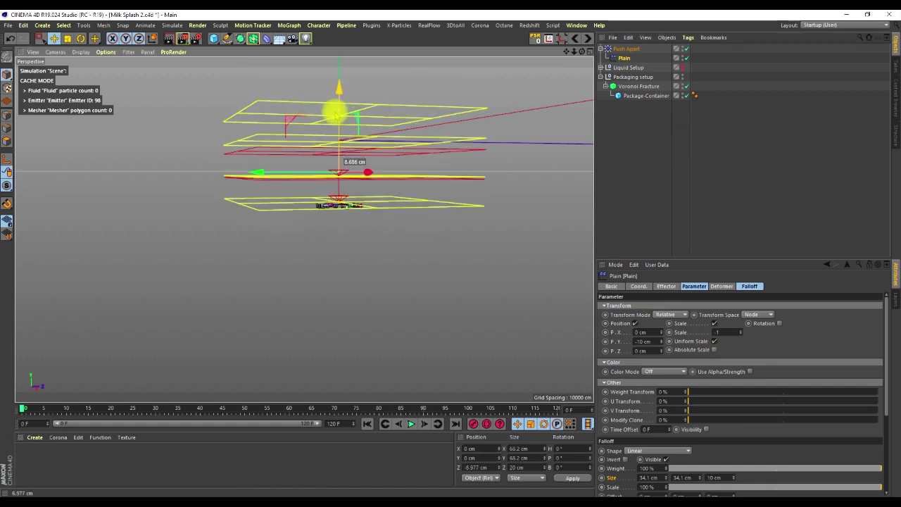
{"action": "left_click_drag", "start_coordinate": [336, 105], "coordinate": [336, 105]}
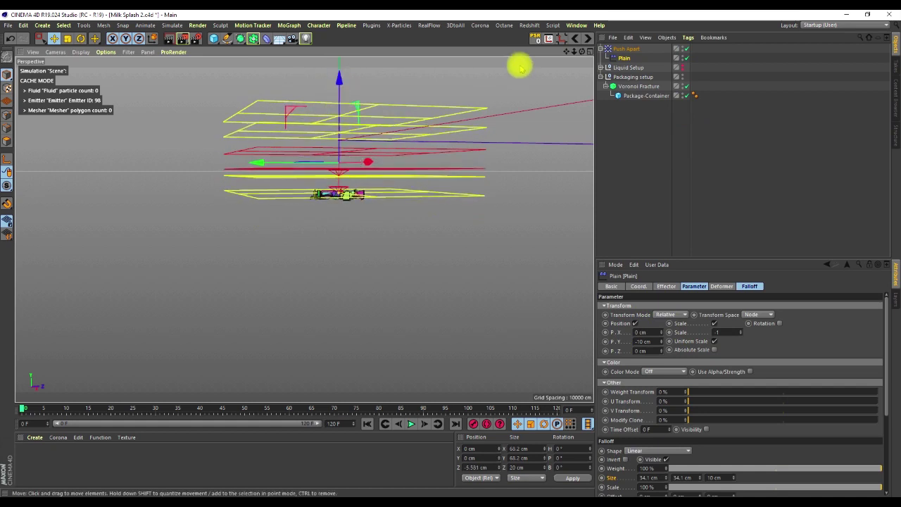
{"action": "left_click", "coordinate": [622, 56]}
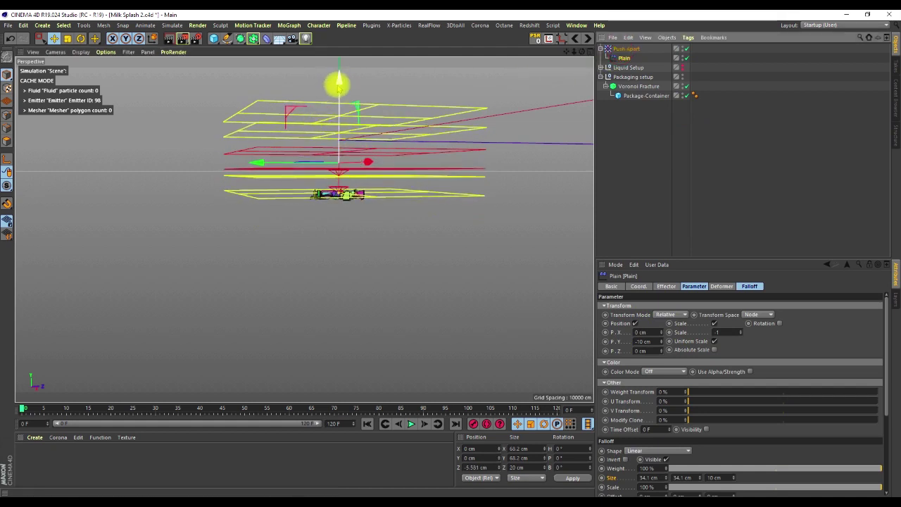
{"action": "left_click_drag", "start_coordinate": [338, 83], "coordinate": [347, 125]}
{"action": "left_click_drag", "start_coordinate": [347, 67], "coordinate": [359, 146]}
{"action": "scroll", "coordinate": [370, 222], "scroll_direction": "down", "scroll_amount": 4}
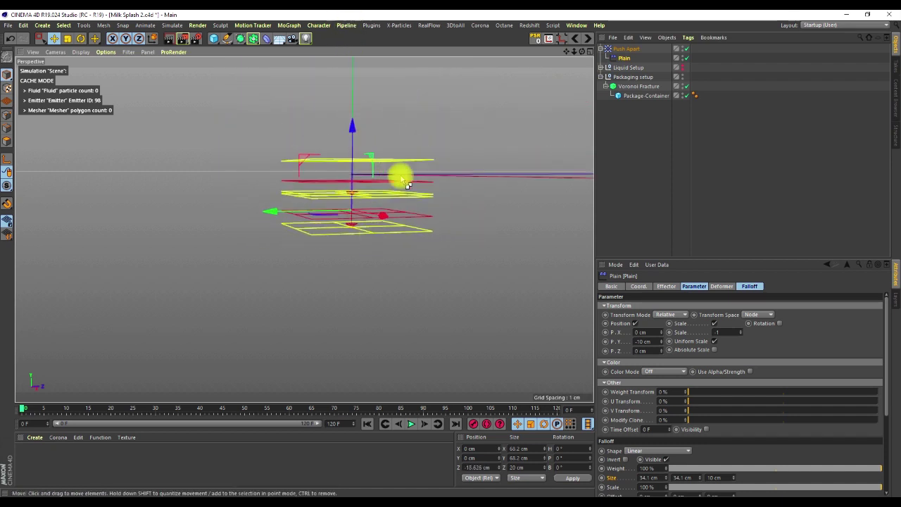
Step: Raise the Plain effector to about Z -6 cm and lower its Push Apart parent below the package to about Y -35 cm
{"action": "left_click_drag", "start_coordinate": [427, 129], "coordinate": [425, 152]}
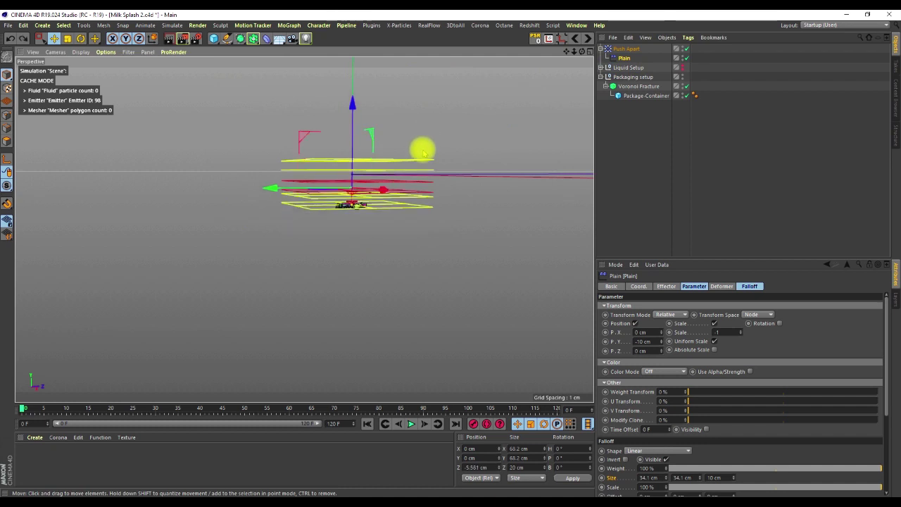
{"action": "left_click", "coordinate": [624, 48]}
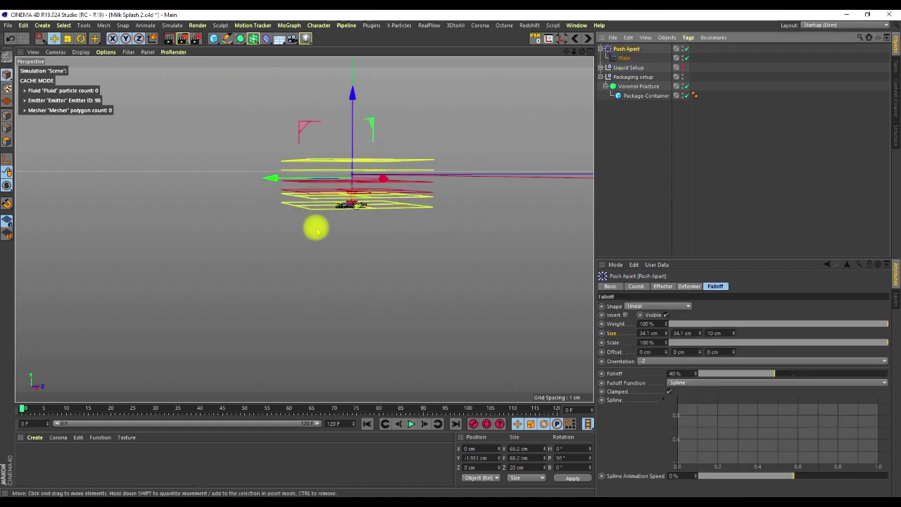
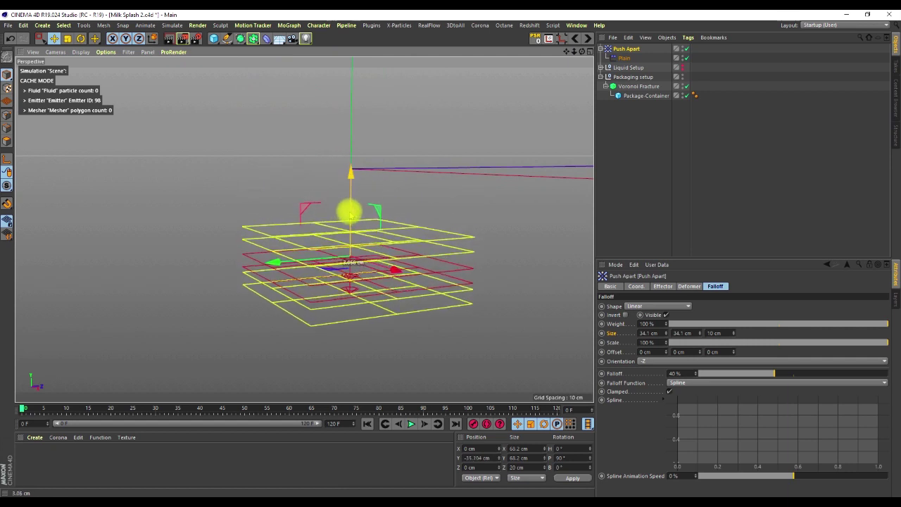
{"action": "left_click_drag", "start_coordinate": [22, 407], "coordinate": [31, 408]}
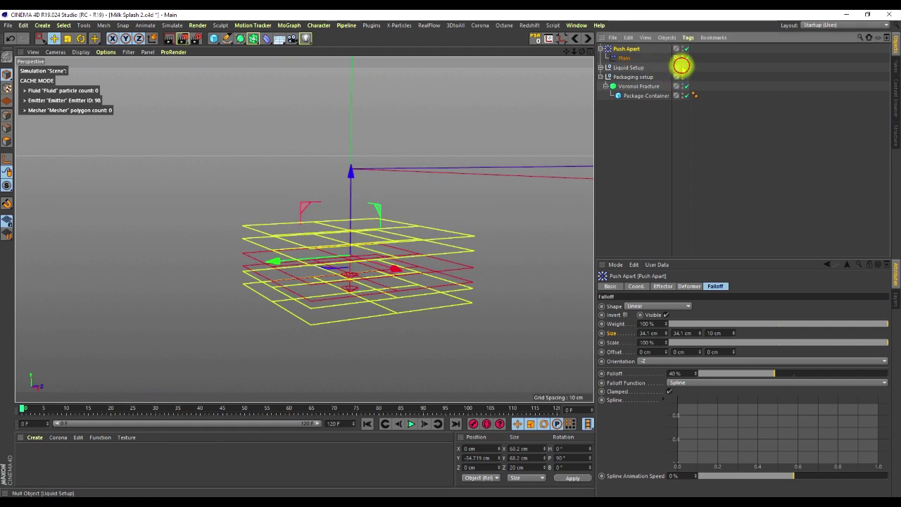
Step: Show the liquid setup and raise Push Apart to about Y 14 cm against the milk at frame 57
{"action": "left_click", "coordinate": [682, 66]}
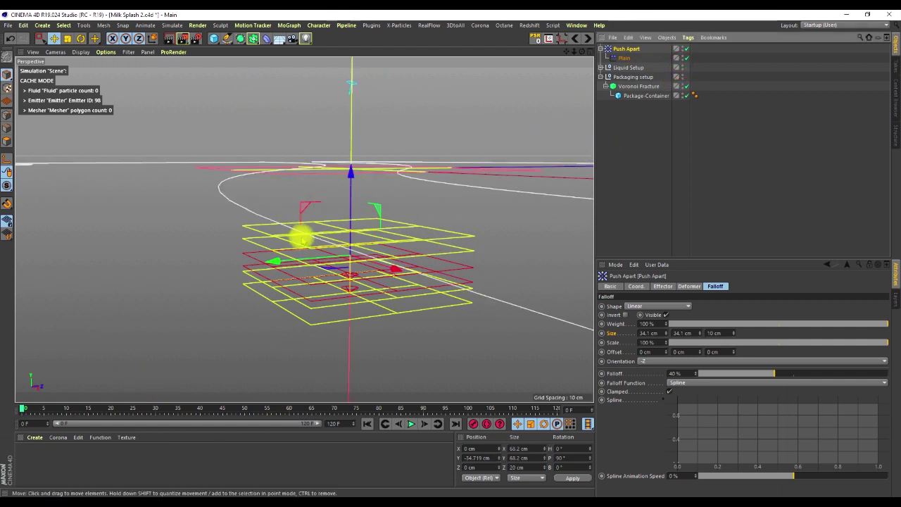
{"action": "left_click_drag", "start_coordinate": [301, 238], "coordinate": [265, 305], "text": "alt"}
{"action": "left_click_drag", "start_coordinate": [25, 409], "coordinate": [281, 402]}
{"action": "left_click_drag", "start_coordinate": [369, 238], "coordinate": [368, 63], "text": "alt"}
{"action": "key", "text": "n"}
{"action": "key", "text": "a"}
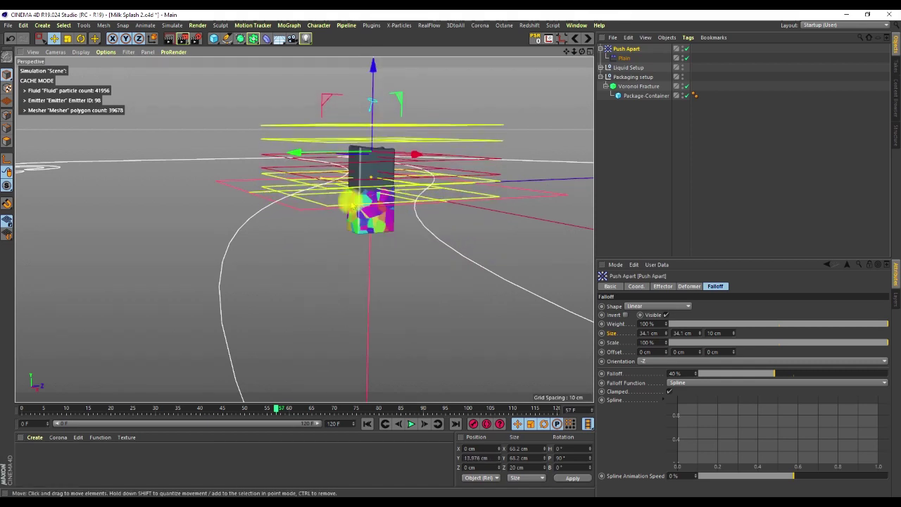
Step: Raise Push Apart above the package to about Y 37 cm at frame 53 and keyframe its Y position
{"action": "scroll", "coordinate": [382, 132], "scroll_direction": "up", "scroll_amount": 4}
{"action": "left_click_drag", "start_coordinate": [371, 133], "coordinate": [355, 117]}
{"action": "left_click", "coordinate": [276, 408]}
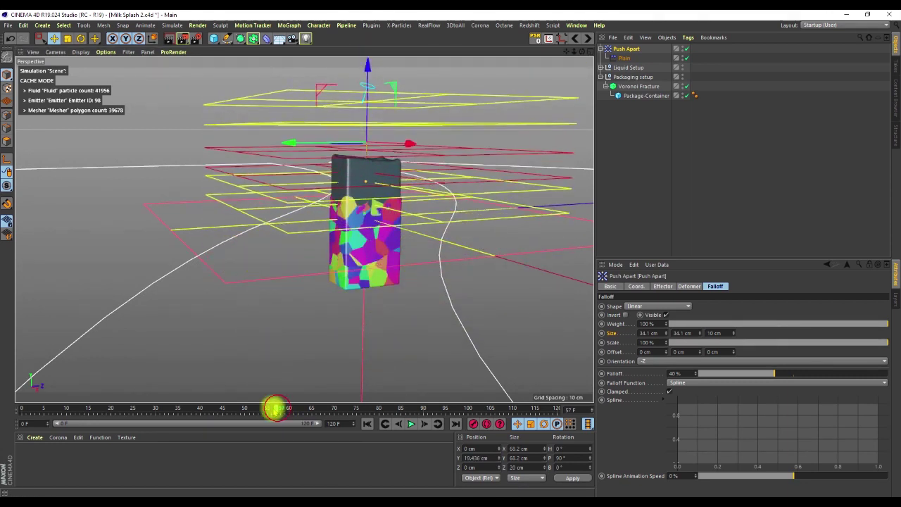
{"action": "mouse_move", "coordinate": [257, 411]}
{"action": "left_mouse_down"}
{"action": "mouse_move", "coordinate": [223, 411]}
{"action": "mouse_move", "coordinate": [251, 407]}
{"action": "left_mouse_up"}
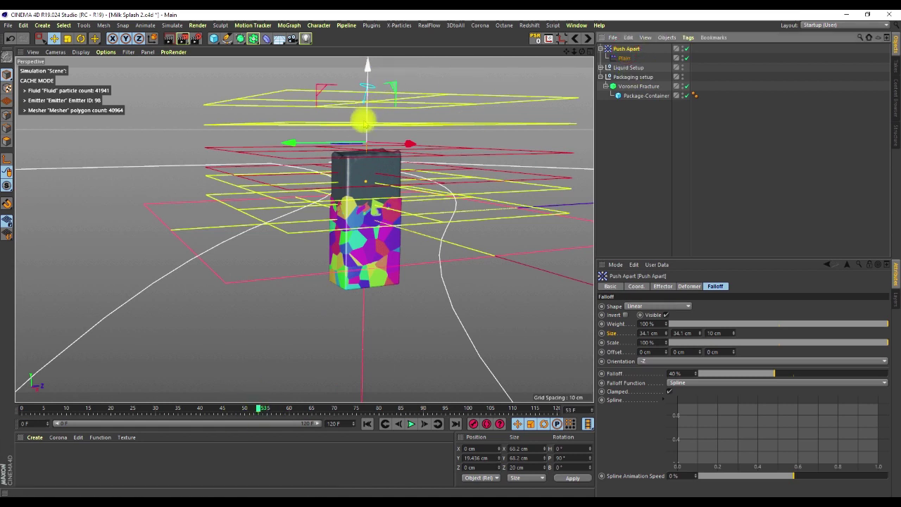
{"action": "left_click_drag", "start_coordinate": [366, 124], "coordinate": [364, 49]}
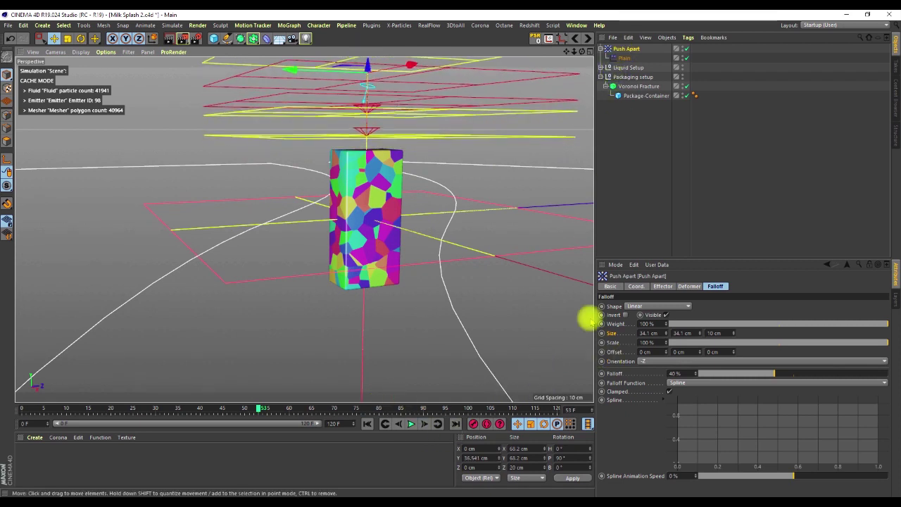
{"action": "left_click", "coordinate": [636, 286]}
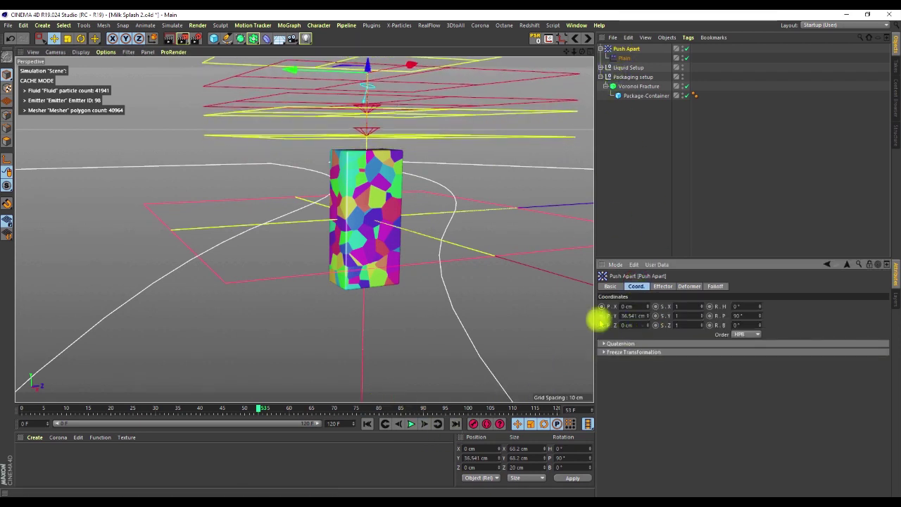
Step: At frame 6, lower Push Apart below the package to about Y -34 cm and keyframe its Y position
{"action": "left_click_drag", "start_coordinate": [255, 407], "coordinate": [49, 408]}
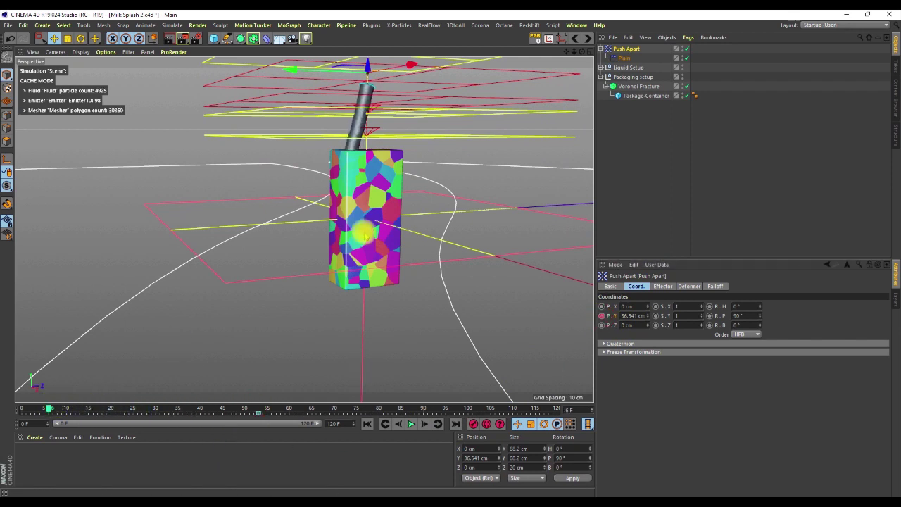
{"action": "left_click_drag", "start_coordinate": [367, 65], "coordinate": [362, 331]}
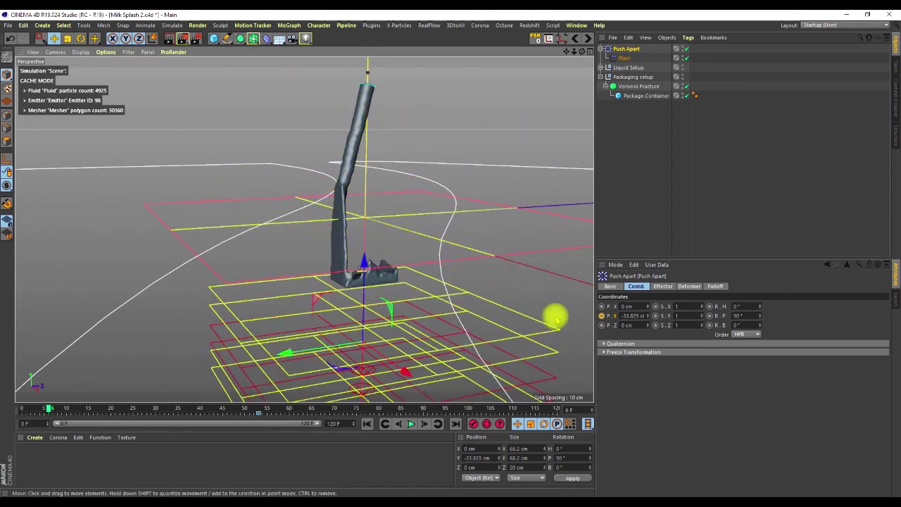
{"action": "left_click", "coordinate": [602, 316]}
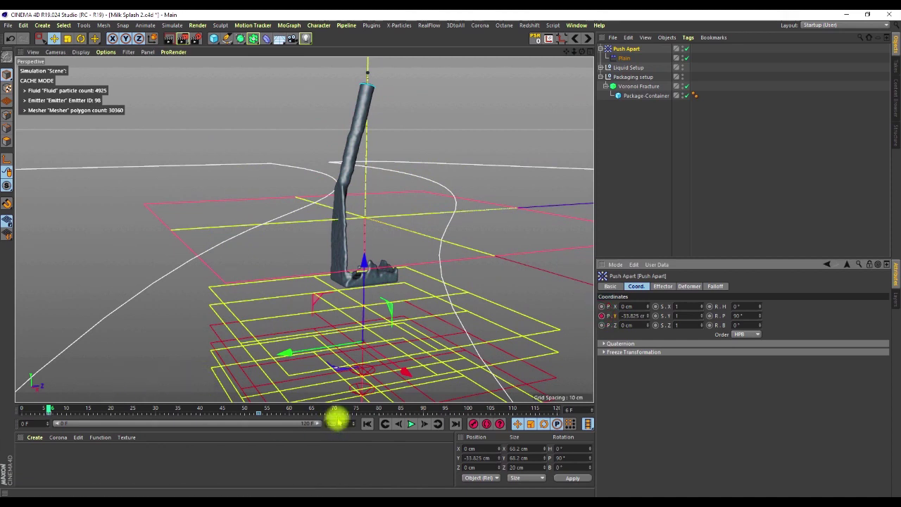
Step: Play and scrub the animation to compare the package's build-up with the rising milk level
{"action": "left_click", "coordinate": [409, 423]}
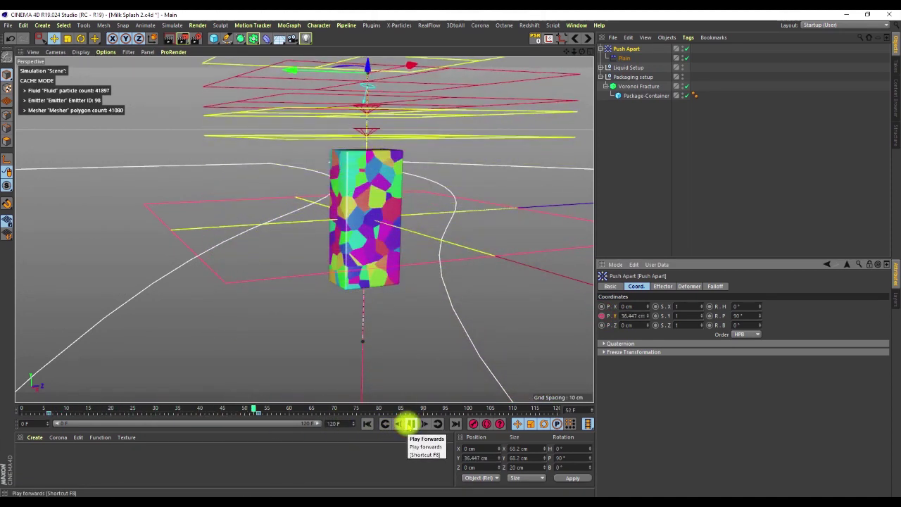
{"action": "left_click", "coordinate": [411, 424]}
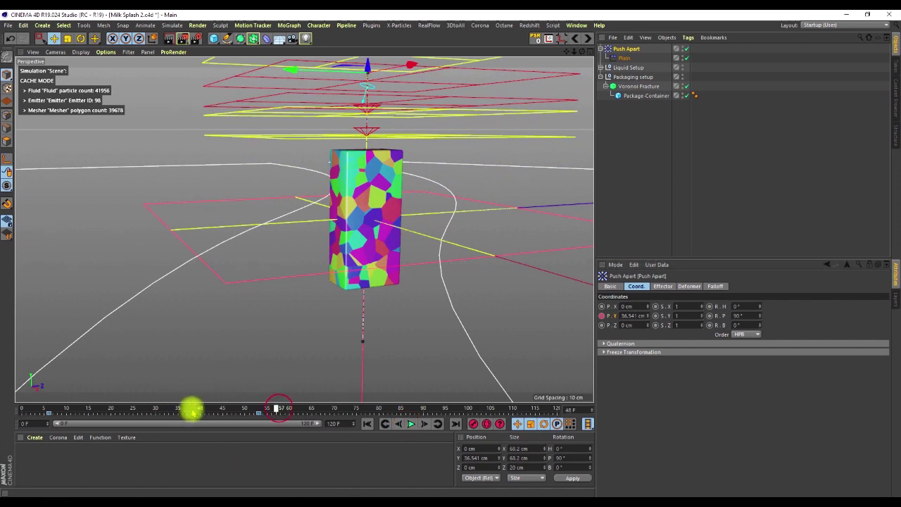
{"action": "left_click", "coordinate": [161, 407]}
{"action": "mouse_move", "coordinate": [175, 398]}
{"action": "left_mouse_down"}
{"action": "mouse_move", "coordinate": [238, 401]}
{"action": "mouse_move", "coordinate": [131, 402]}
{"action": "mouse_move", "coordinate": [181, 398]}
{"action": "left_mouse_up"}
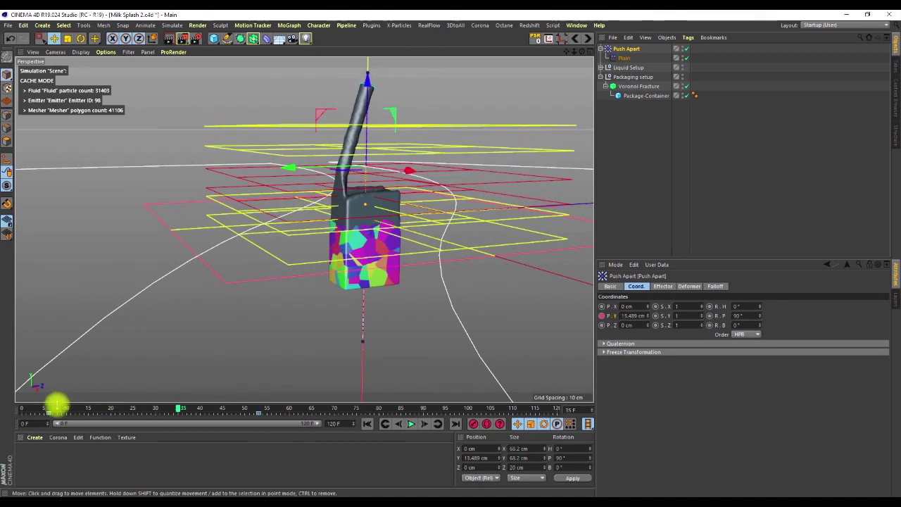
Step: Retime Push Apart's Y position keyframes so the lower one sits at frame 30 and the upper one at frame 60
{"action": "left_click_drag", "start_coordinate": [46, 412], "coordinate": [110, 412]}
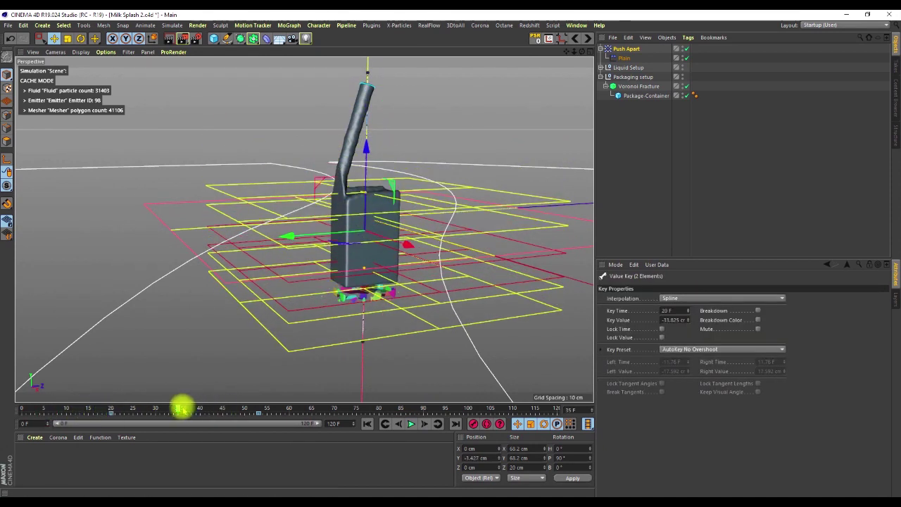
{"action": "mouse_move", "coordinate": [180, 407]}
{"action": "left_mouse_down"}
{"action": "mouse_move", "coordinate": [117, 408]}
{"action": "mouse_move", "coordinate": [218, 402]}
{"action": "mouse_move", "coordinate": [194, 407]}
{"action": "left_mouse_up"}
{"action": "left_click_drag", "start_coordinate": [112, 413], "coordinate": [134, 414]}
{"action": "left_click_drag", "start_coordinate": [193, 410], "coordinate": [229, 413]}
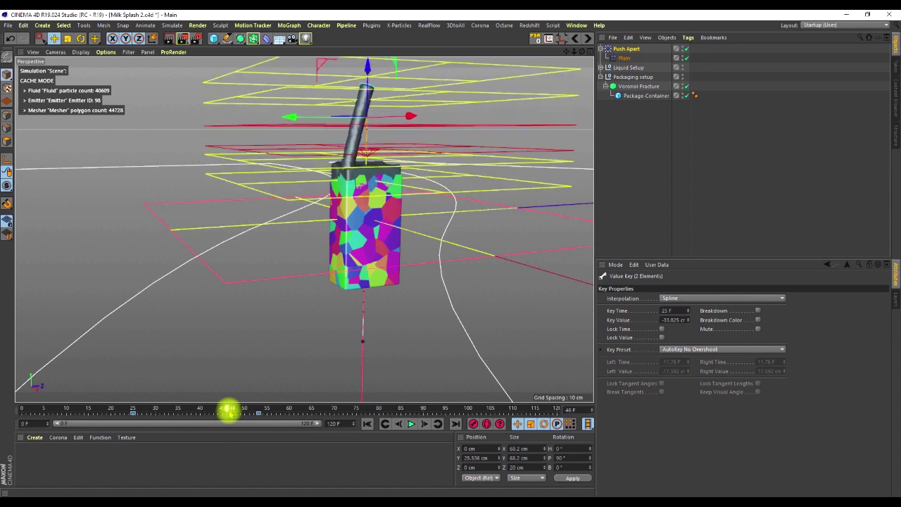
{"action": "mouse_move", "coordinate": [134, 412]}
{"action": "left_mouse_down"}
{"action": "mouse_move", "coordinate": [151, 412]}
{"action": "mouse_move", "coordinate": [123, 412]}
{"action": "left_mouse_up"}
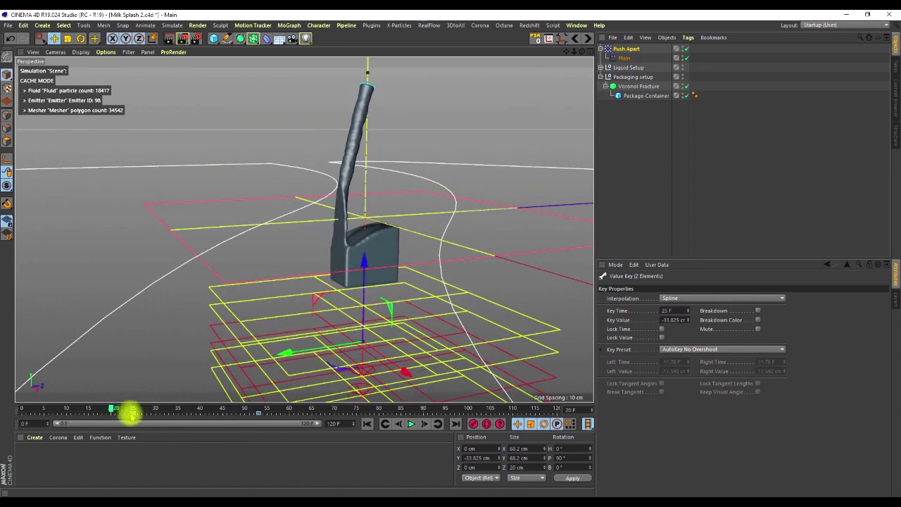
{"action": "left_click_drag", "start_coordinate": [113, 408], "coordinate": [133, 412]}
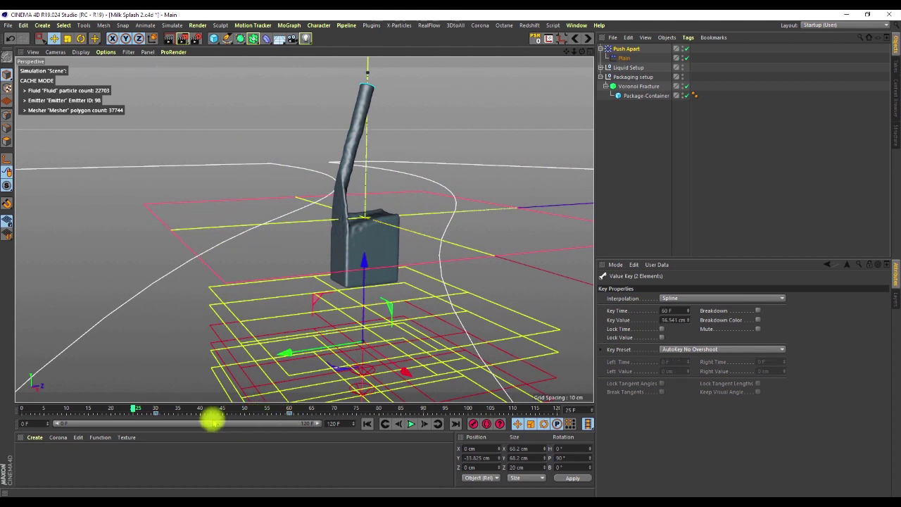
{"action": "left_click_drag", "start_coordinate": [135, 407], "coordinate": [9, 405]}
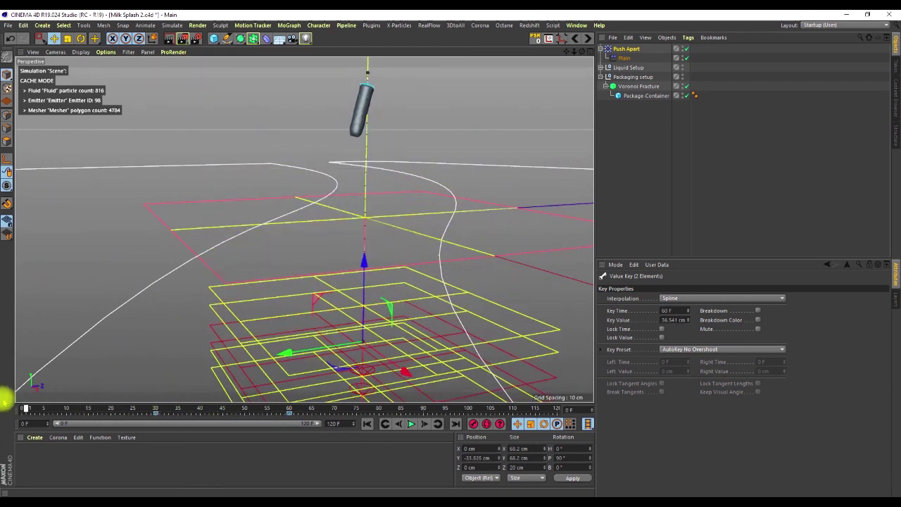
Step: Hide the Push Apart and Plain effectors in the viewport and clear the selection
{"action": "left_click", "coordinate": [624, 180]}
{"action": "left_click", "coordinate": [628, 48]}
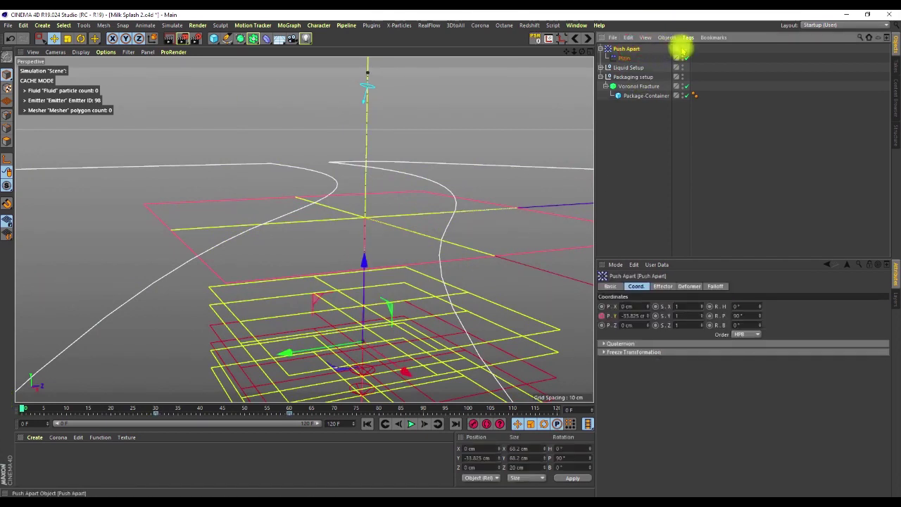
{"action": "left_click", "coordinate": [683, 47], "text": "alt"}
{"action": "left_click", "coordinate": [682, 56], "text": "alt"}
{"action": "left_click", "coordinate": [682, 56], "text": "alt"}
{"action": "left_click", "coordinate": [411, 374]}
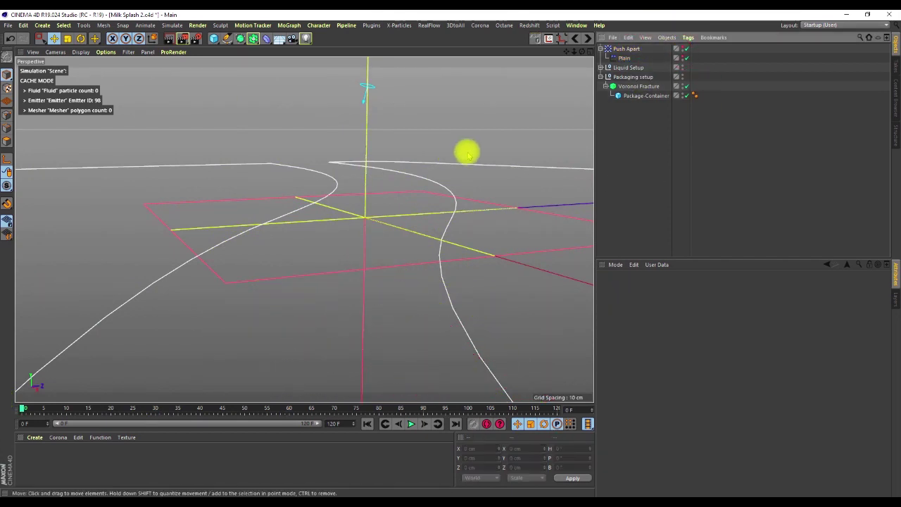
Step: Switch off the simulation information and white curves that the liquid setup's Scene object draws in the viewport
{"action": "left_click", "coordinate": [603, 66]}
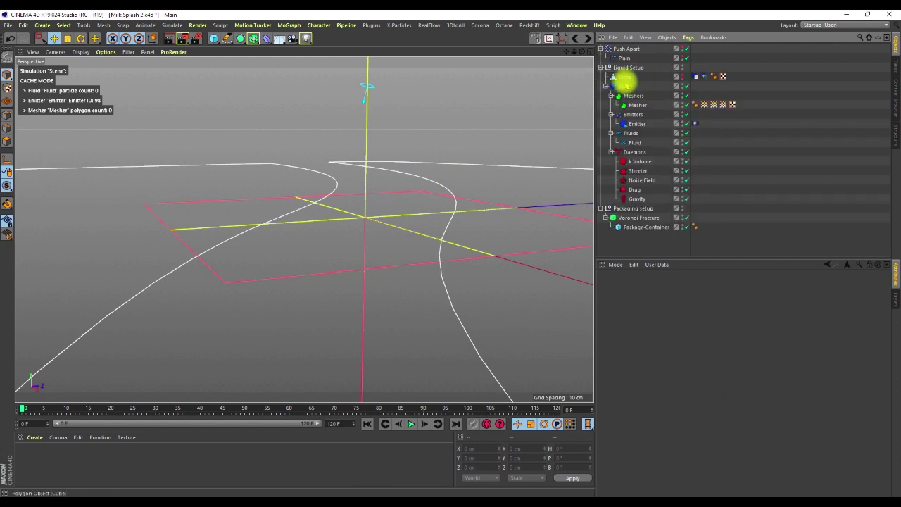
{"action": "left_click", "coordinate": [626, 86]}
{"action": "left_click", "coordinate": [692, 286]}
{"action": "left_click", "coordinate": [640, 306]}
{"action": "left_click", "coordinate": [639, 314]}
{"action": "left_click", "coordinate": [735, 212]}
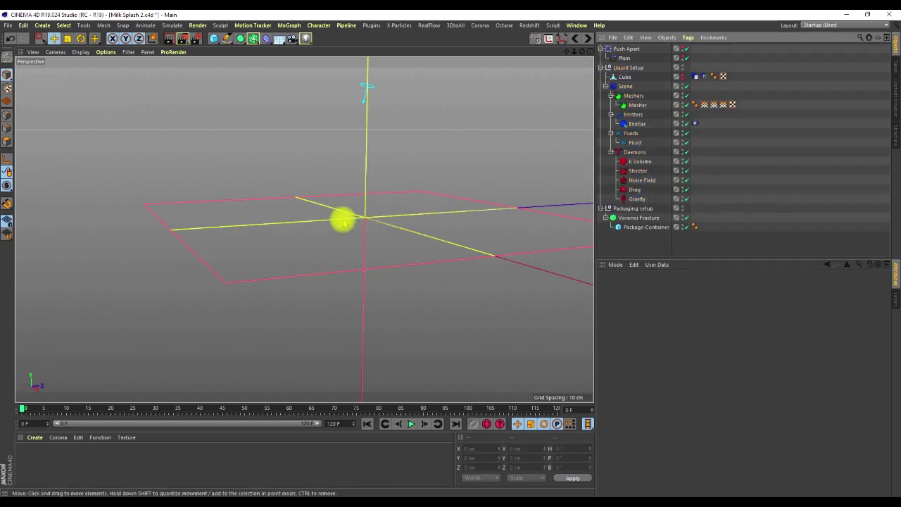
Step: Hide the liquid setup's daemons, including Drag, k Volume and Gravity, in the viewport
{"action": "left_click", "coordinate": [360, 272]}
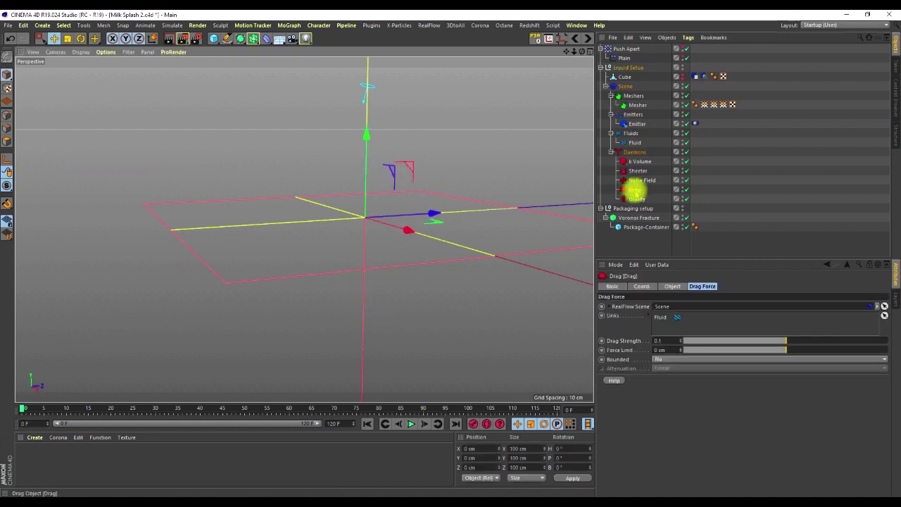
{"action": "left_click", "coordinate": [681, 187]}
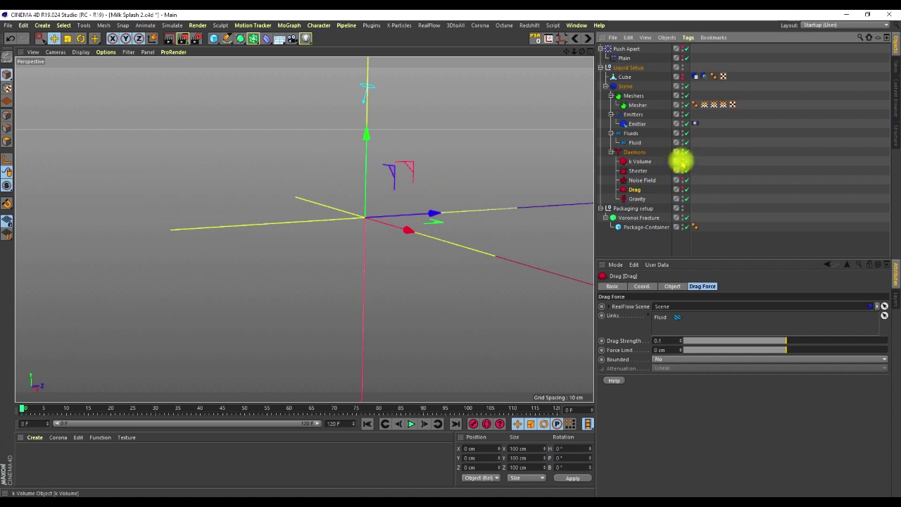
{"action": "left_click", "coordinate": [681, 198]}
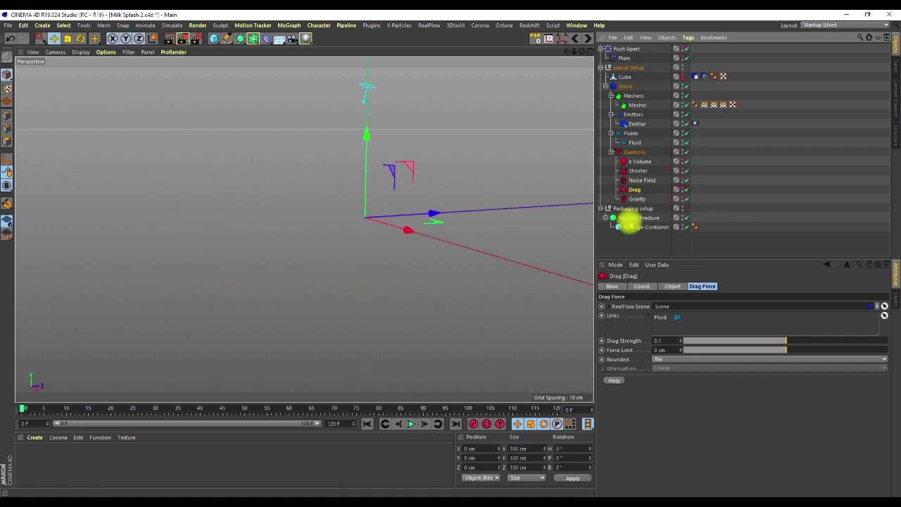
{"action": "left_click", "coordinate": [707, 155]}
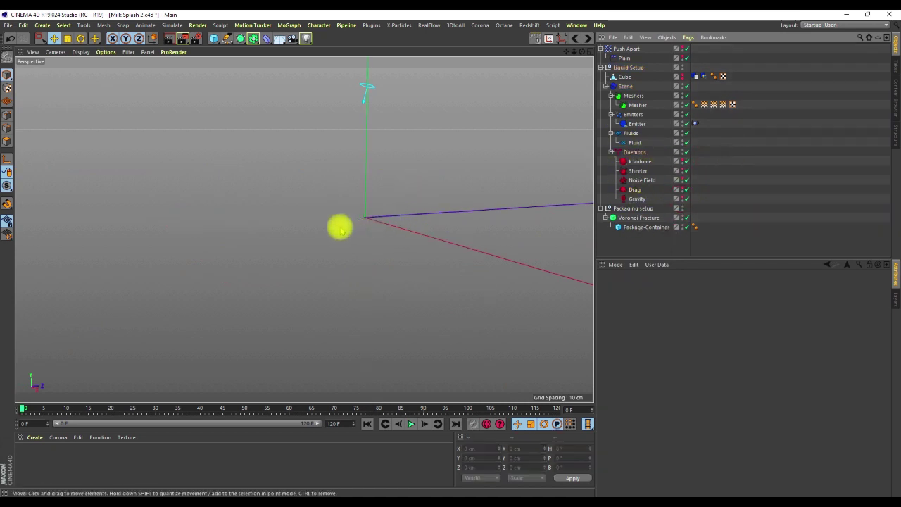
Step: Play and scrub the animation in a closer view to examine the package forming around the milk
{"action": "scroll", "coordinate": [317, 239], "scroll_direction": "down", "scroll_amount": 2}
{"action": "scroll", "coordinate": [343, 241], "scroll_direction": "up", "scroll_amount": 1}
{"action": "left_click", "coordinate": [411, 423]}
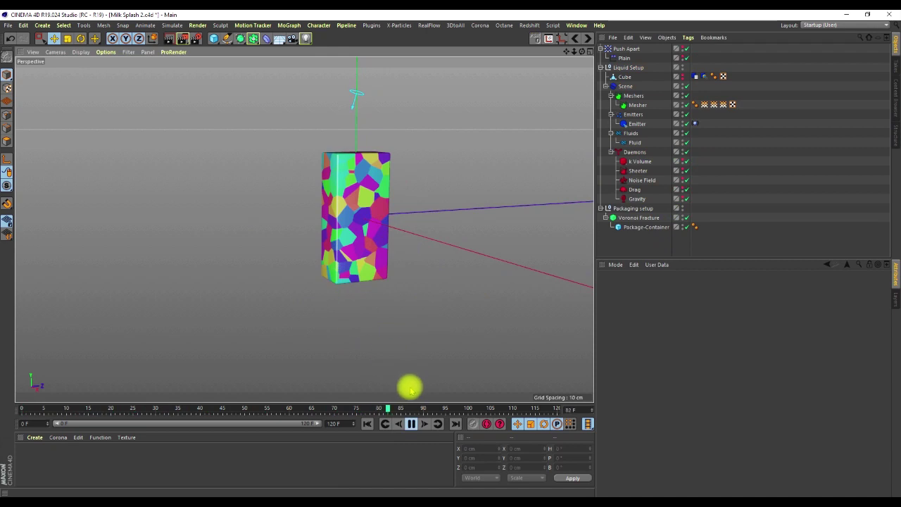
{"action": "right_click_drag", "start_coordinate": [370, 236], "coordinate": [378, 173], "text": "alt"}
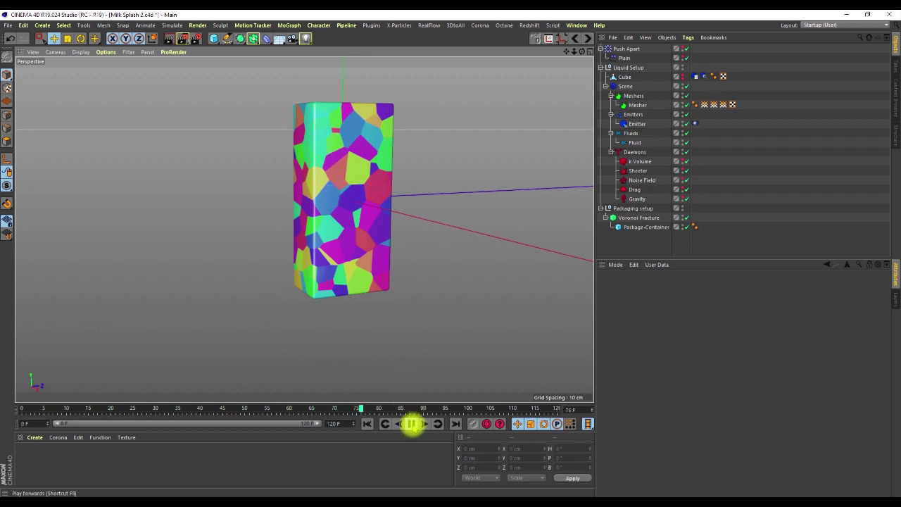
{"action": "left_click_drag", "start_coordinate": [388, 405], "coordinate": [169, 403]}
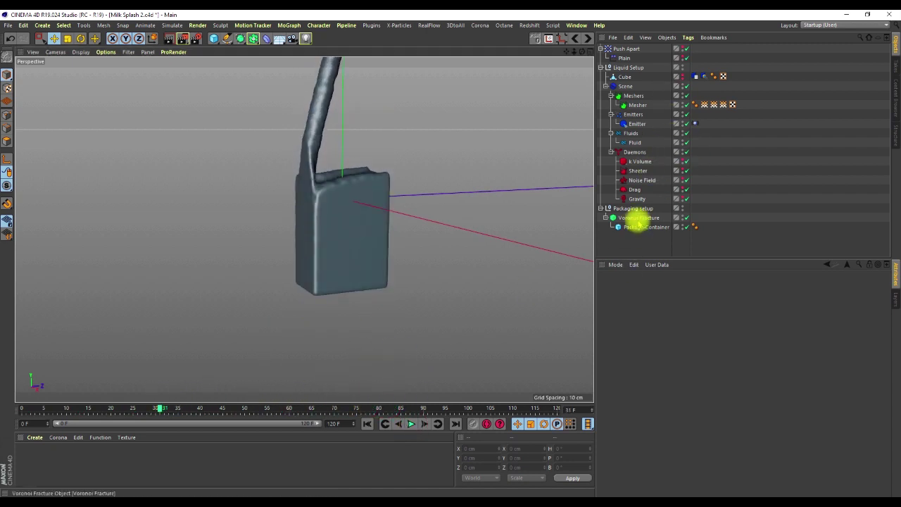
Step: Move Push Apart with its Plain child into the Packaging setup group and replay the animation
{"action": "left_click", "coordinate": [638, 219]}
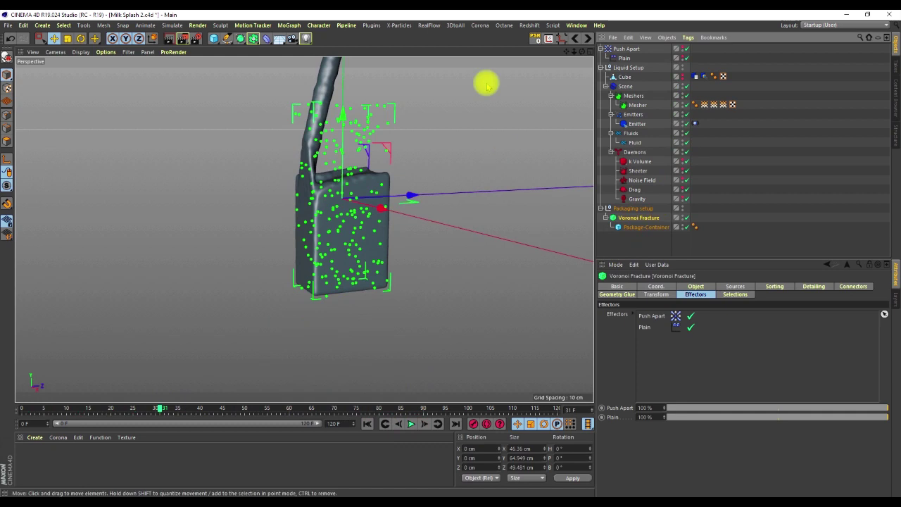
{"action": "left_click", "coordinate": [599, 49]}
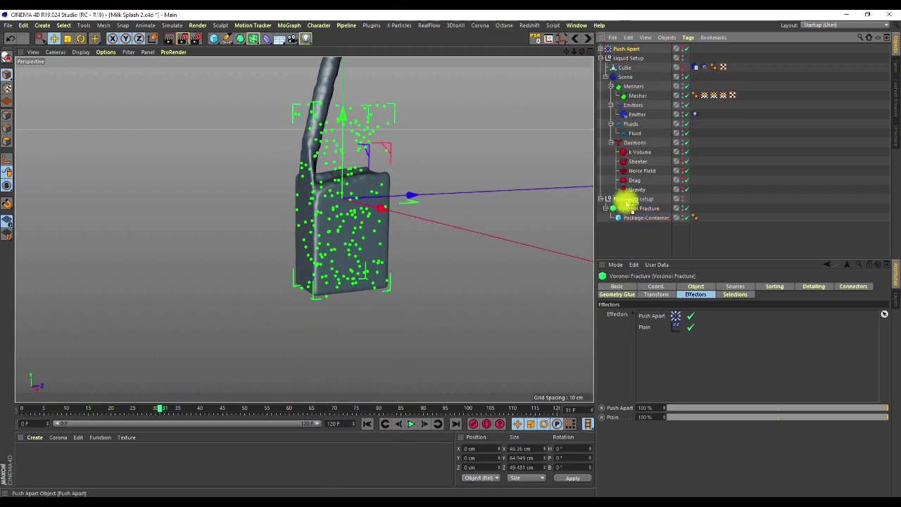
{"action": "left_click_drag", "start_coordinate": [629, 202], "coordinate": [627, 200]}
{"action": "left_click", "coordinate": [410, 424]}
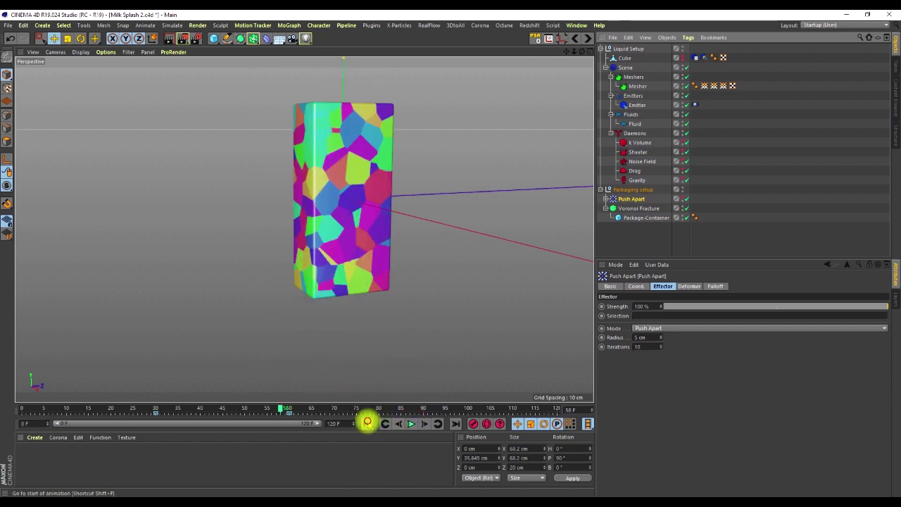
Step: Return to frame 0, add a Delay effector to the Voronoi Fracture, and hide the effector in the viewport
{"action": "left_click", "coordinate": [367, 423]}
{"action": "left_click", "coordinate": [633, 207]}
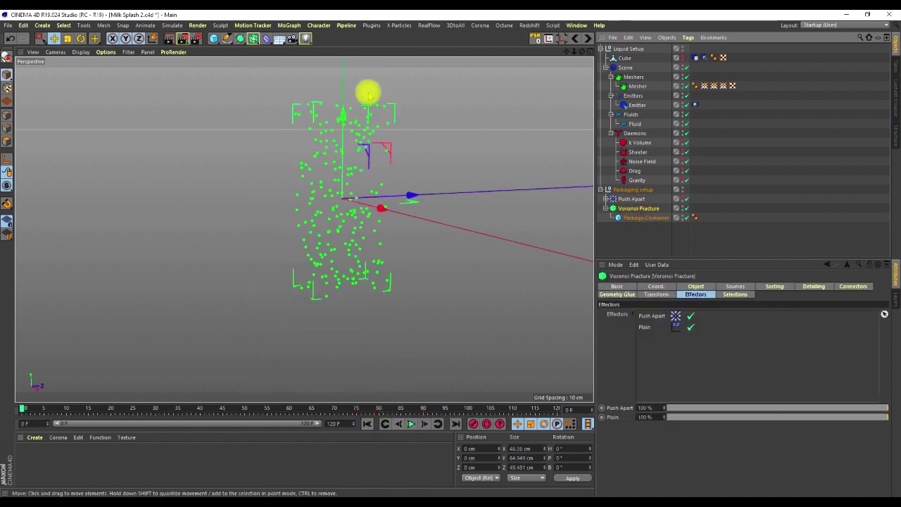
{"action": "left_click", "coordinate": [290, 25]}
{"action": "mouse_move", "coordinate": [307, 41]}
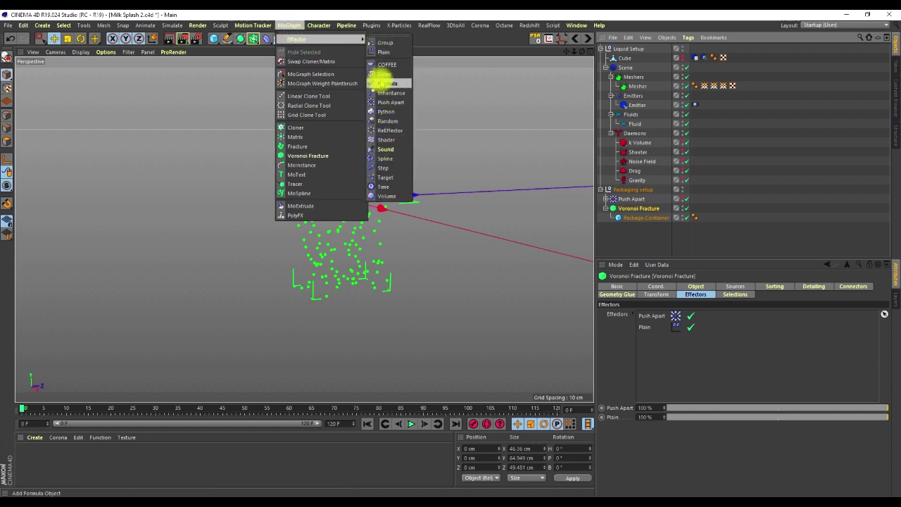
{"action": "left_click", "coordinate": [384, 73]}
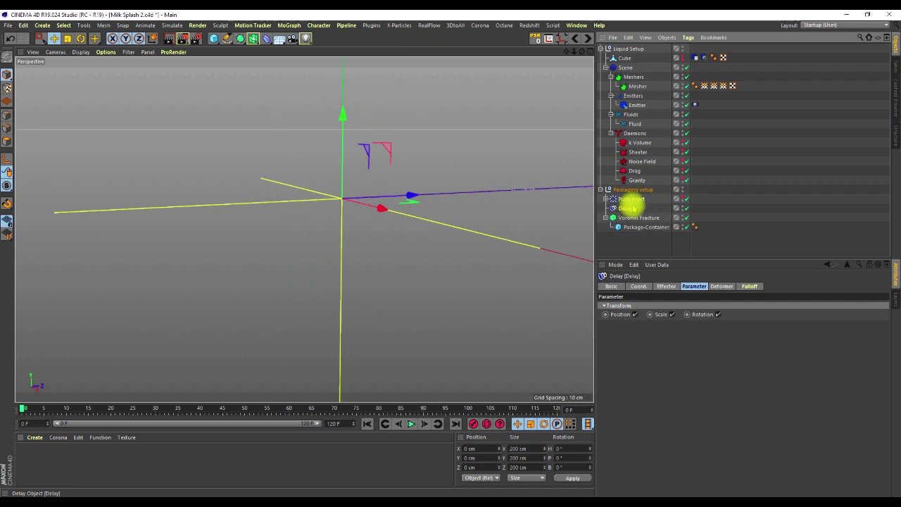
{"action": "double_click", "coordinate": [682, 206]}
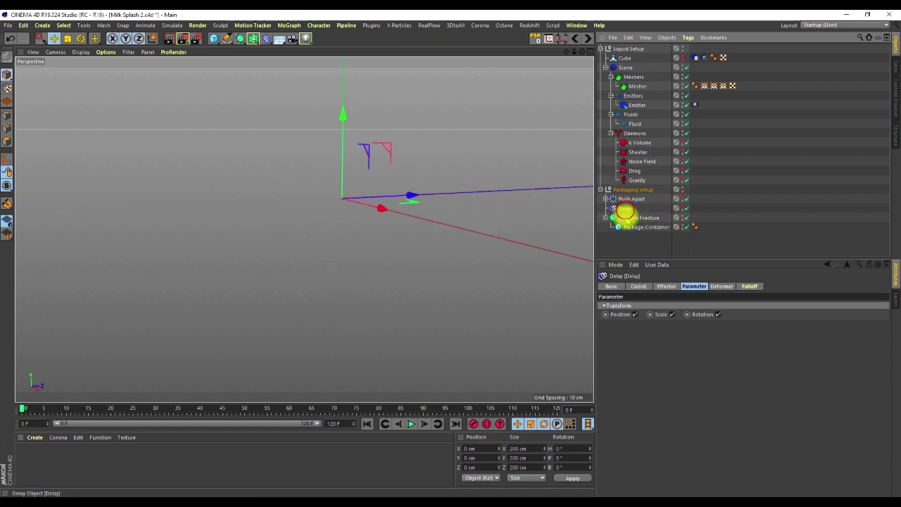
Step: Set the Delay effector's mode to Spring and its strength to 44%
{"action": "left_click", "coordinate": [667, 286]}
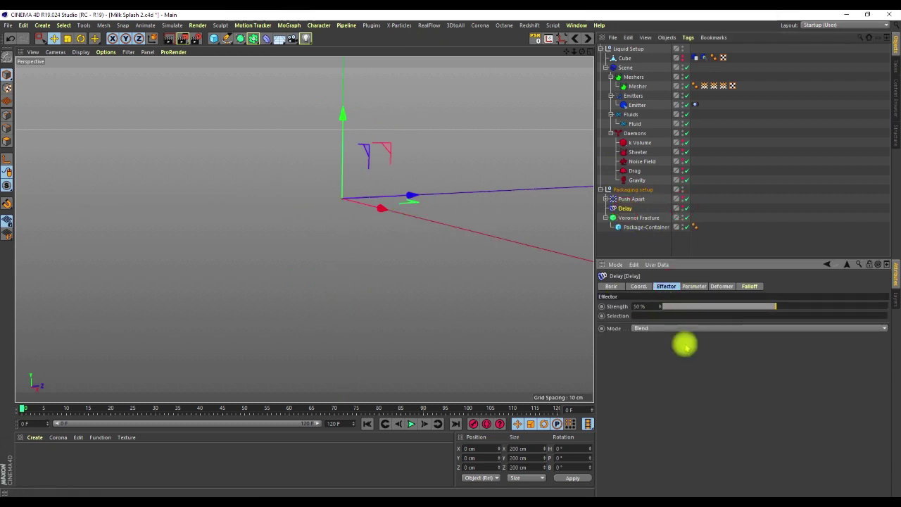
{"action": "left_click", "coordinate": [655, 328]}
{"action": "left_click", "coordinate": [643, 357]}
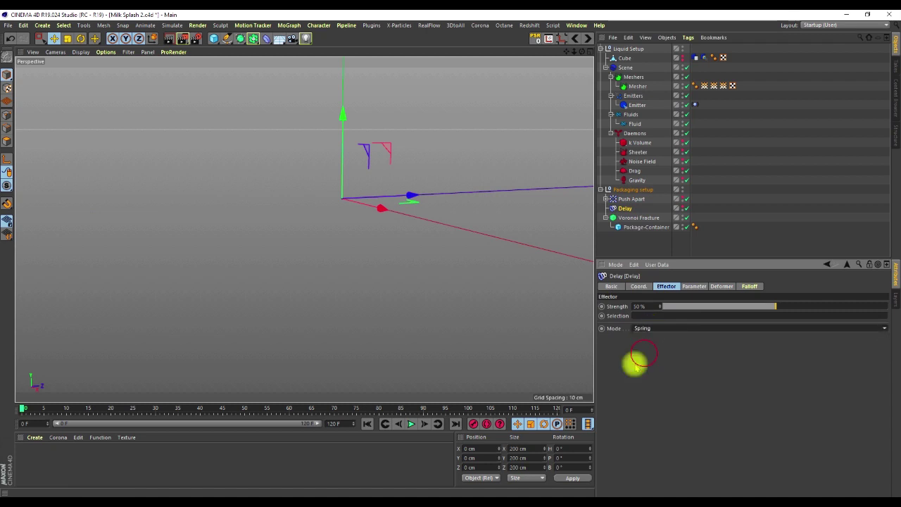
{"action": "left_click_drag", "start_coordinate": [775, 309], "coordinate": [768, 306]}
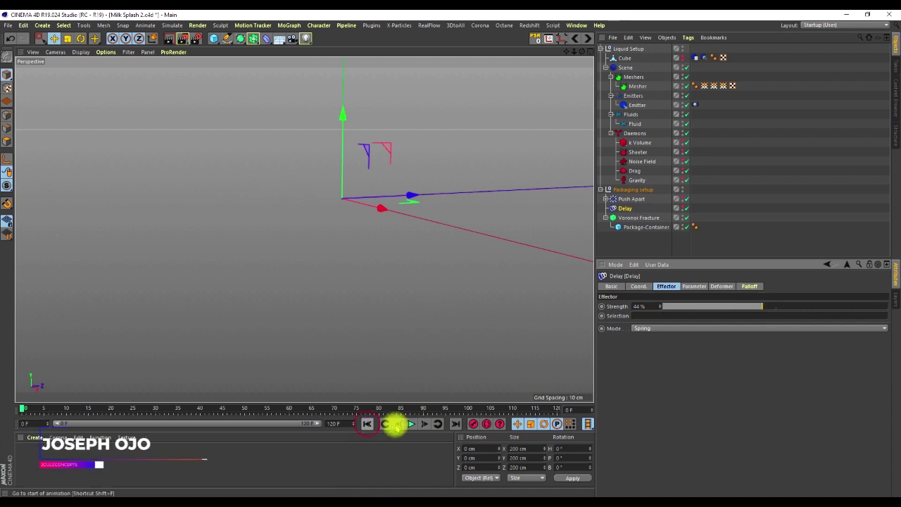
Step: Play the animation from the start to judge the spring motion and set the Delay effector's strength to 30%
{"action": "left_click", "coordinate": [411, 424]}
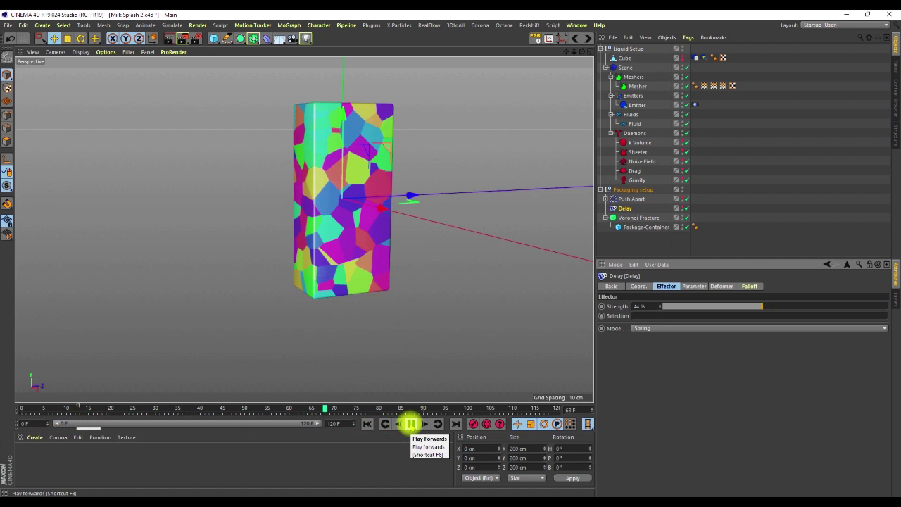
{"action": "left_click", "coordinate": [411, 424]}
{"action": "left_click", "coordinate": [368, 424]}
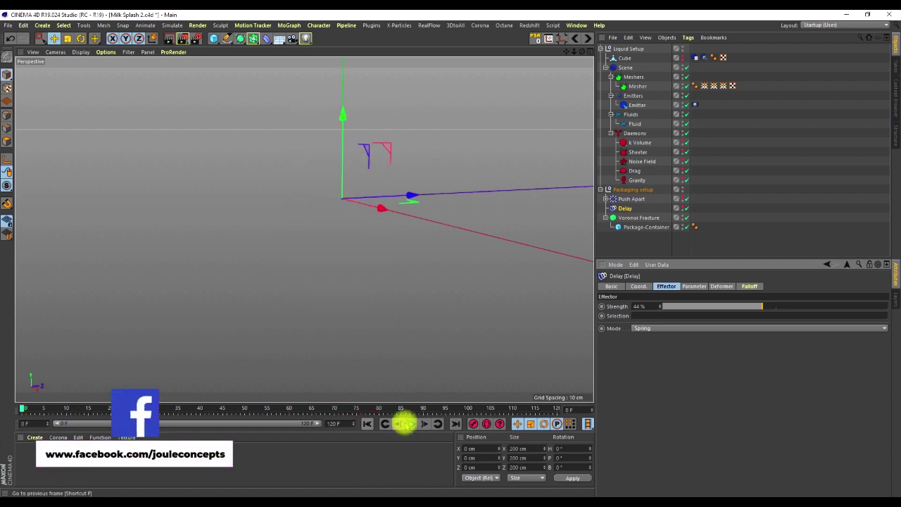
{"action": "left_click", "coordinate": [411, 424]}
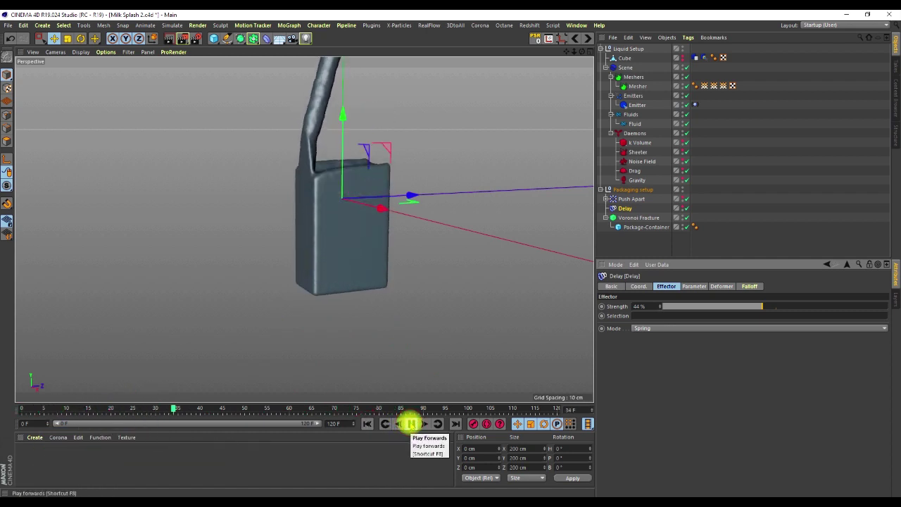
{"action": "left_click", "coordinate": [410, 424]}
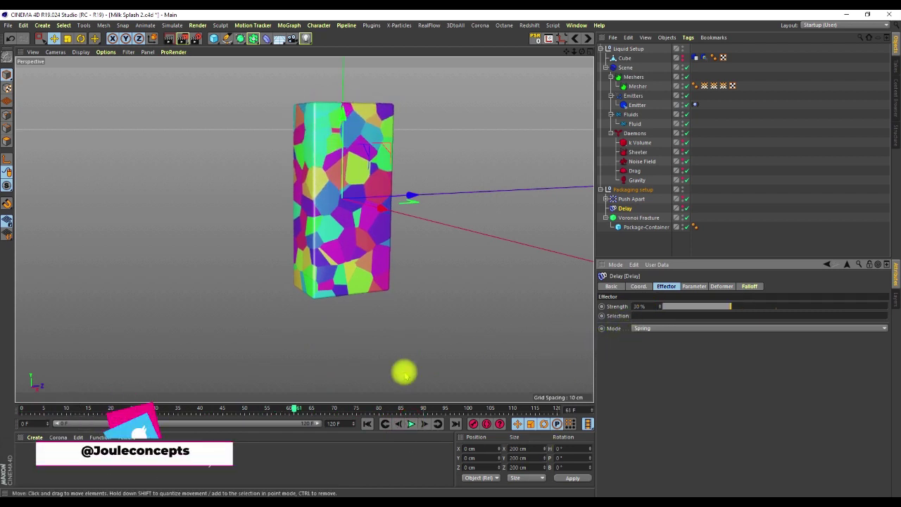
Step: Replay the animation in adjusted views to examine how the package pieces spring together around the milk
{"action": "left_click", "coordinate": [386, 424]}
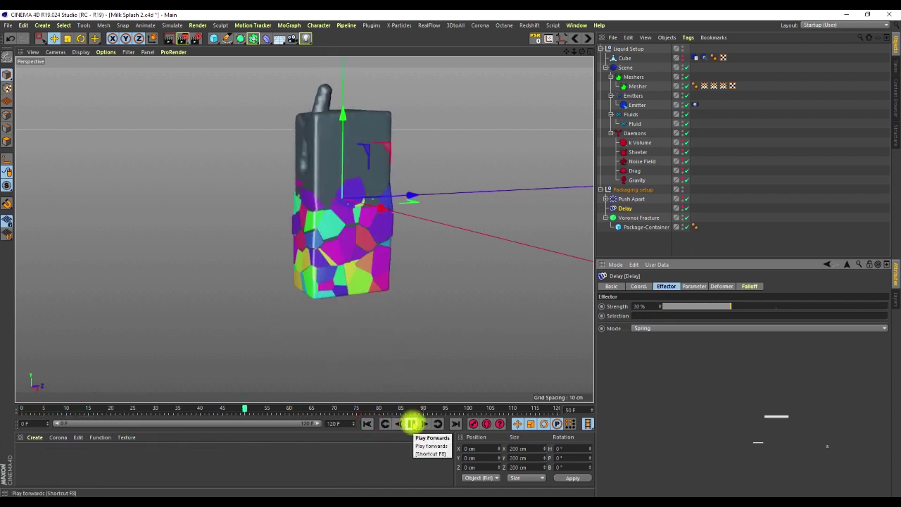
{"action": "left_click", "coordinate": [412, 424]}
{"action": "mouse_move", "coordinate": [364, 230]}
{"action": "left_mouse_down", "text": "alt"}
{"action": "mouse_move", "coordinate": [359, 221]}
{"action": "mouse_move", "coordinate": [358, 235]}
{"action": "left_mouse_up", "text": "alt"}
{"action": "right_click_drag", "start_coordinate": [359, 235], "coordinate": [345, 216], "text": "alt"}
{"action": "middle_click_drag", "start_coordinate": [346, 216], "coordinate": [337, 218], "text": "alt"}
{"action": "mouse_move", "coordinate": [324, 237]}
{"action": "right_mouse_down", "text": "alt"}
{"action": "mouse_move", "coordinate": [332, 221]}
{"action": "mouse_move", "coordinate": [323, 233]}
{"action": "right_mouse_up", "text": "alt"}
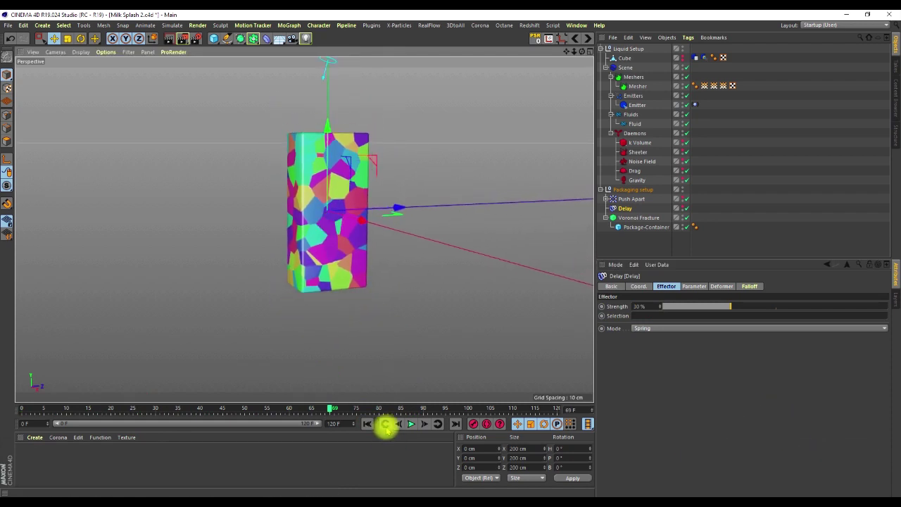
{"action": "left_click", "coordinate": [367, 423]}
{"action": "left_click", "coordinate": [411, 423]}
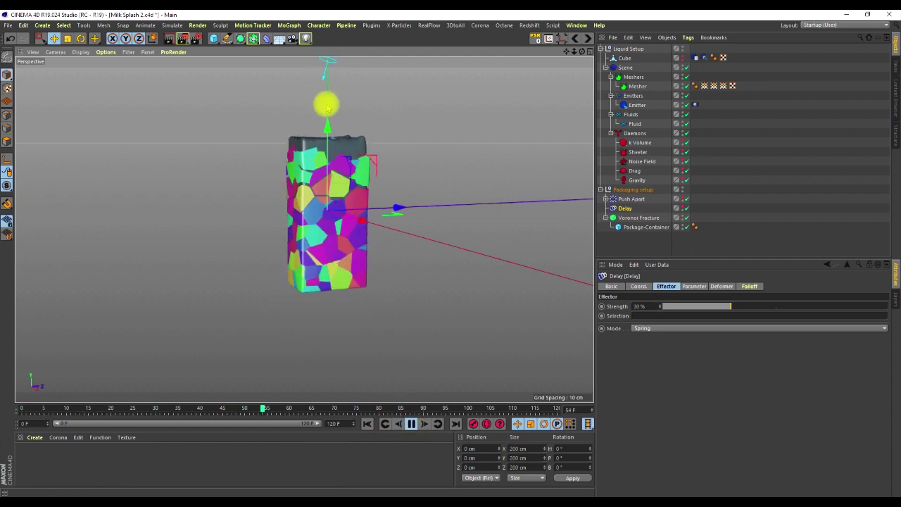
{"action": "left_click", "coordinate": [411, 423]}
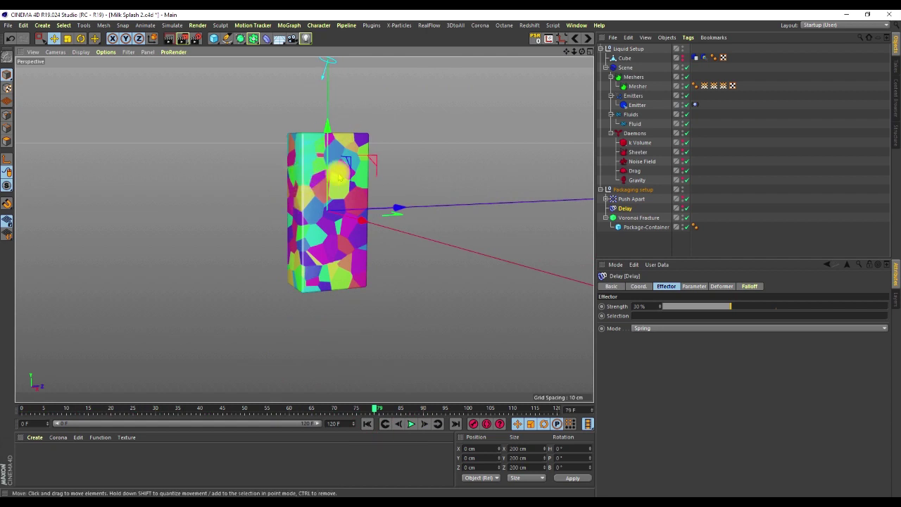
{"action": "scroll", "coordinate": [285, 141], "scroll_direction": "up", "scroll_amount": 4}
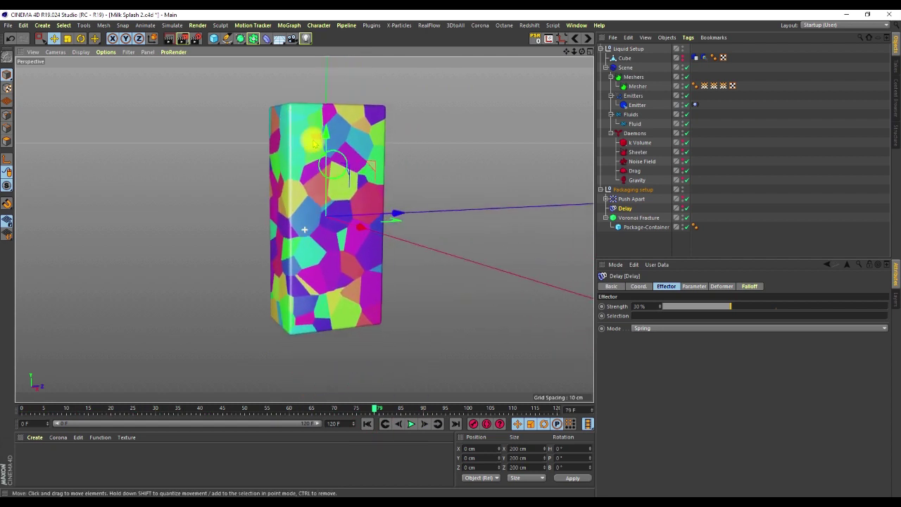
Step: Disable Colorize Fragments on the Voronoi Fracture and replay the animation with the plain white package
{"action": "left_click", "coordinate": [636, 218]}
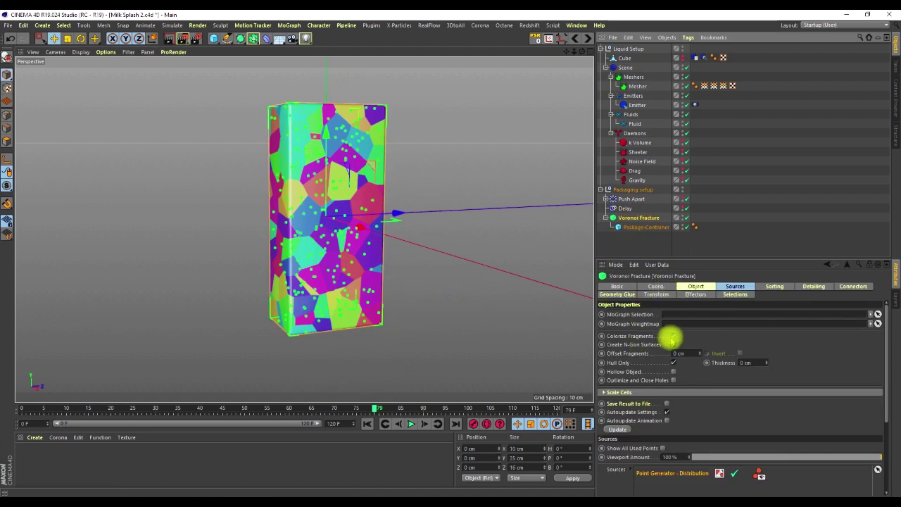
{"action": "left_click", "coordinate": [673, 337]}
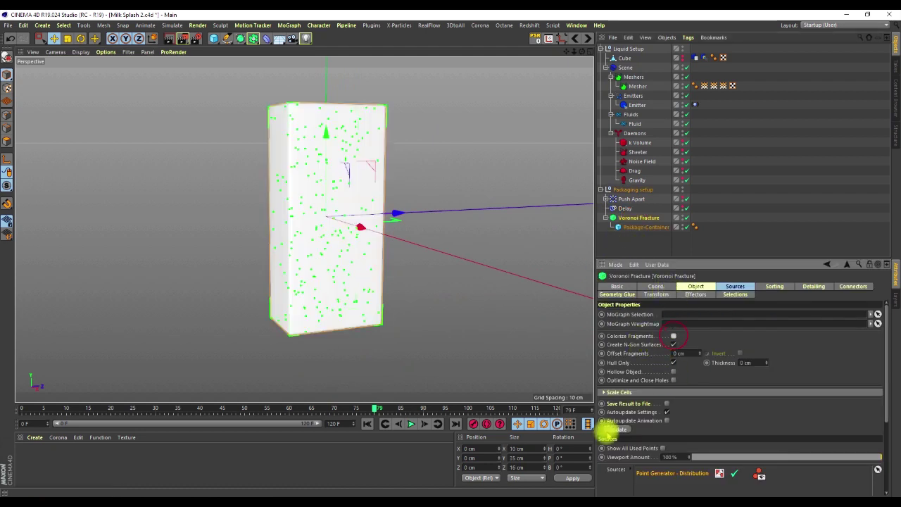
{"action": "left_click", "coordinate": [367, 424]}
{"action": "left_click", "coordinate": [725, 225]}
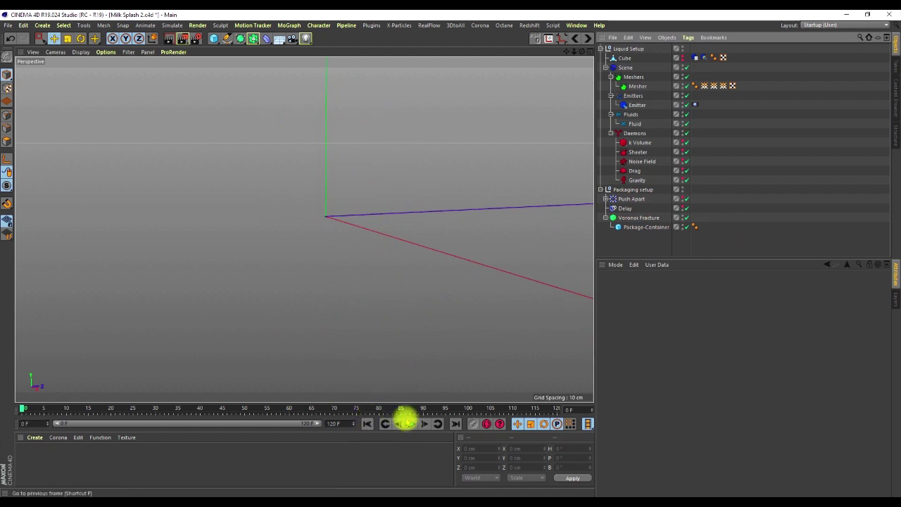
{"action": "left_click", "coordinate": [412, 423]}
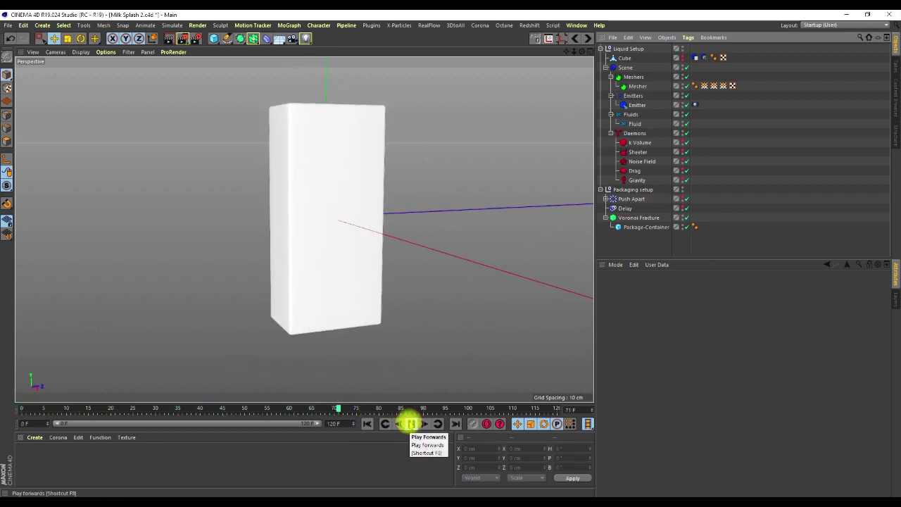
{"action": "left_click", "coordinate": [410, 423]}
Step: Add a cylinder, scale it to about 5.6 cm wide and 2.1 cm high, and place it near one end of the package's top
{"action": "left_click_drag", "start_coordinate": [321, 181], "coordinate": [321, 203], "text": "alt"}
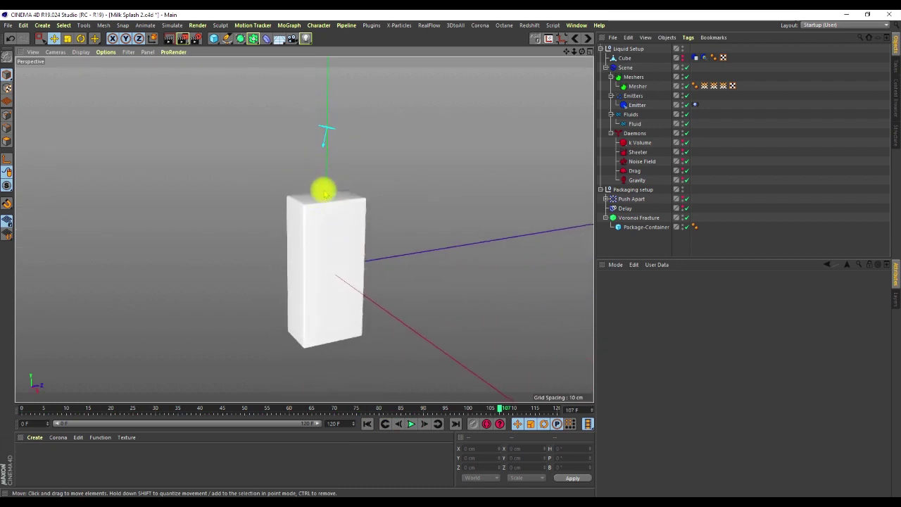
{"action": "left_click_drag", "start_coordinate": [314, 216], "coordinate": [316, 207], "text": "alt"}
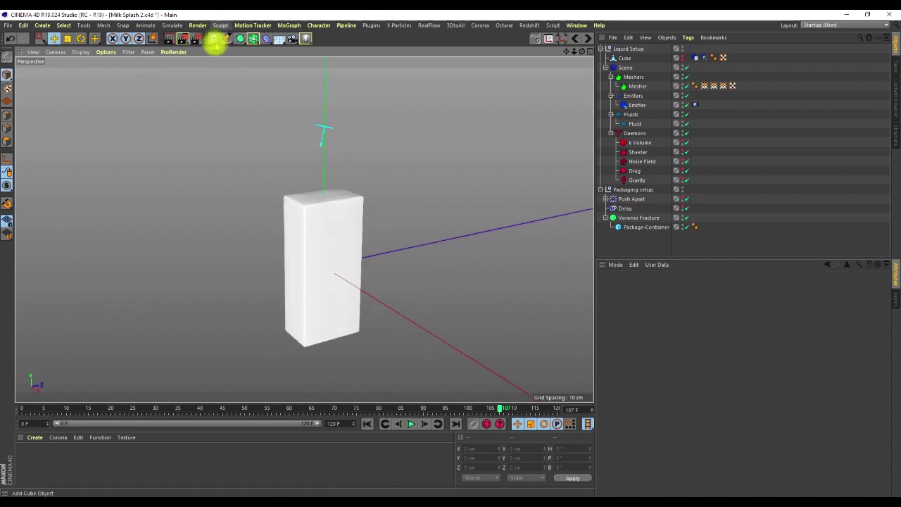
{"action": "left_click", "coordinate": [213, 38]}
{"action": "left_click", "coordinate": [393, 51]}
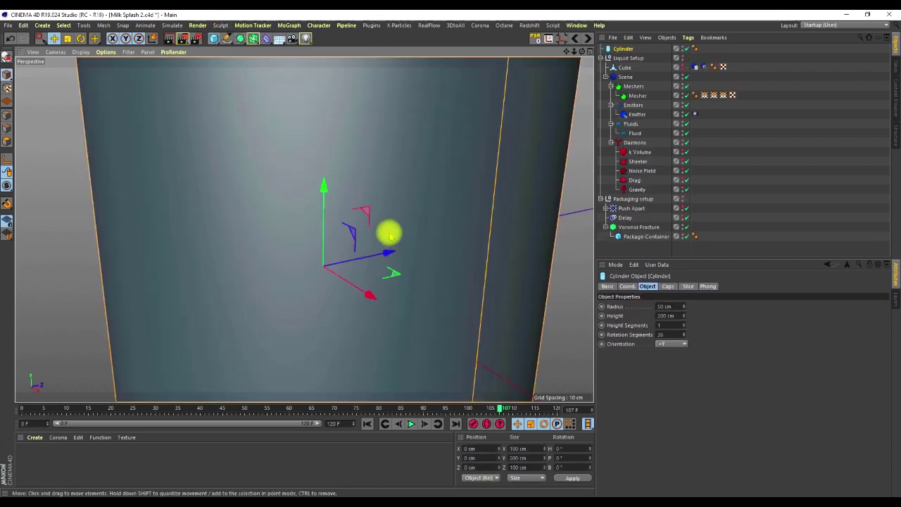
{"action": "key", "text": "t"}
{"action": "left_click_drag", "start_coordinate": [402, 246], "coordinate": [212, 383]}
{"action": "key", "text": "e"}
{"action": "left_click_drag", "start_coordinate": [334, 189], "coordinate": [377, 168]}
{"action": "left_click_drag", "start_coordinate": [311, 112], "coordinate": [307, 116]}
{"action": "scroll", "coordinate": [309, 183], "scroll_direction": "up", "scroll_amount": 4}
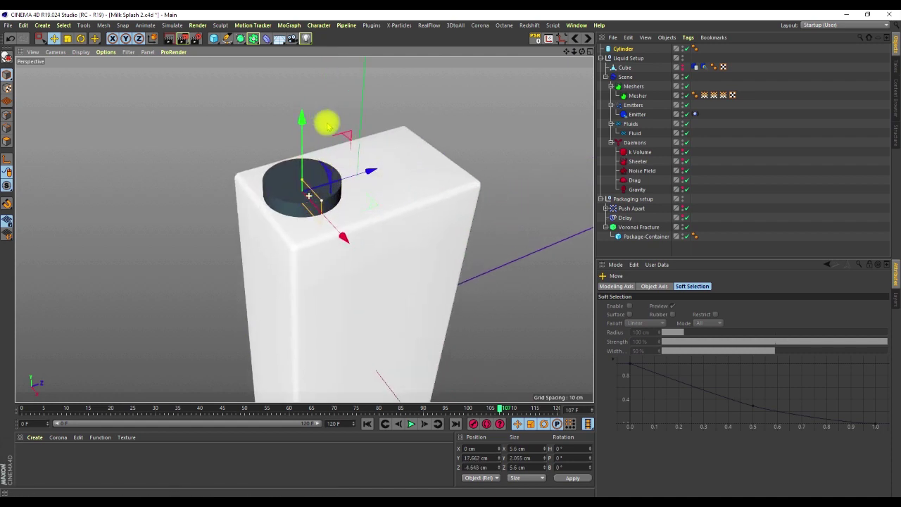
Step: Adjust the cap cylinder to about 1.7 cm high and centre it at about Y 18.2 cm so it sits on the package's top
{"action": "left_click_drag", "start_coordinate": [500, 409], "coordinate": [273, 409]}
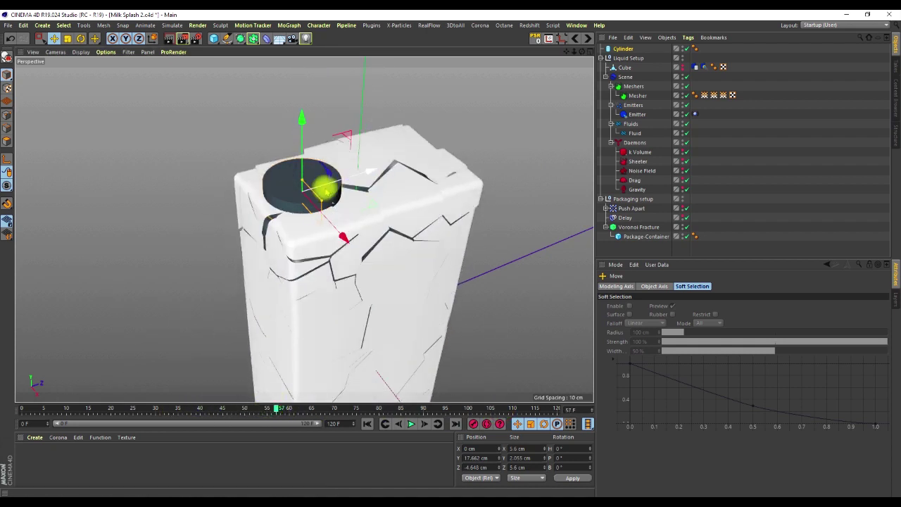
{"action": "scroll", "coordinate": [310, 176], "scroll_direction": "up", "scroll_amount": 3}
{"action": "left_click_drag", "start_coordinate": [271, 131], "coordinate": [276, 159]}
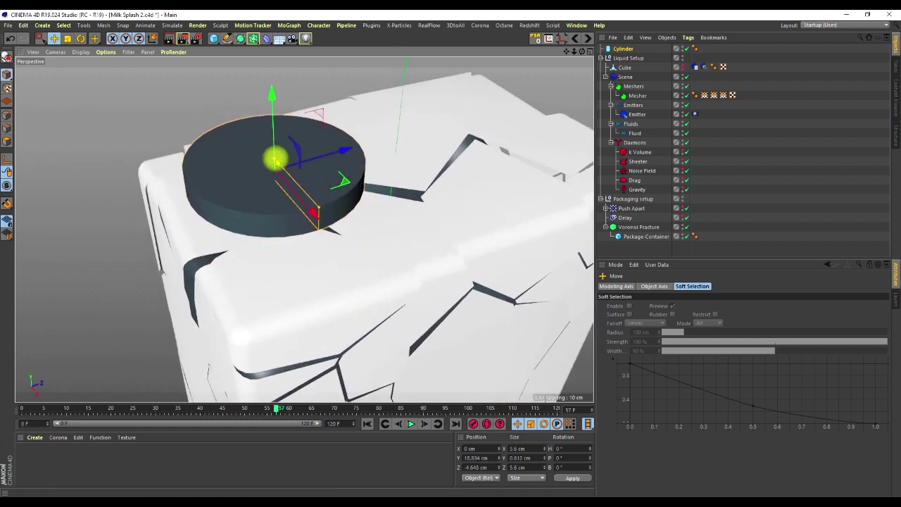
{"action": "left_click_drag", "start_coordinate": [272, 106], "coordinate": [275, 119]}
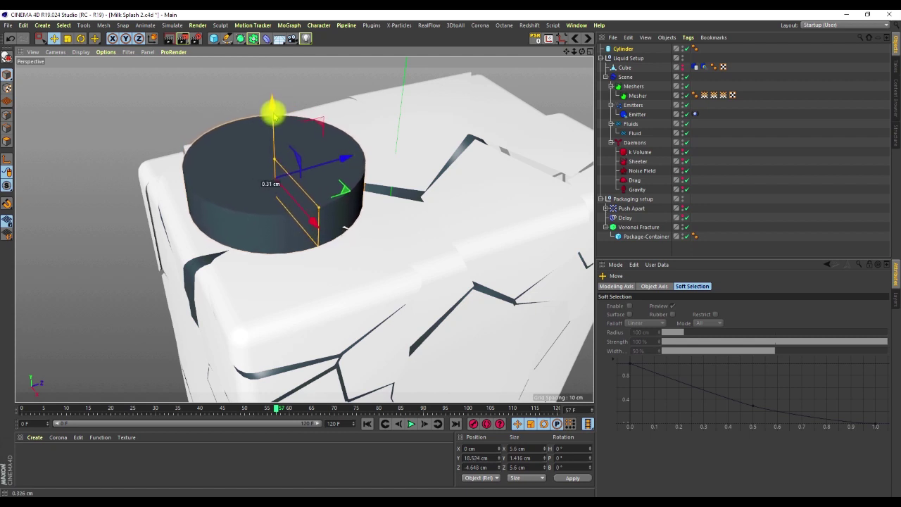
{"action": "right_click_drag", "start_coordinate": [283, 181], "coordinate": [296, 219], "text": "alt"}
{"action": "left_click_drag", "start_coordinate": [295, 219], "coordinate": [270, 201], "text": "alt"}
{"action": "right_click_drag", "start_coordinate": [270, 201], "coordinate": [280, 236], "text": "alt"}
{"action": "left_click_drag", "start_coordinate": [280, 236], "coordinate": [270, 207], "text": "alt"}
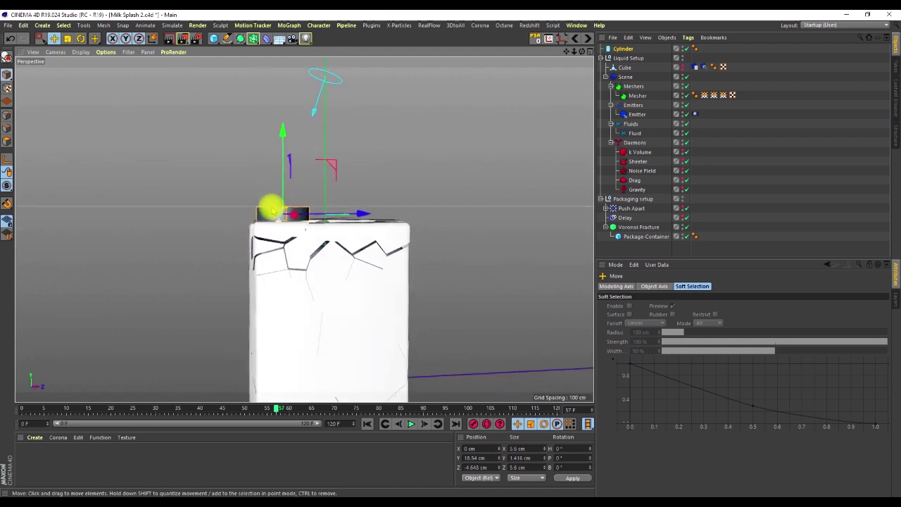
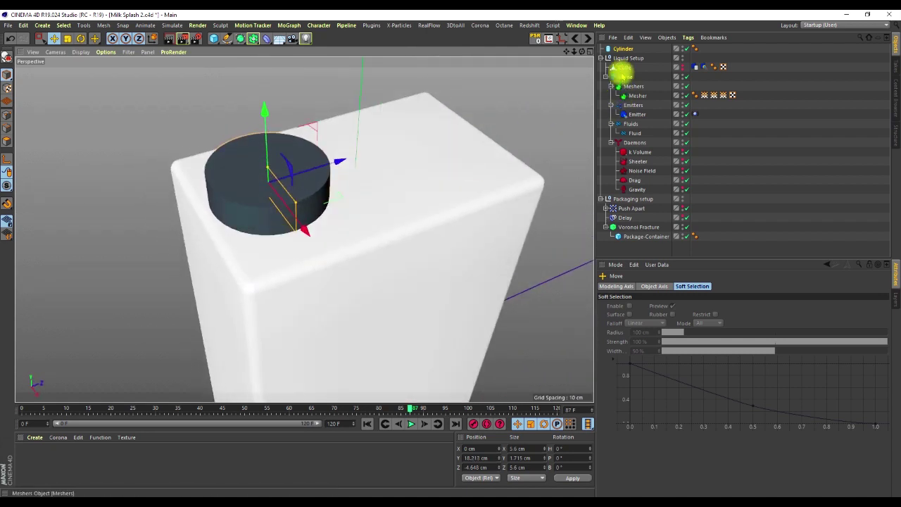
Step: Move the cylinder into the Packaging setup group and enable its cap fillet with a radius of 0.2 cm
{"action": "left_click", "coordinate": [622, 48]}
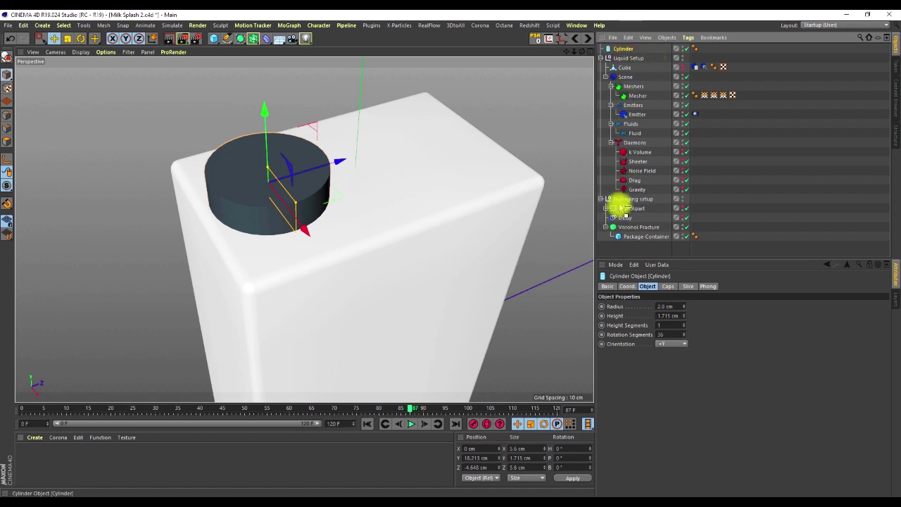
{"action": "left_click_drag", "start_coordinate": [623, 205], "coordinate": [625, 213]}
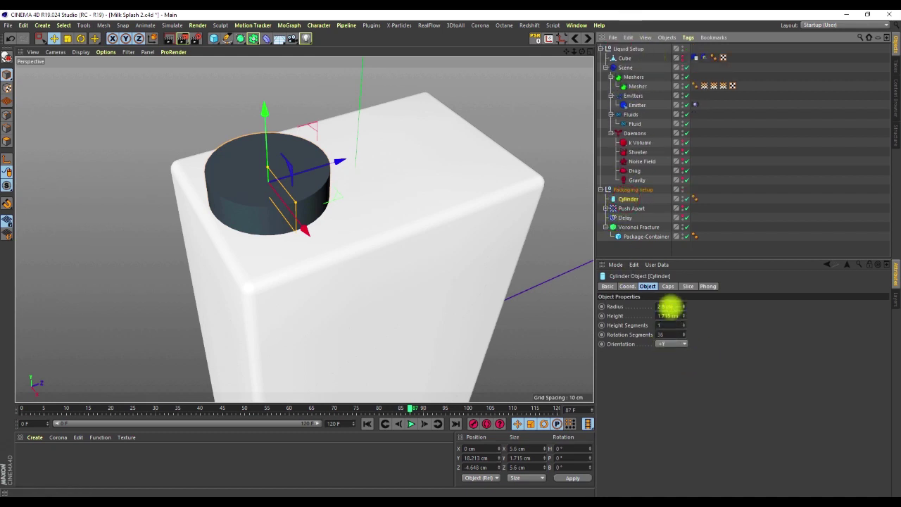
{"action": "left_click", "coordinate": [668, 286]}
{"action": "left_click", "coordinate": [635, 326]}
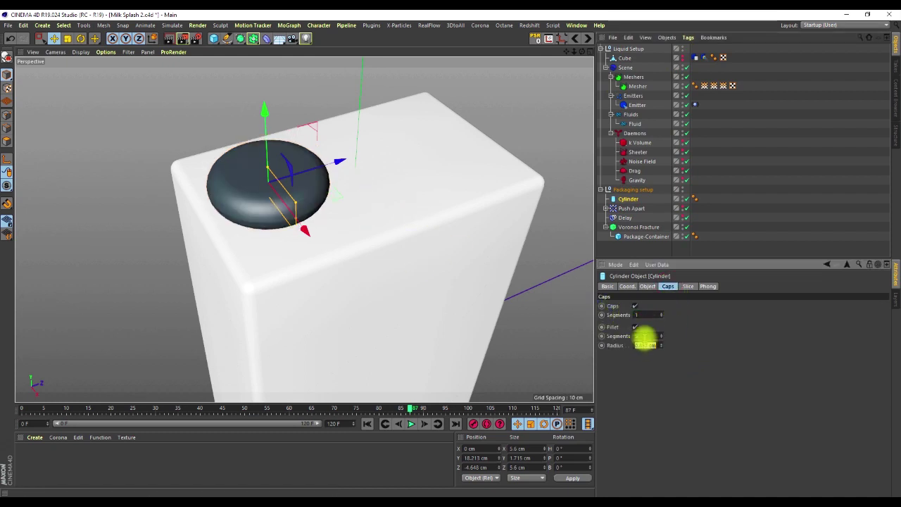
{"action": "type", "text": "0.2"}
{"action": "key", "text": "Return"}
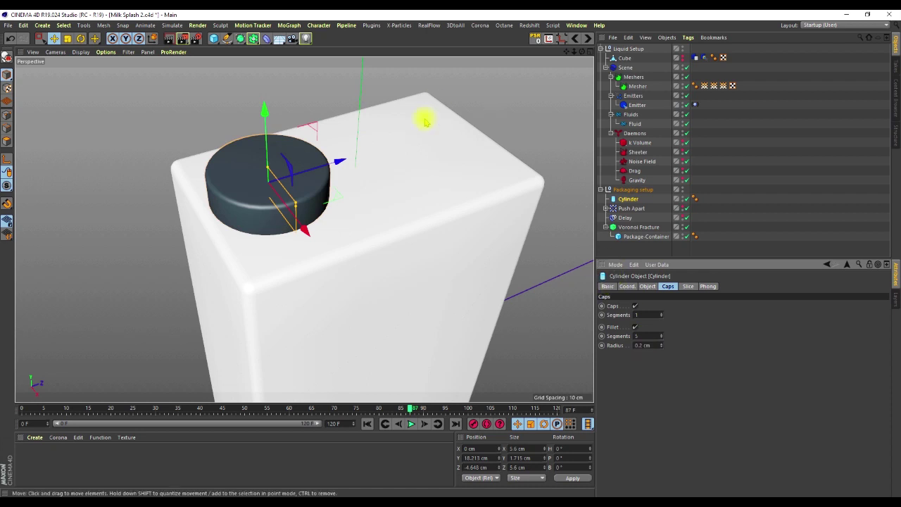
Step: Scrub the animation to frame 64 in a wider side view to check when the package closes beneath the cap
{"action": "left_click_drag", "start_coordinate": [216, 227], "coordinate": [356, 421], "text": "alt"}
{"action": "left_click_drag", "start_coordinate": [410, 408], "coordinate": [291, 400]}
{"action": "left_click_drag", "start_coordinate": [289, 223], "coordinate": [299, 302], "text": "alt"}
{"action": "right_click_drag", "start_coordinate": [299, 302], "coordinate": [371, 290], "text": "alt"}
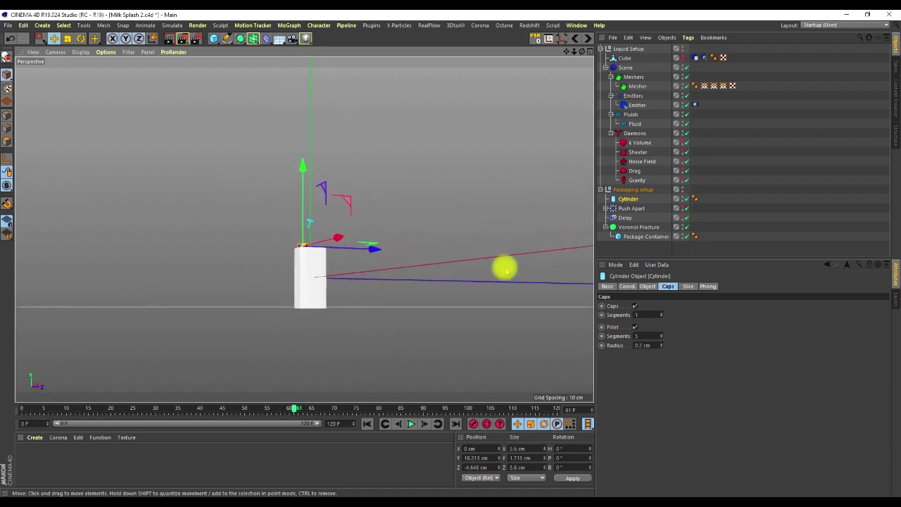
{"action": "left_click_drag", "start_coordinate": [294, 408], "coordinate": [273, 408]}
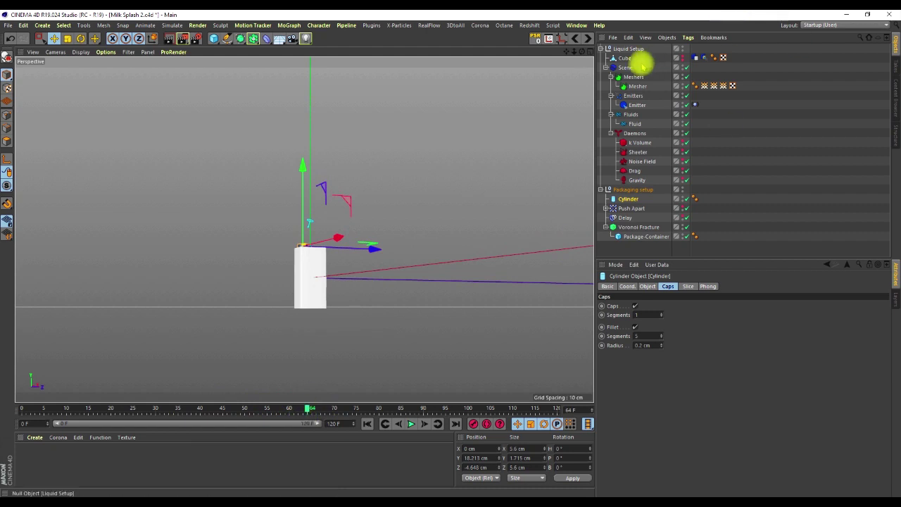
Step: Keyframe the cap cylinder's Y position at frame 64, and raise and keyframe it at about 85.6 cm at frame 55
{"action": "left_click", "coordinate": [627, 286]}
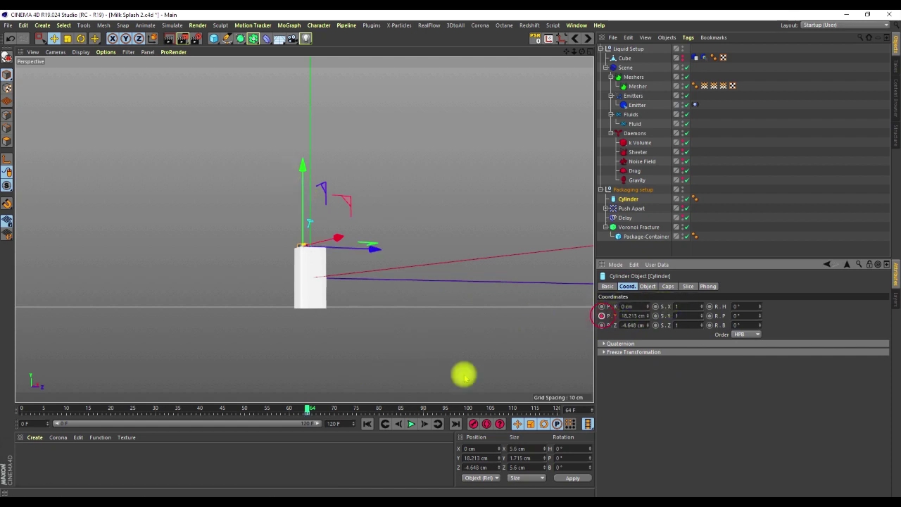
{"action": "left_click_drag", "start_coordinate": [310, 407], "coordinate": [294, 407]}
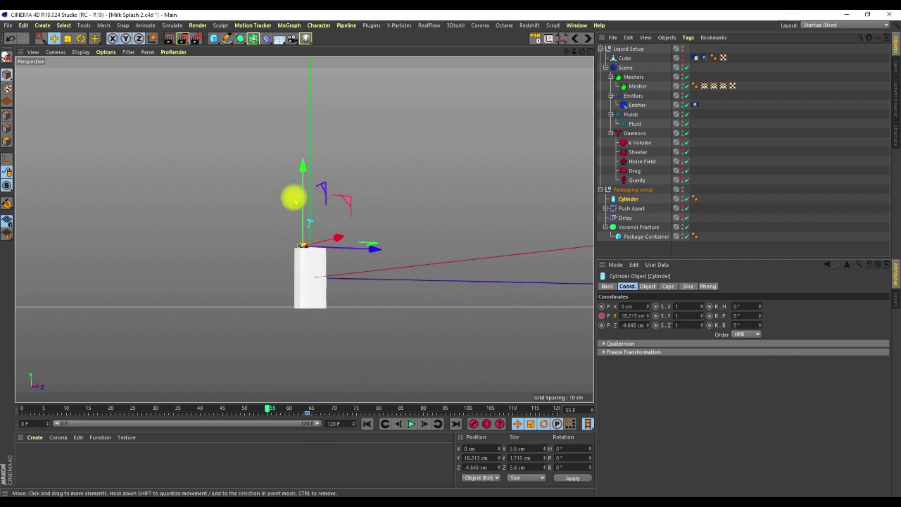
{"action": "left_click_drag", "start_coordinate": [300, 201], "coordinate": [302, 95]}
{"action": "left_click", "coordinate": [634, 323]}
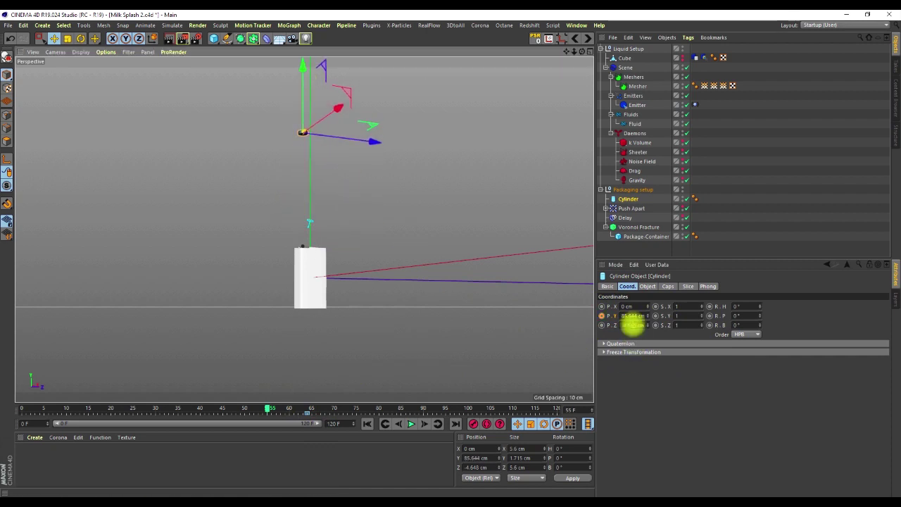
{"action": "left_click", "coordinate": [602, 317]}
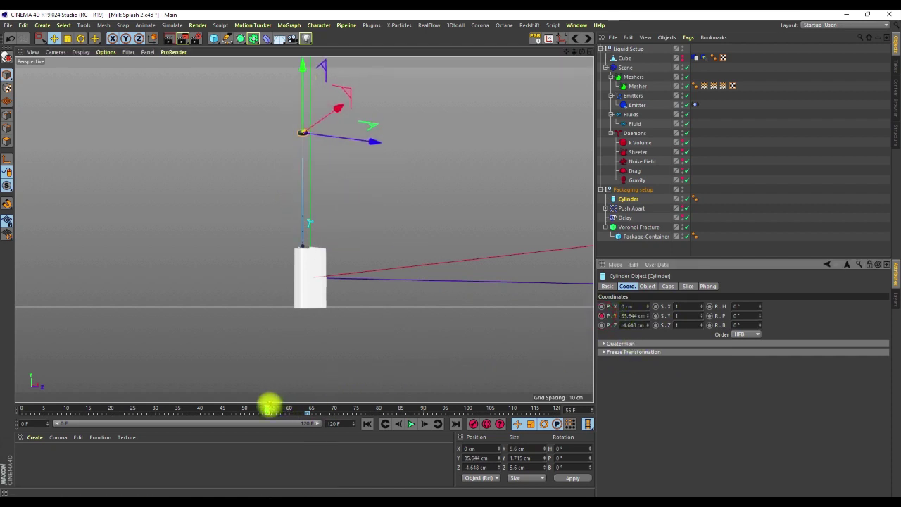
Step: Scrub between frames 64 and 55 in a closer view to check the cap's drop onto the package
{"action": "left_click_drag", "start_coordinate": [275, 407], "coordinate": [304, 415]}
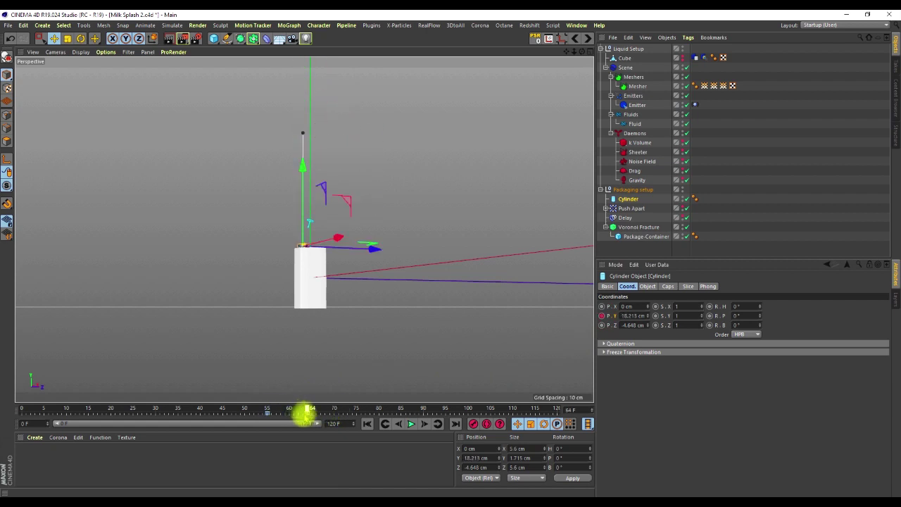
{"action": "scroll", "coordinate": [312, 187], "scroll_direction": "up", "scroll_amount": 5}
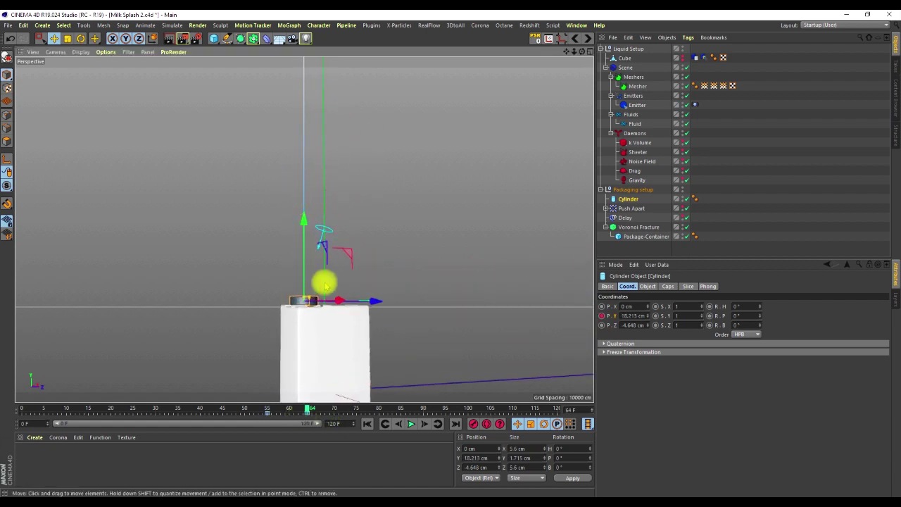
{"action": "left_click_drag", "start_coordinate": [321, 257], "coordinate": [359, 438], "text": "alt"}
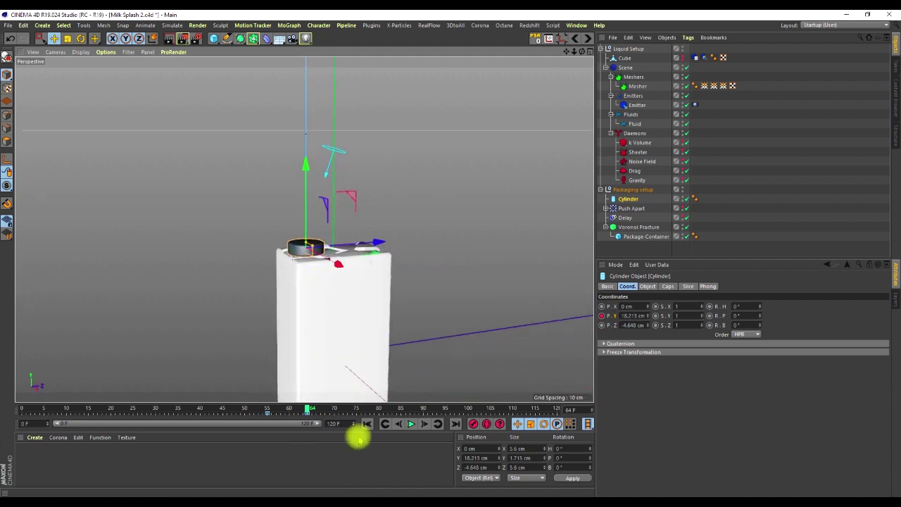
{"action": "left_click_drag", "start_coordinate": [310, 410], "coordinate": [270, 411]}
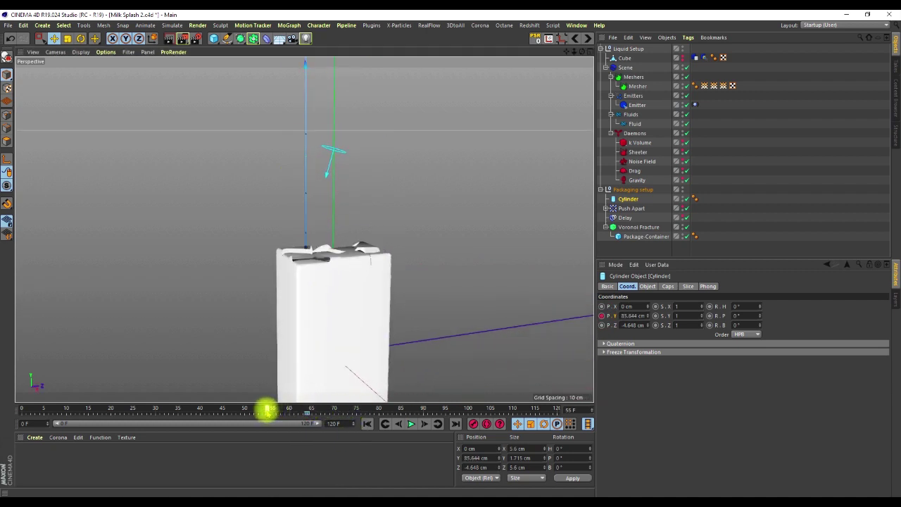
Step: Try a heading rotation of about -27° on the raised cap at frame 55
{"action": "scroll", "coordinate": [316, 372], "scroll_direction": "down", "scroll_amount": 4}
{"action": "middle_click_drag", "start_coordinate": [380, 179], "coordinate": [384, 254], "text": "alt"}
{"action": "scroll", "coordinate": [341, 161], "scroll_direction": "up", "scroll_amount": 4}
{"action": "left_click_drag", "start_coordinate": [312, 212], "coordinate": [311, 252], "text": "alt"}
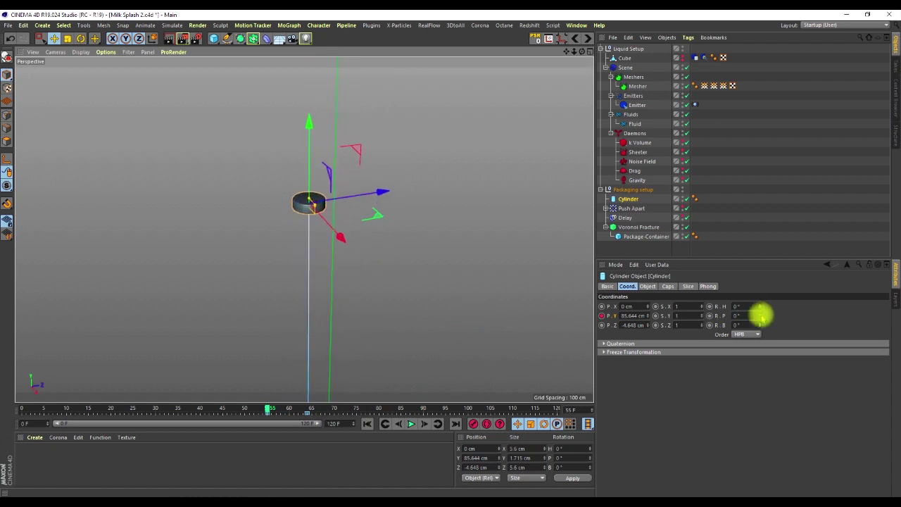
{"action": "left_click_drag", "start_coordinate": [760, 313], "coordinate": [761, 323]}
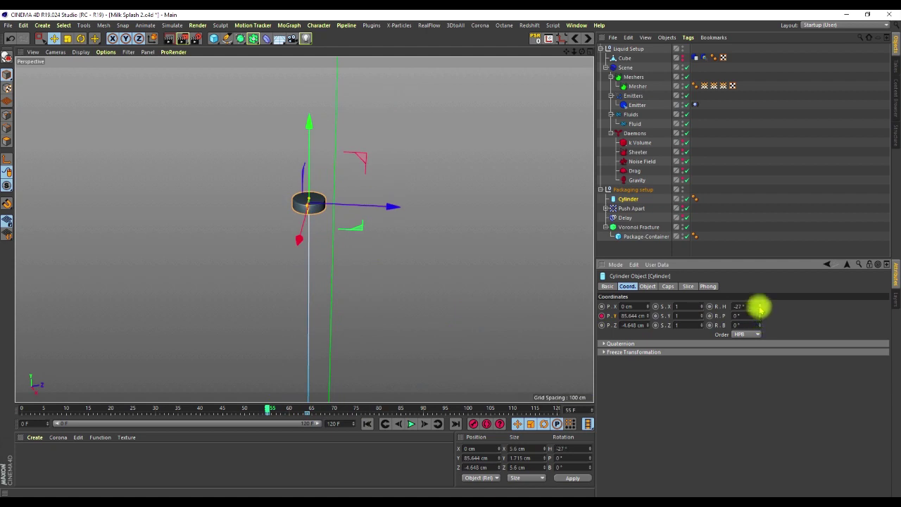
{"action": "right_click", "coordinate": [760, 308]}
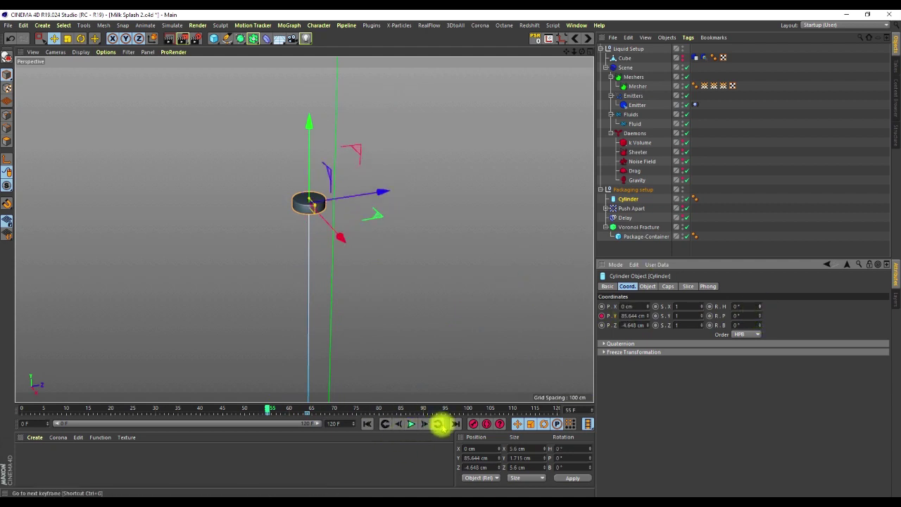
Step: Keyframe the cap's heading rotation at 0° on frame 64 and at -360° on frame 55
{"action": "left_click", "coordinate": [498, 423]}
{"action": "left_click", "coordinate": [709, 306], "text": "ctrl"}
{"action": "left_click", "coordinate": [384, 423]}
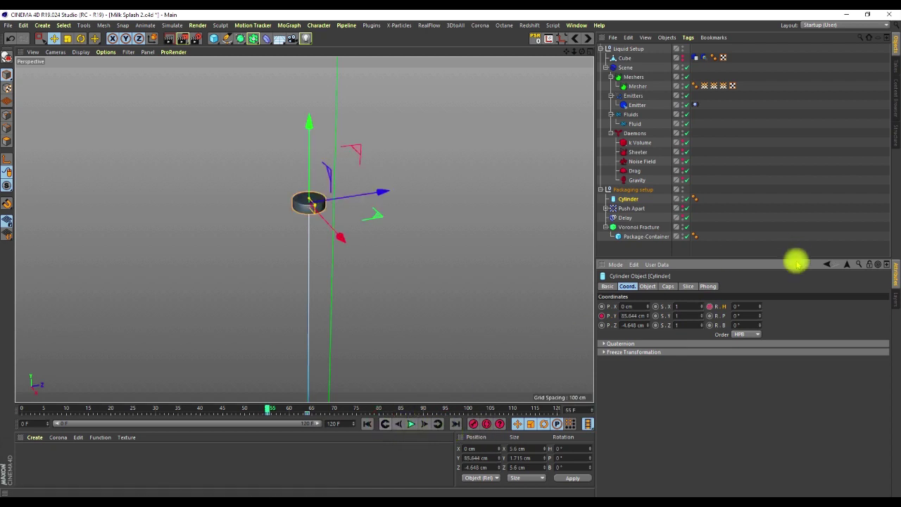
{"action": "left_click_drag", "start_coordinate": [759, 303], "coordinate": [713, 483]}
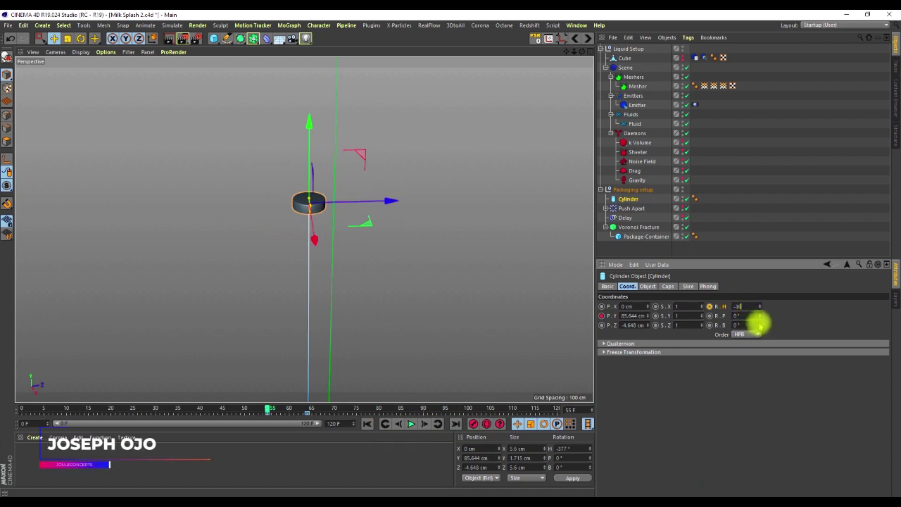
{"action": "type", "text": "0"}
{"action": "key", "text": "Return"}
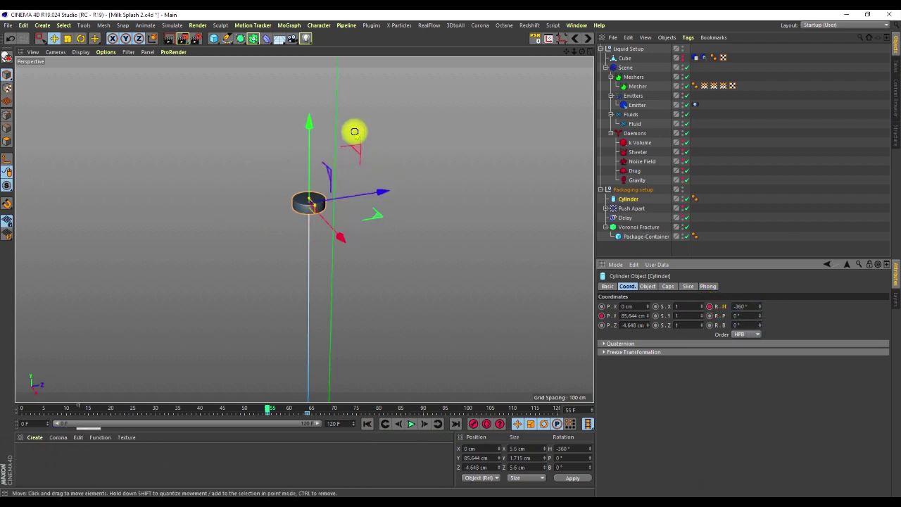
Step: Play the animation from frame 55 and again from the start to check the cap spinning down onto the package
{"action": "scroll", "coordinate": [354, 135], "scroll_direction": "down", "scroll_amount": 3}
{"action": "left_click", "coordinate": [779, 221]}
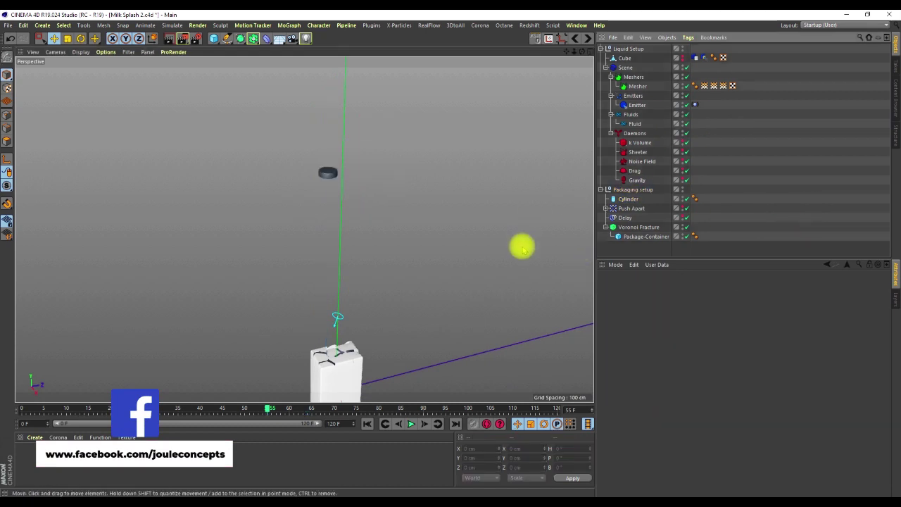
{"action": "left_click", "coordinate": [412, 423]}
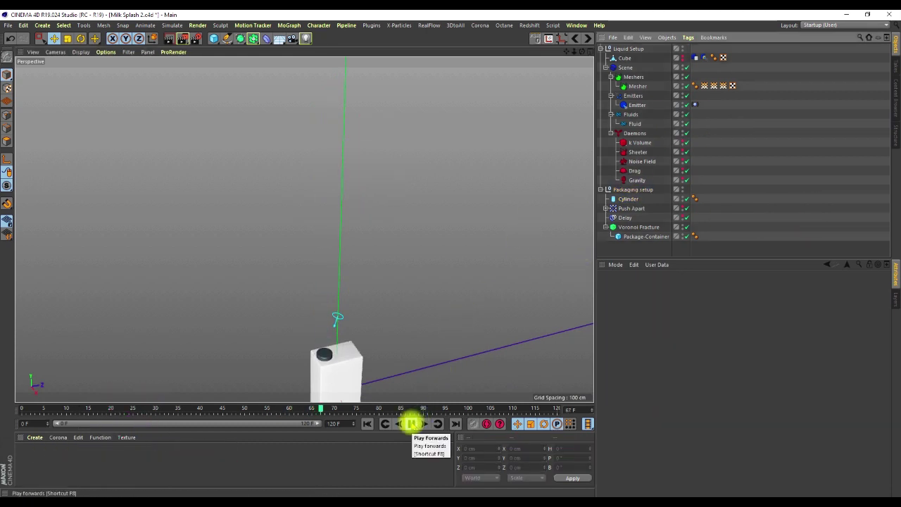
{"action": "left_click", "coordinate": [412, 423]}
{"action": "middle_click_drag", "start_coordinate": [342, 346], "coordinate": [345, 218], "text": "alt"}
{"action": "scroll", "coordinate": [342, 227], "scroll_direction": "up", "scroll_amount": 3}
{"action": "left_click_drag", "start_coordinate": [342, 227], "coordinate": [356, 202], "text": "alt"}
{"action": "left_click", "coordinate": [367, 423]}
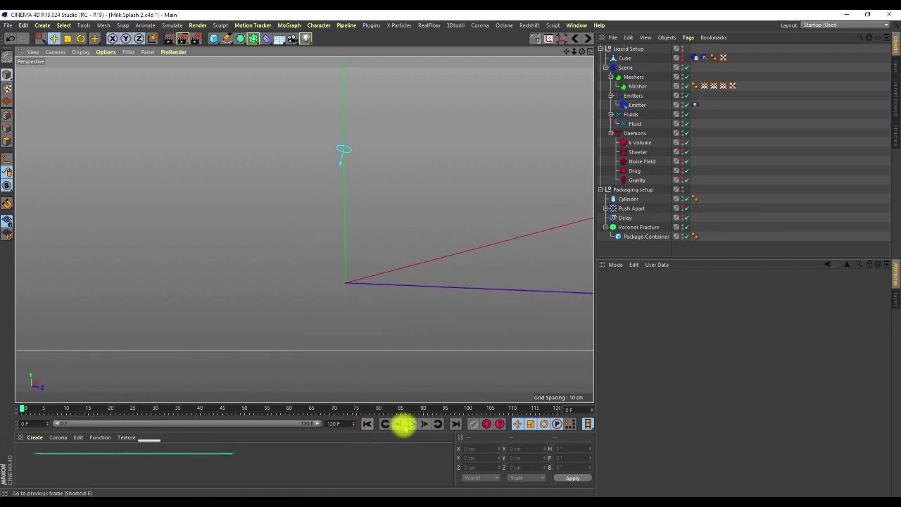
{"action": "left_click", "coordinate": [412, 423]}
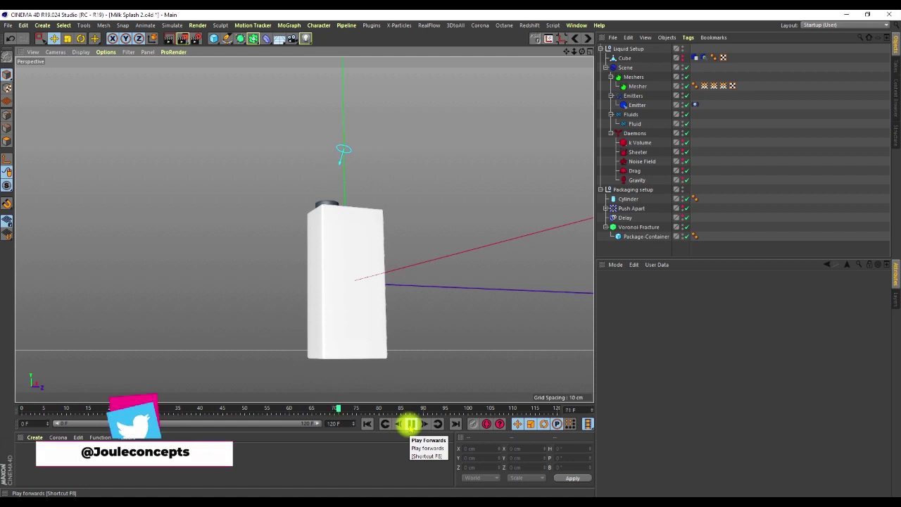
{"action": "left_click", "coordinate": [411, 423]}
{"action": "scroll", "coordinate": [336, 246], "scroll_direction": "up", "scroll_amount": 3}
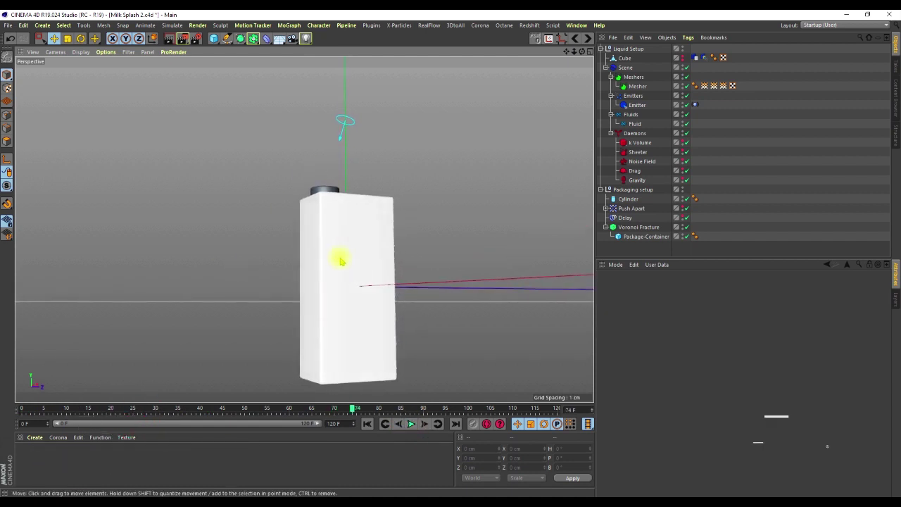
Step: Open the cap cylinder's F-curves and turn off Show All Tracks to isolate the Rotation H curve
{"action": "left_click", "coordinate": [627, 198]}
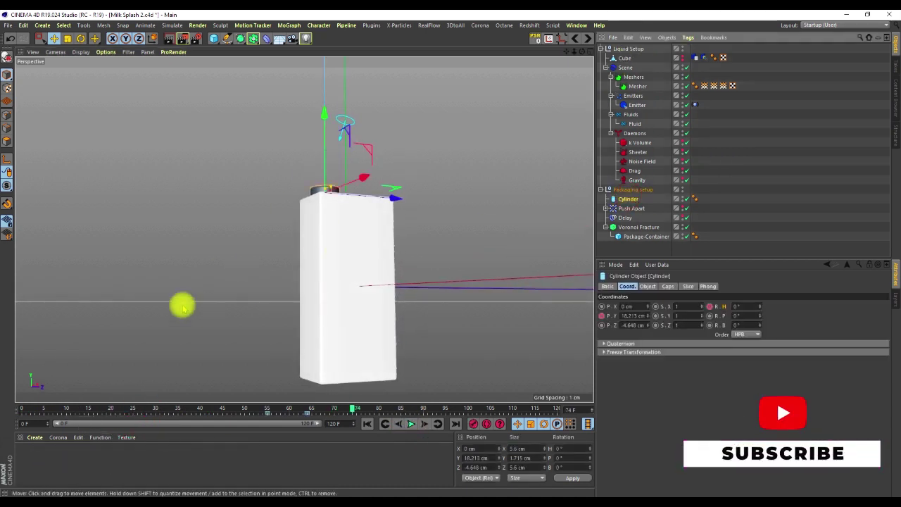
{"action": "right_click", "coordinate": [485, 169]}
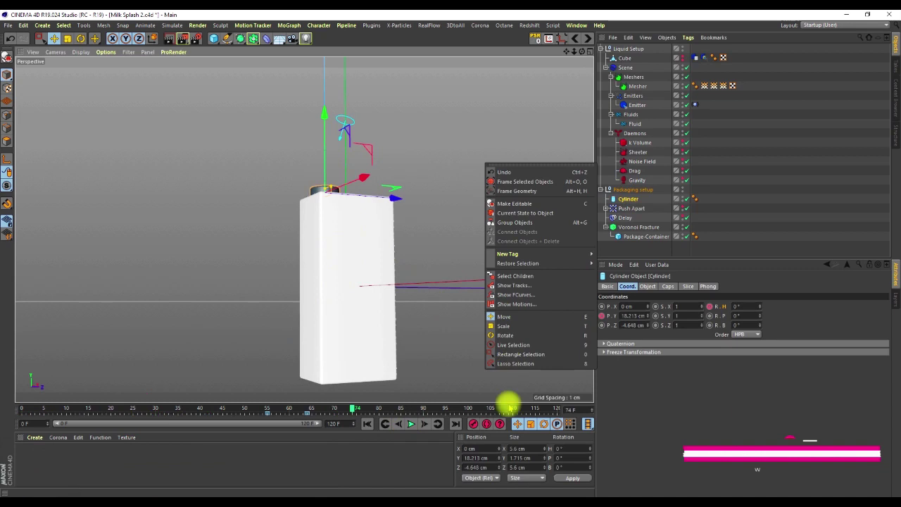
{"action": "left_click", "coordinate": [527, 295]}
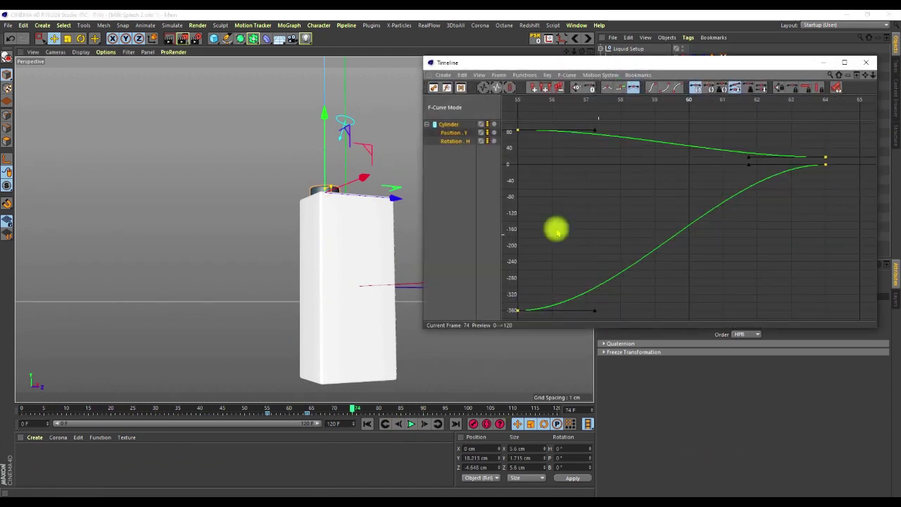
{"action": "left_click", "coordinate": [454, 142]}
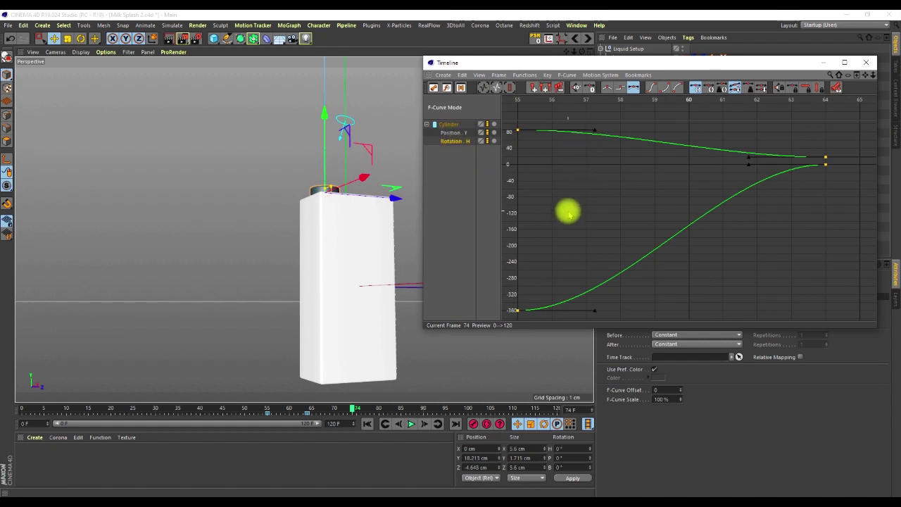
{"action": "left_click", "coordinate": [524, 74]}
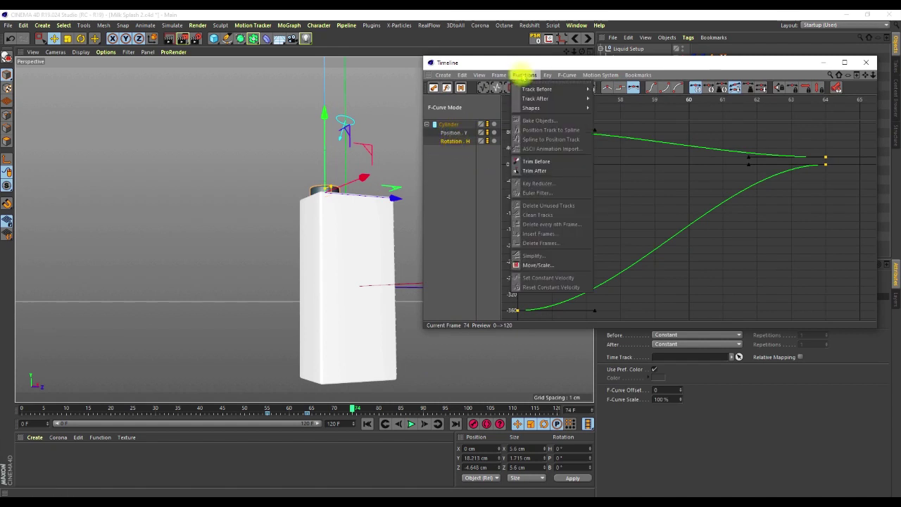
{"action": "mouse_move", "coordinate": [548, 75]}
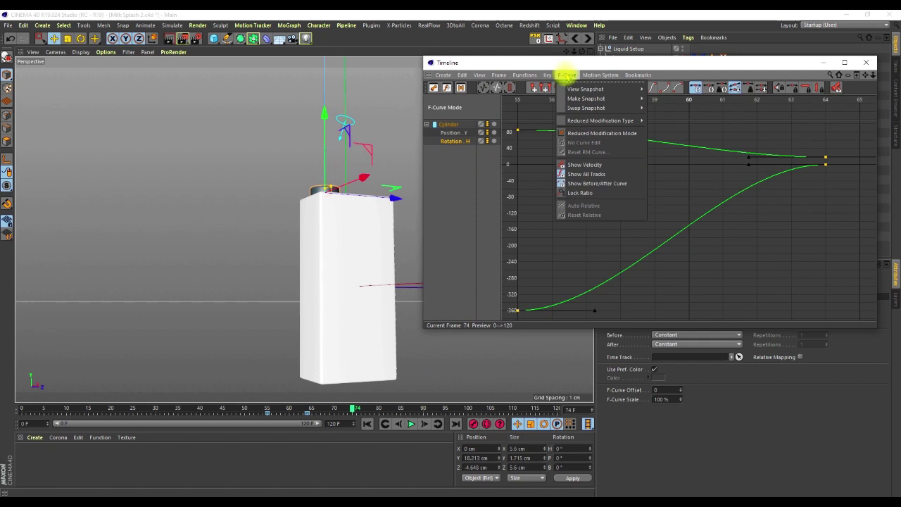
{"action": "left_click", "coordinate": [584, 173]}
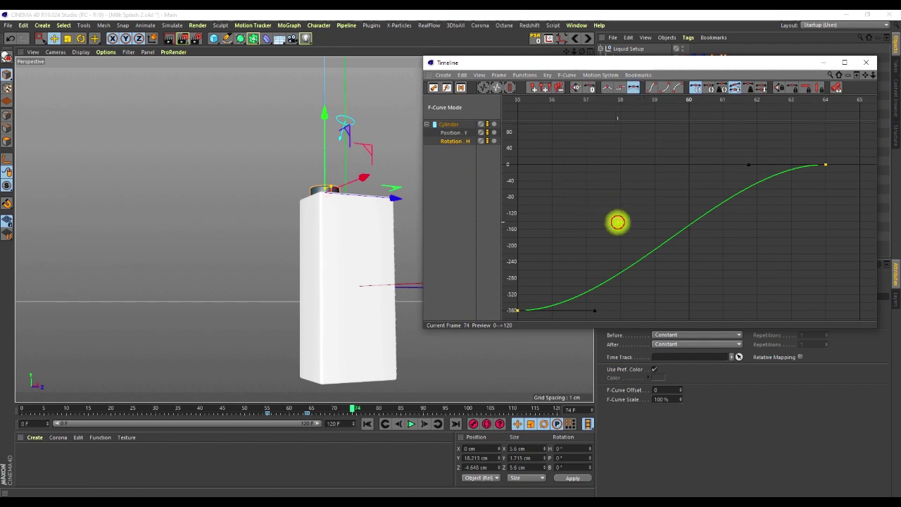
Step: Pull down the frame 55 key's tangent on the Position Y curve so the cap drops quickly and eases into place
{"action": "left_click", "coordinate": [458, 132]}
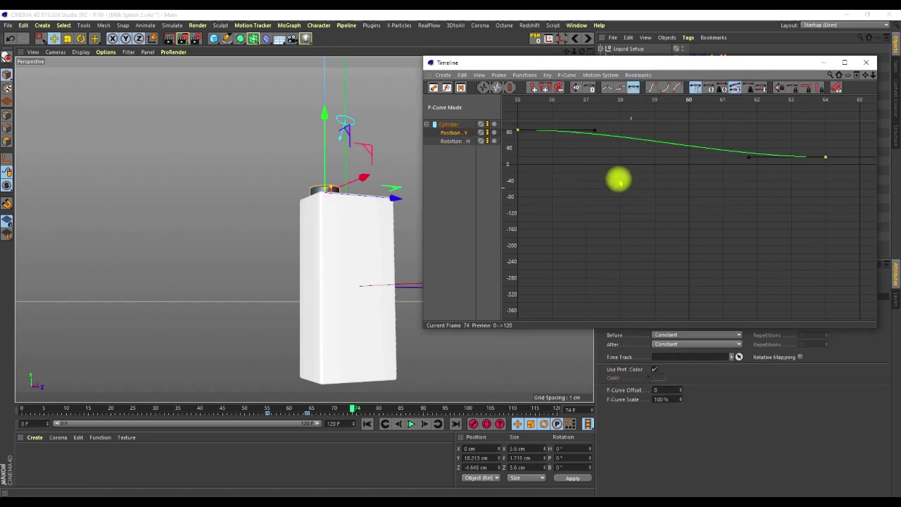
{"action": "left_click_drag", "start_coordinate": [634, 184], "coordinate": [515, 117]}
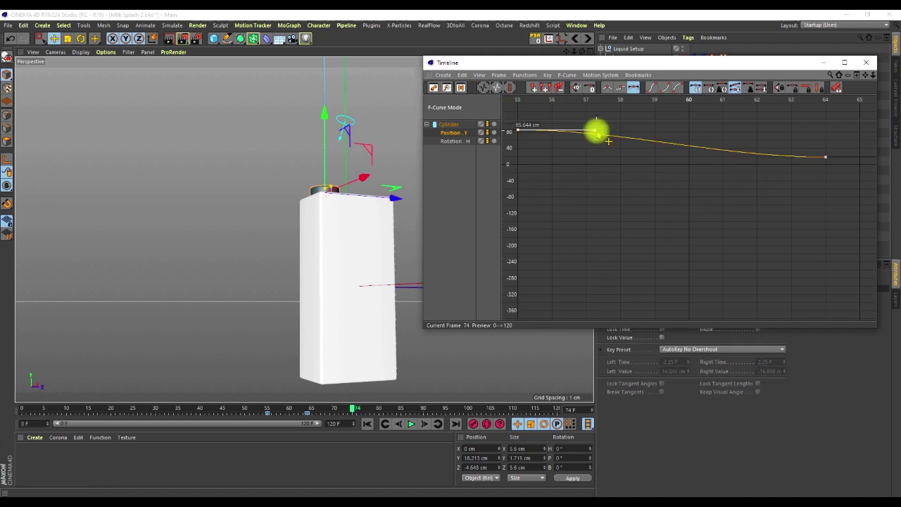
{"action": "left_click_drag", "start_coordinate": [608, 146], "coordinate": [607, 155]}
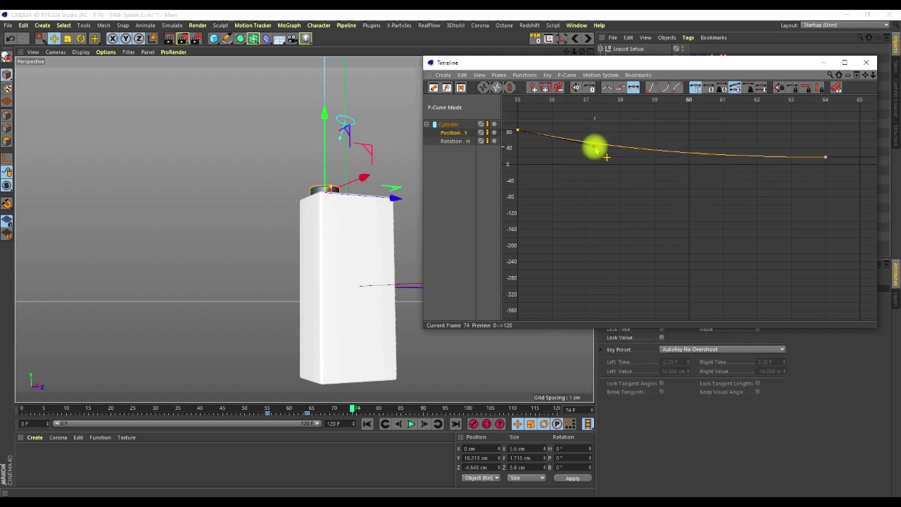
{"action": "left_click_drag", "start_coordinate": [606, 156], "coordinate": [595, 148]}
{"action": "left_click", "coordinate": [492, 158]}
Step: Raise the frame 55 key's tangent on the Rotation H curve to about 1.68 F and 183.9° for a fast start
{"action": "left_click", "coordinate": [457, 142]}
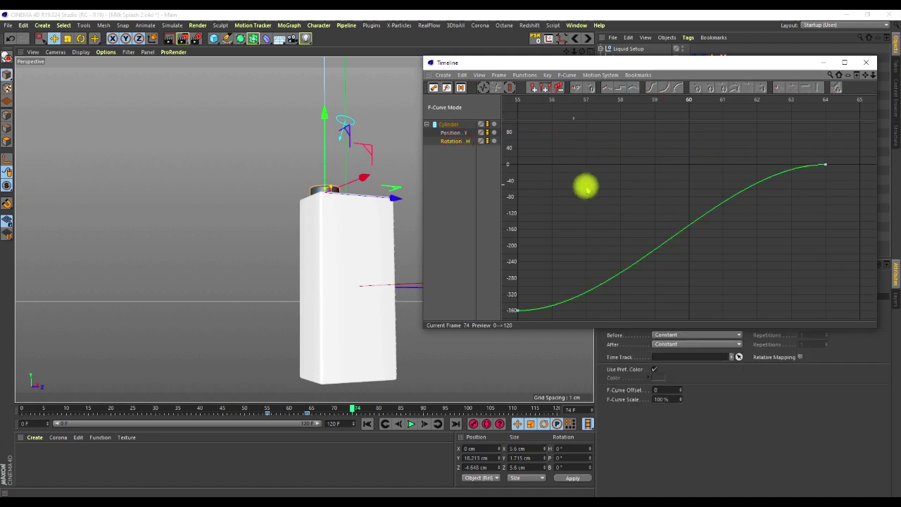
{"action": "left_click", "coordinate": [535, 316]}
{"action": "left_click_drag", "start_coordinate": [593, 308], "coordinate": [576, 237]}
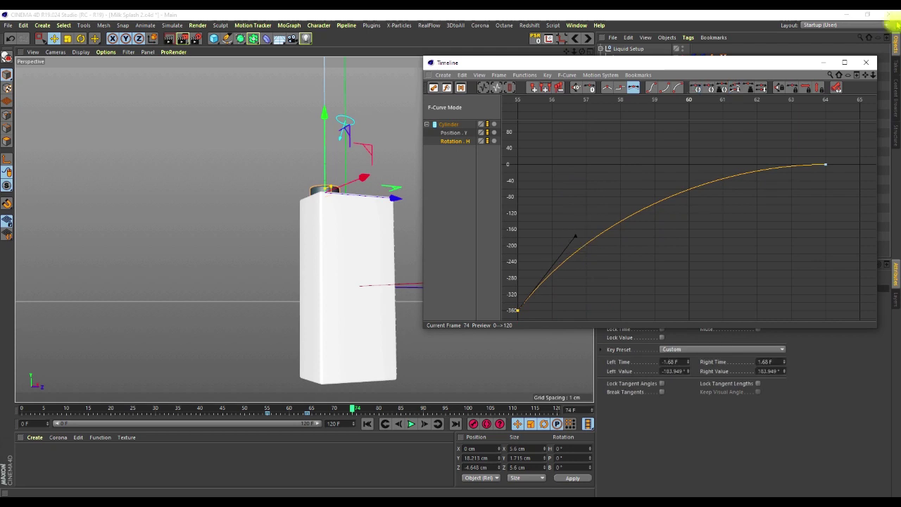
Step: Move the F-curve window clear of the viewport and play the animation from frame 44 to check the eased cap motion
{"action": "left_click_drag", "start_coordinate": [725, 58], "coordinate": [796, 403]}
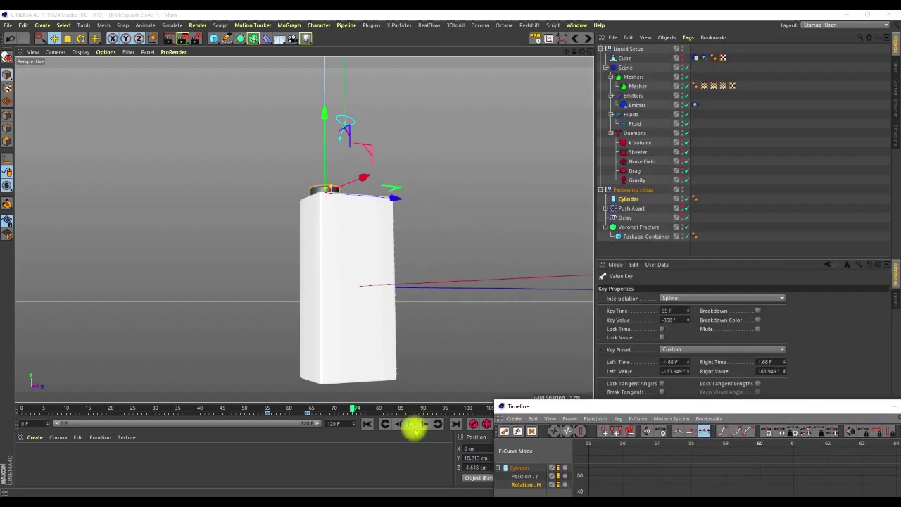
{"action": "left_click", "coordinate": [225, 408]}
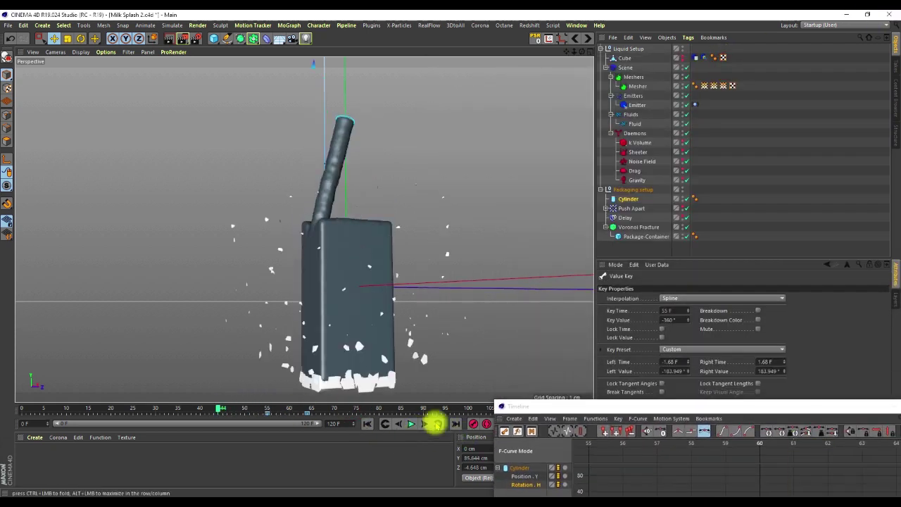
{"action": "left_click", "coordinate": [412, 424]}
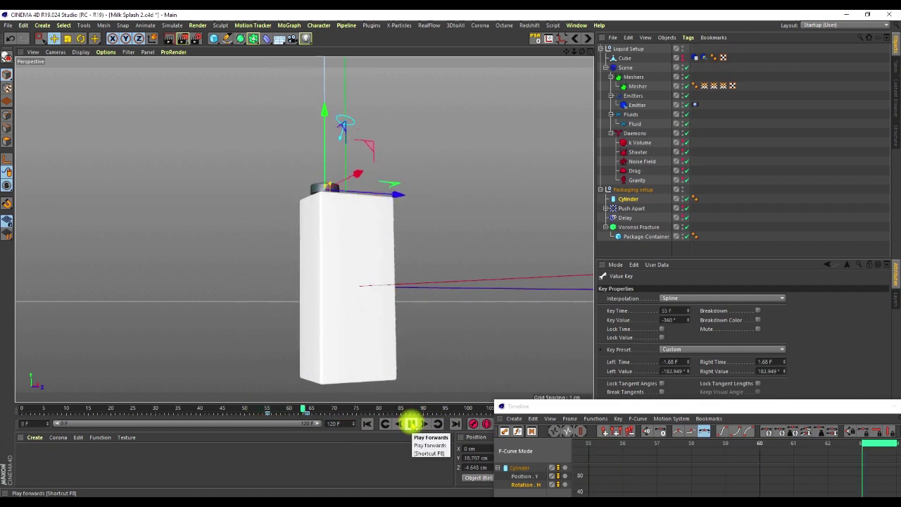
{"action": "left_click", "coordinate": [410, 423]}
{"action": "left_click", "coordinate": [539, 281]}
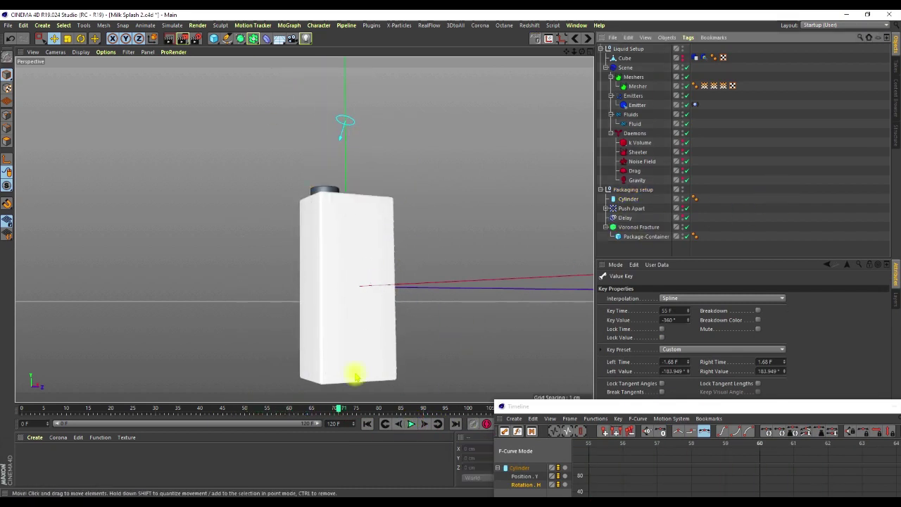
Step: Return to frame 0, add a MoGraph Cache tag to the Voronoi Fracture object and bake its cache
{"action": "left_click_drag", "start_coordinate": [316, 408], "coordinate": [23, 408]}
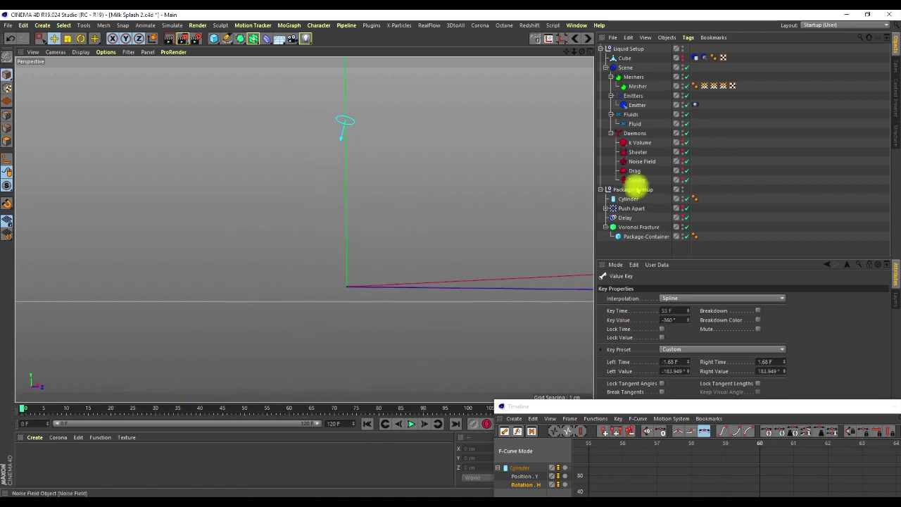
{"action": "right_click", "coordinate": [632, 226]}
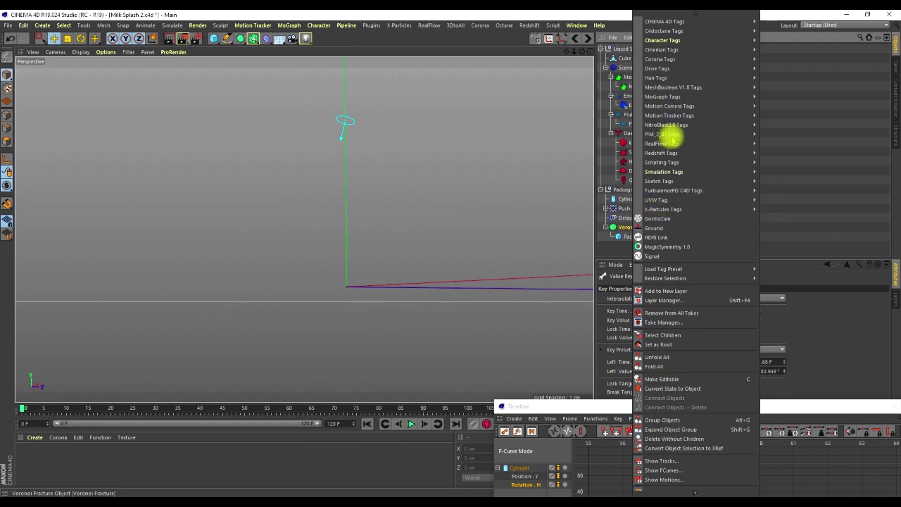
{"action": "mouse_move", "coordinate": [664, 97]}
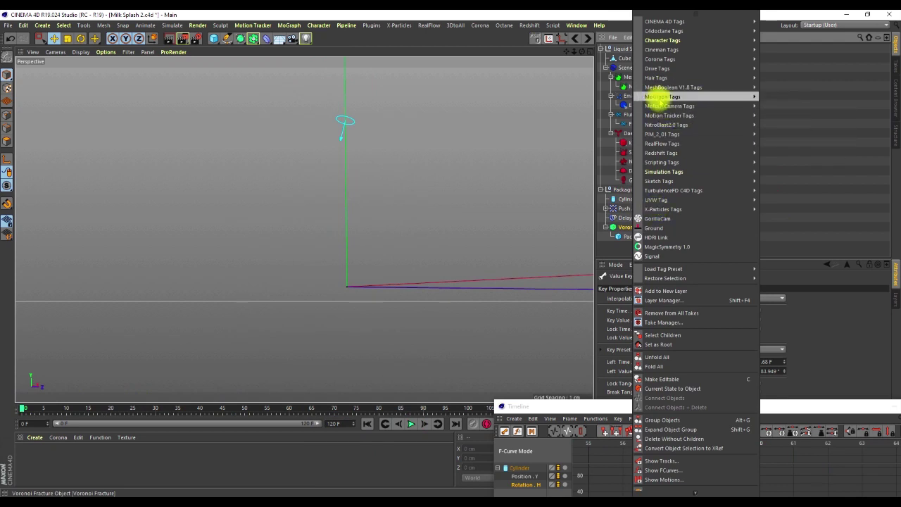
{"action": "left_click", "coordinate": [787, 96]}
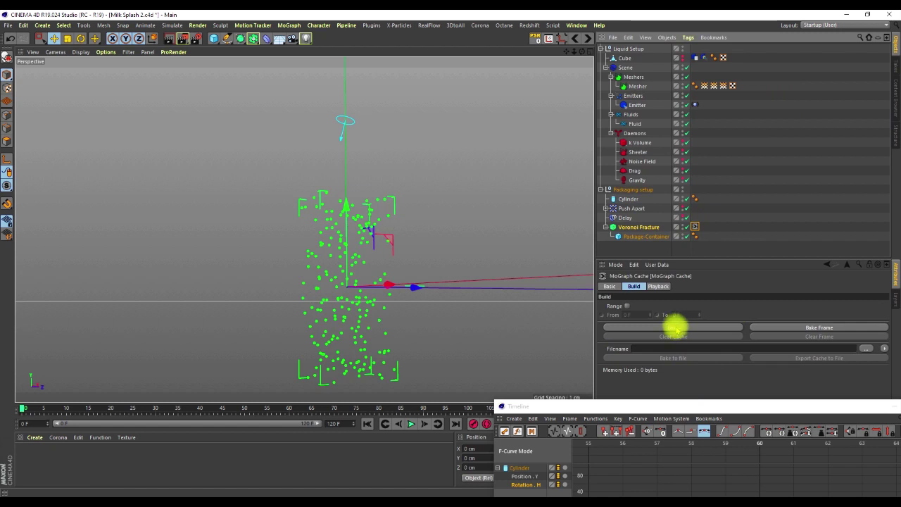
{"action": "left_click", "coordinate": [675, 326]}
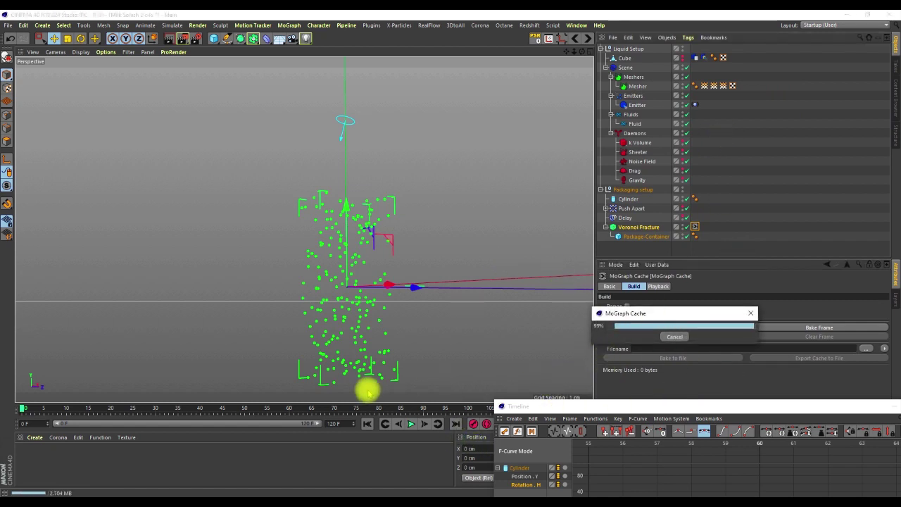
{"action": "left_click_drag", "start_coordinate": [151, 407], "coordinate": [3, 398]}
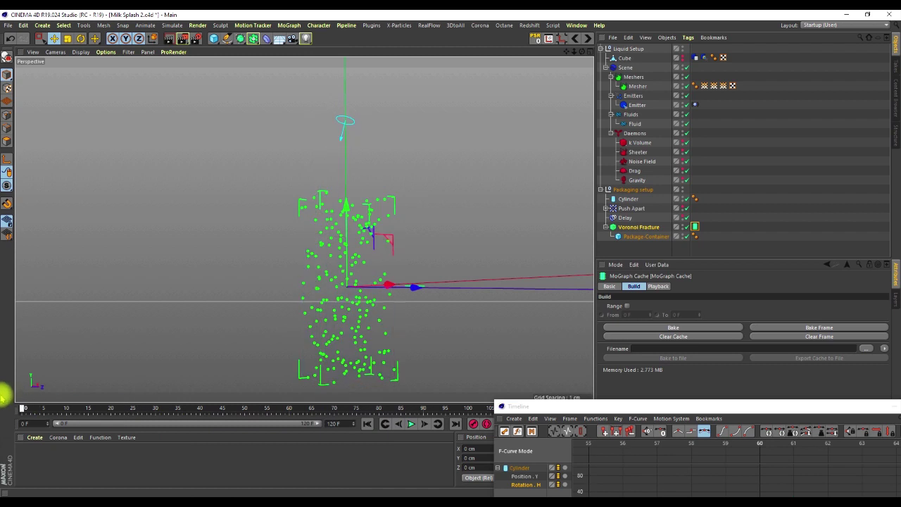
Step: Close the F-curve timeline window and clear the object selection
{"action": "left_click_drag", "start_coordinate": [830, 408], "coordinate": [565, 318]}
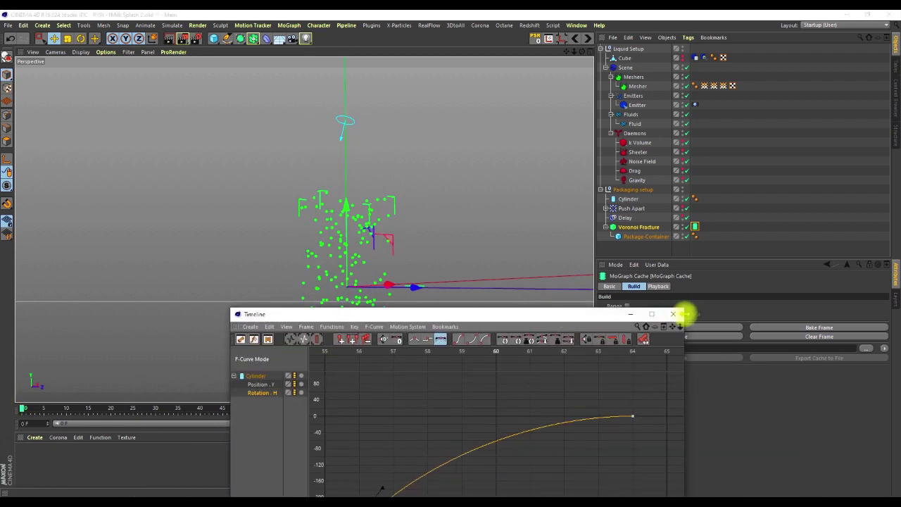
{"action": "left_click", "coordinate": [678, 314]}
{"action": "left_click", "coordinate": [716, 231]}
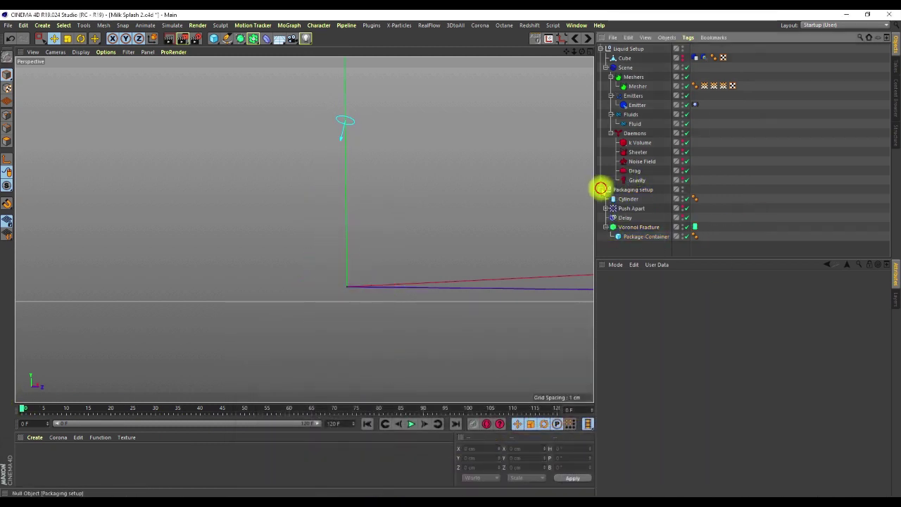
Step: Collapse the Packaging setup and Liquid Setup groups and play the full animation from frame 0
{"action": "left_click", "coordinate": [601, 189]}
{"action": "left_click", "coordinate": [601, 49]}
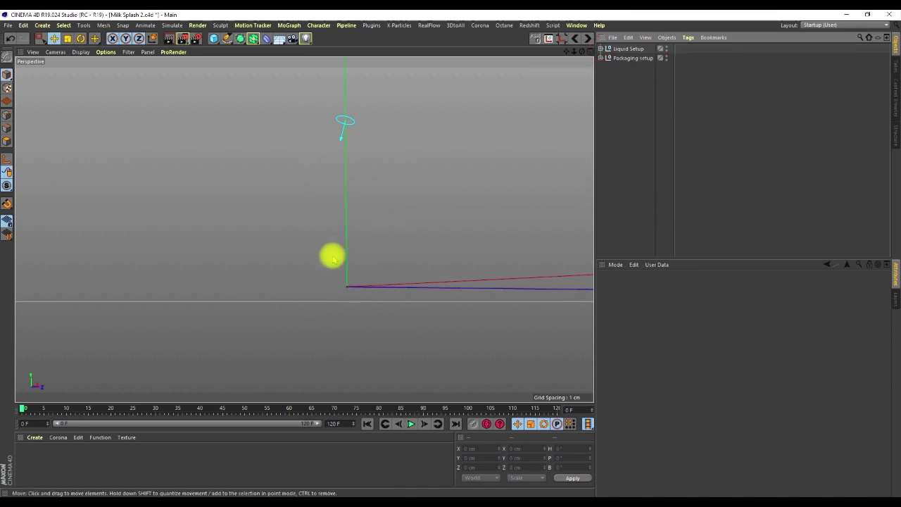
{"action": "left_click", "coordinate": [411, 423]}
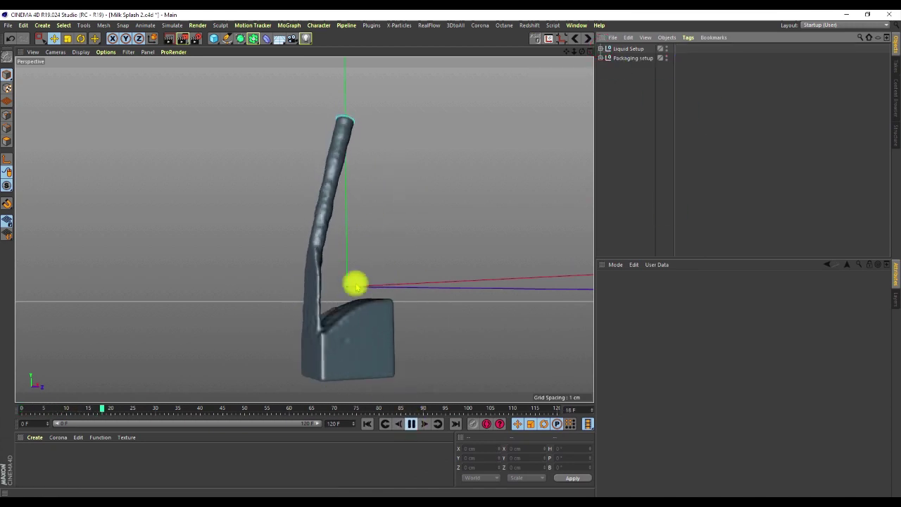